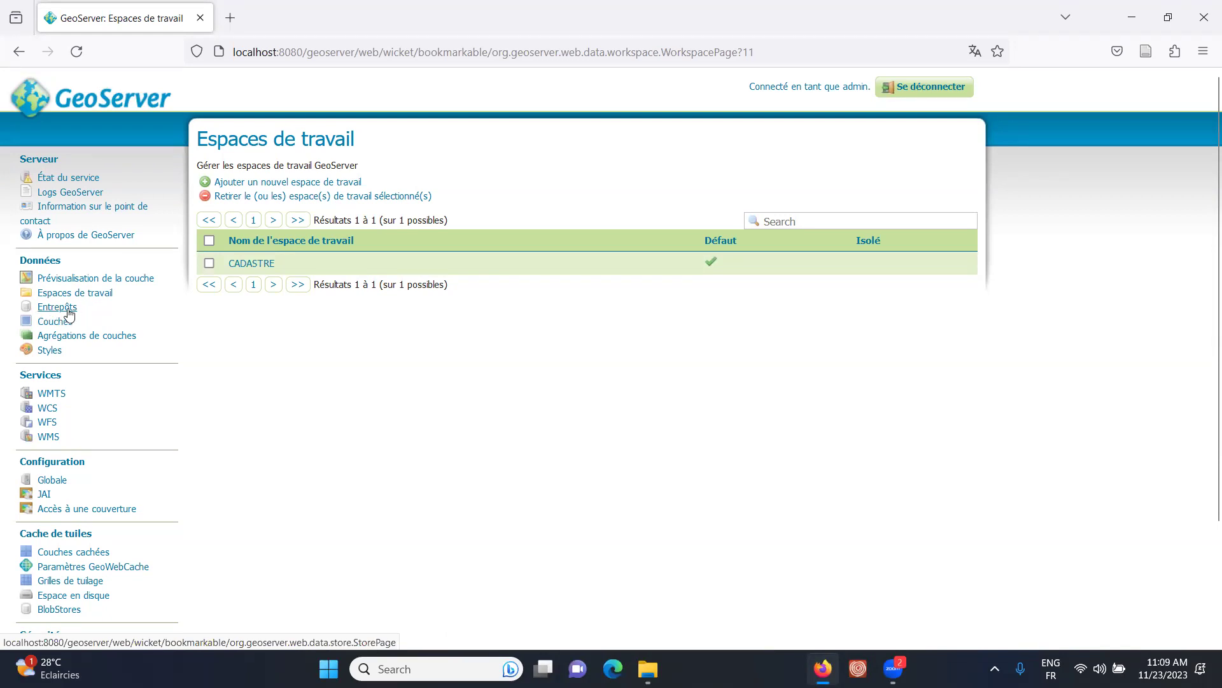
- Open the Entrepôts stores page, which lists no stores yet
click(60, 310)
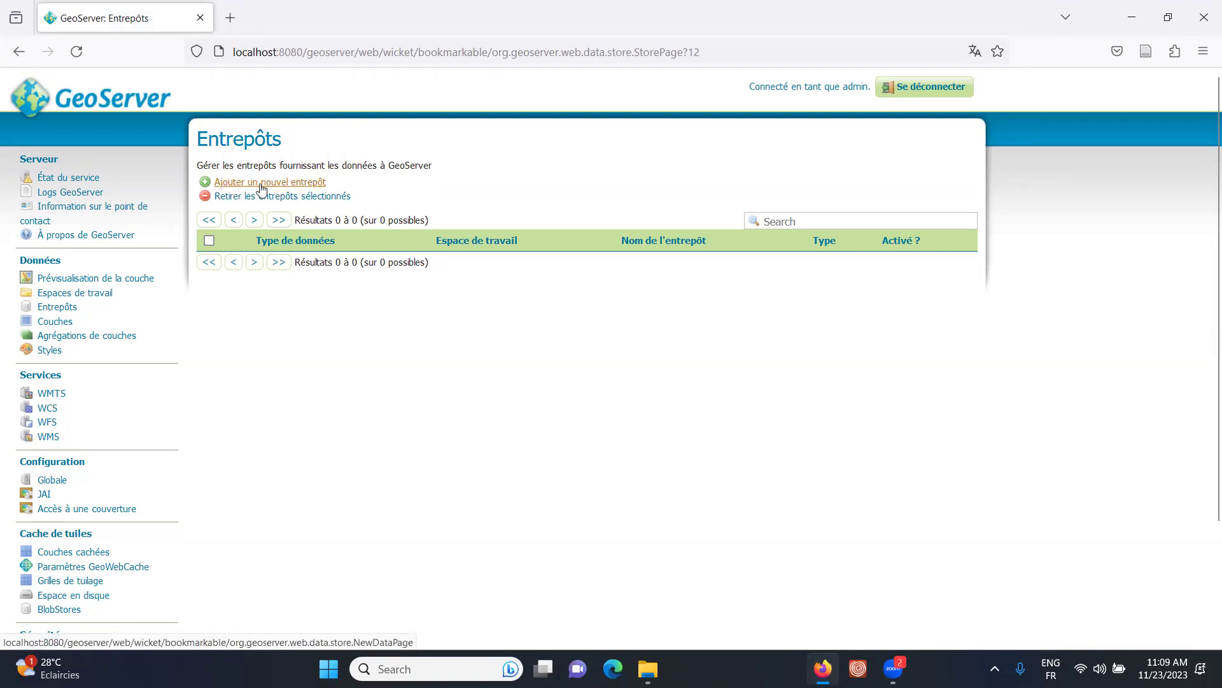
- Start a new GeoTIFF store in CADASTRE and bring up the cadastre_data folder in File Explorer
click(278, 182)
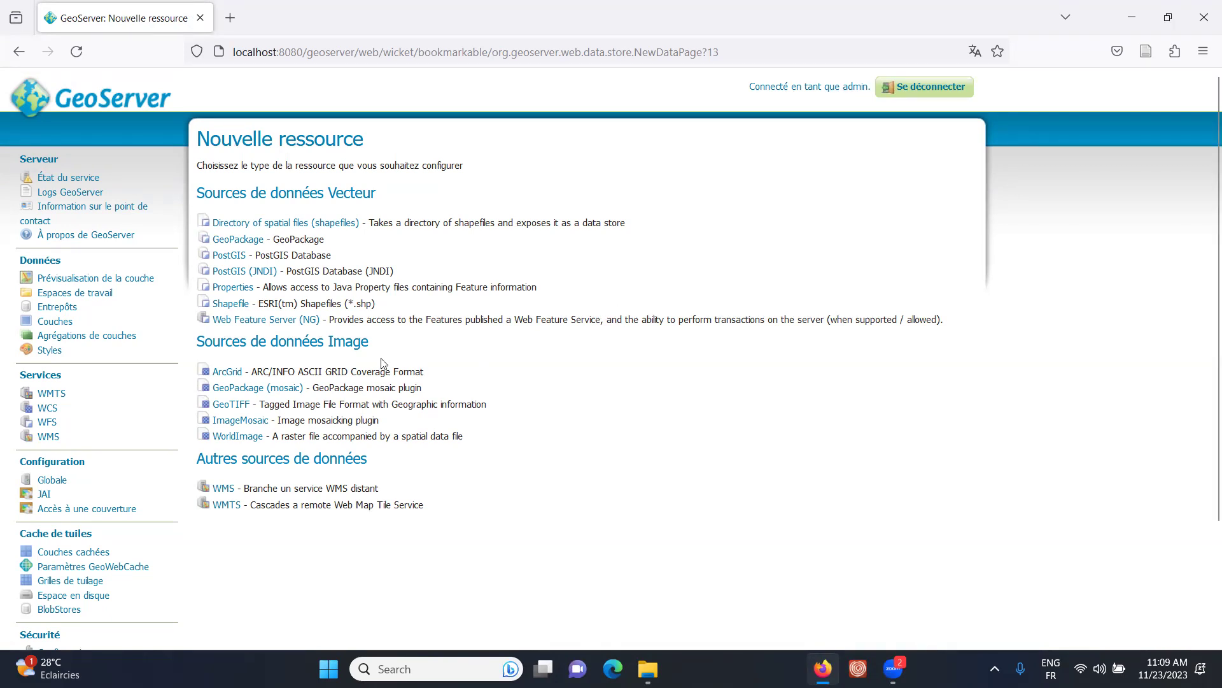
click(227, 408)
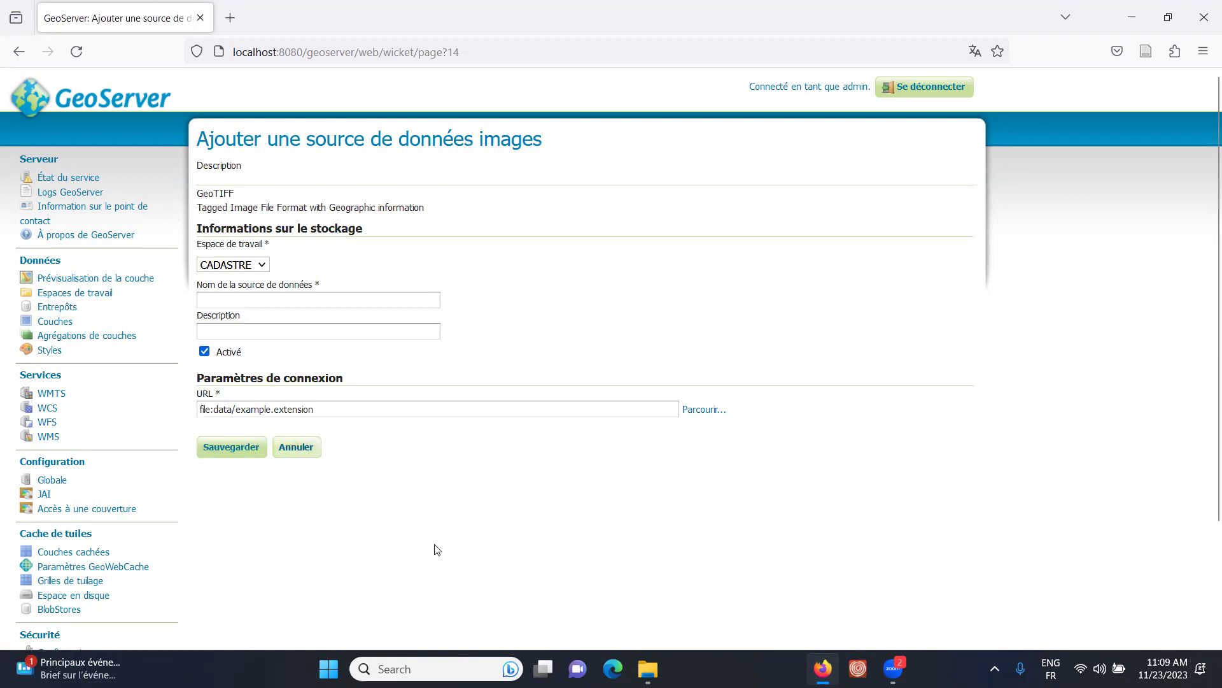
click(648, 669)
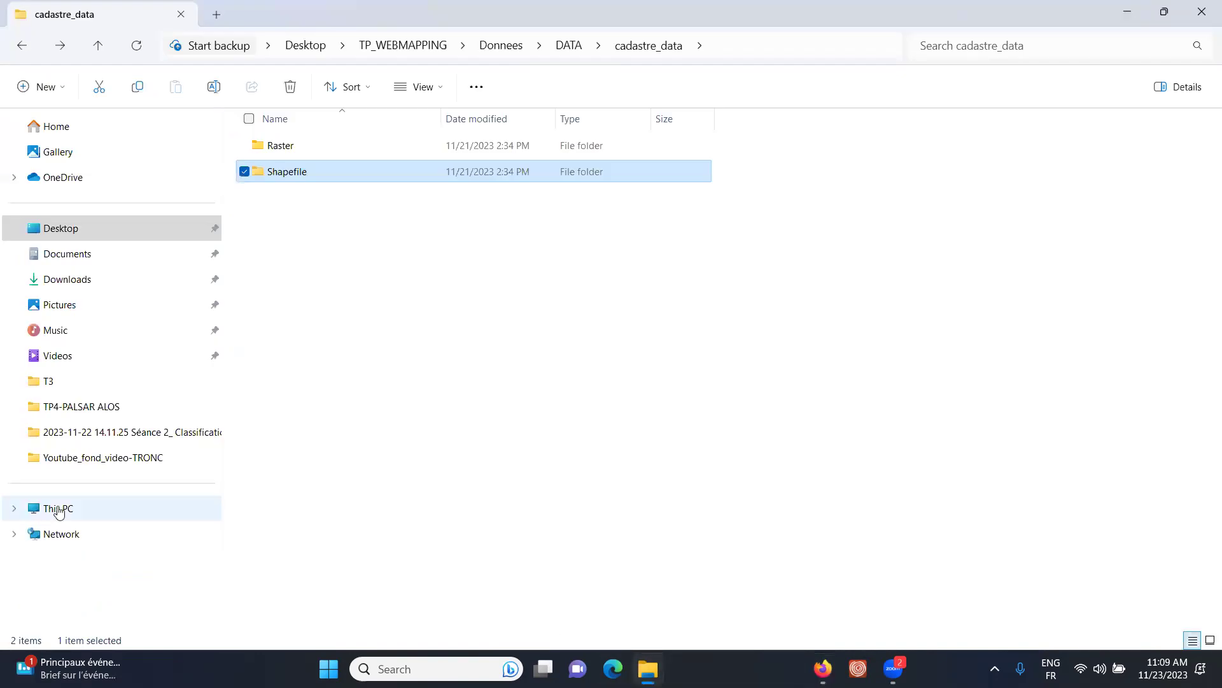
- Open the Raster folder to find the spatio TIF, then return to the store's name field
double_click(286, 146)
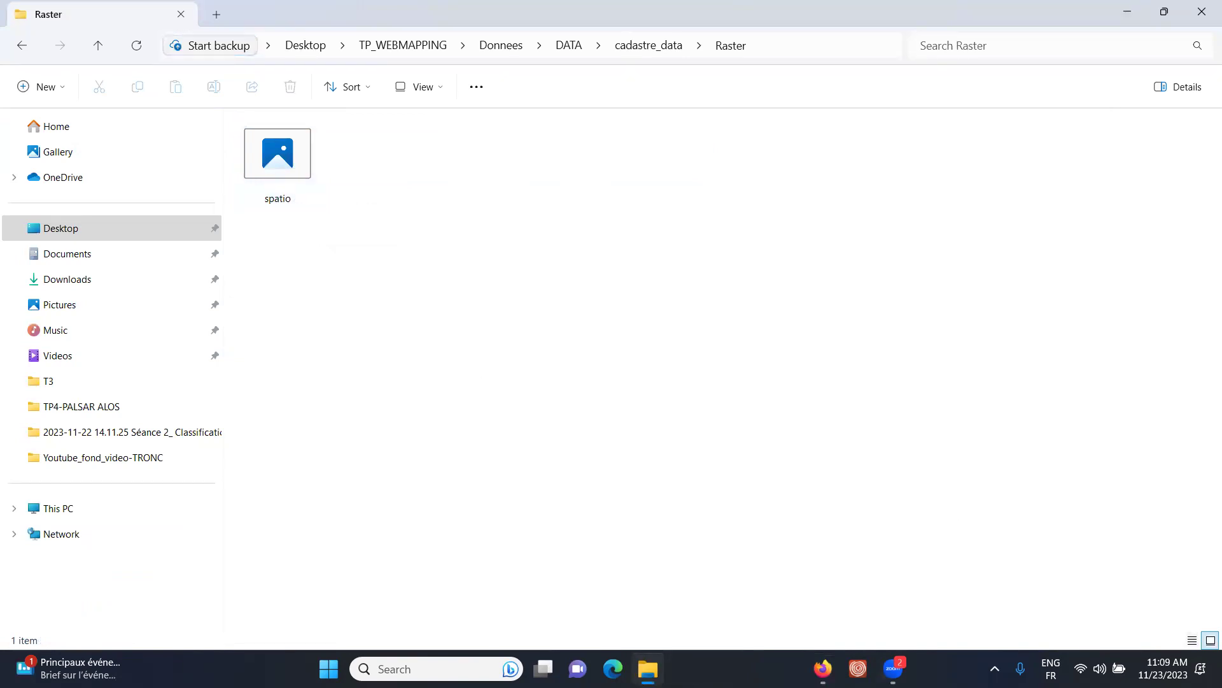
click(823, 669)
click(260, 302)
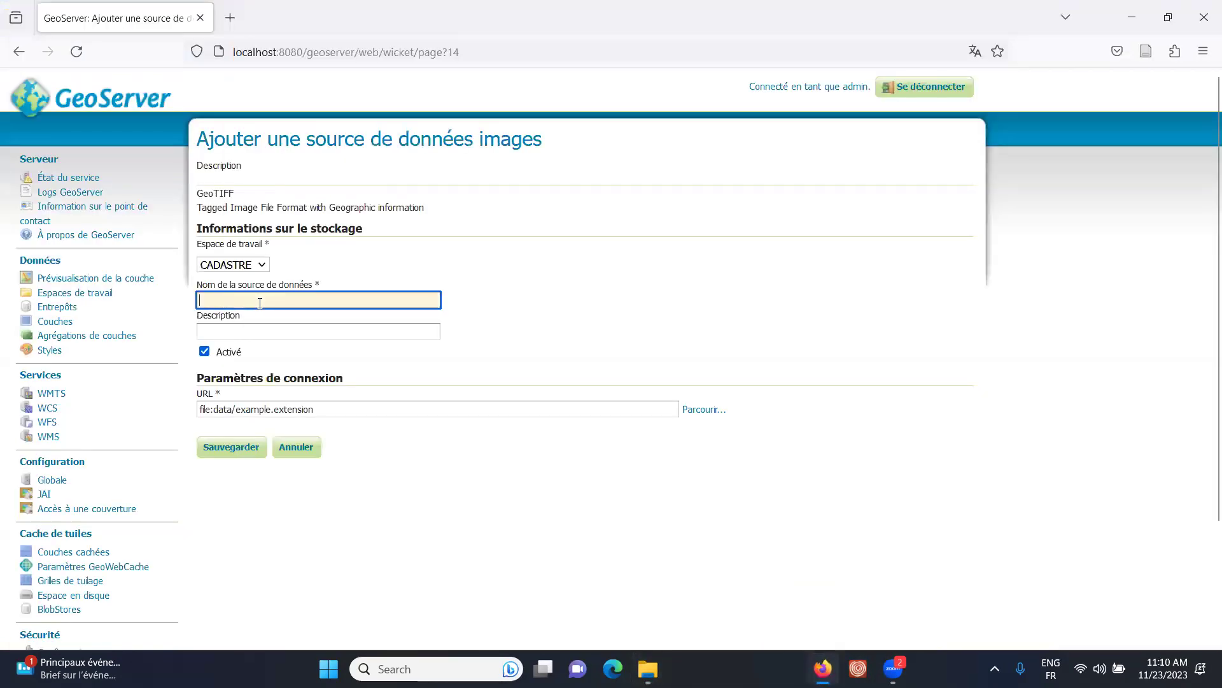
- Name the GeoTIFF data source SPATIO in uppercase
text(spatio)
drag(205, 300, 190, 307)
text(S)
drag(206, 300, 305, 315)
text(PATIO)
- Enter the description 'Cette entrepot contient notre image raster' and bring the Raster folder back up
click(241, 328)
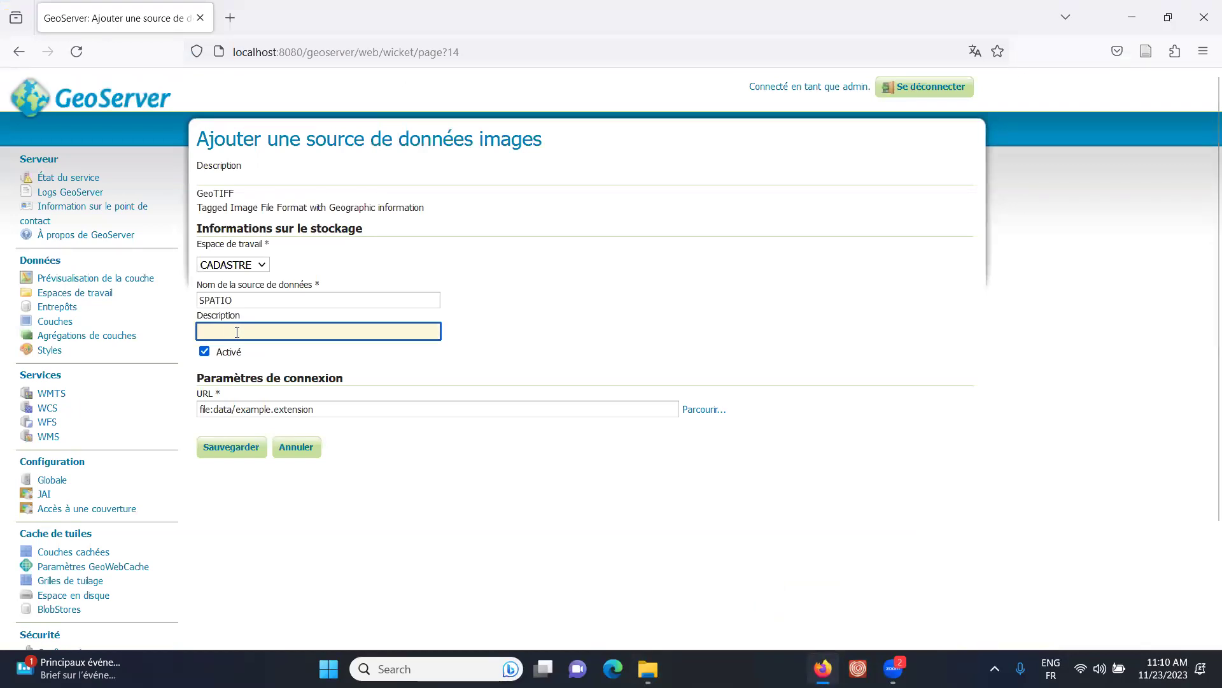
text(Ce)
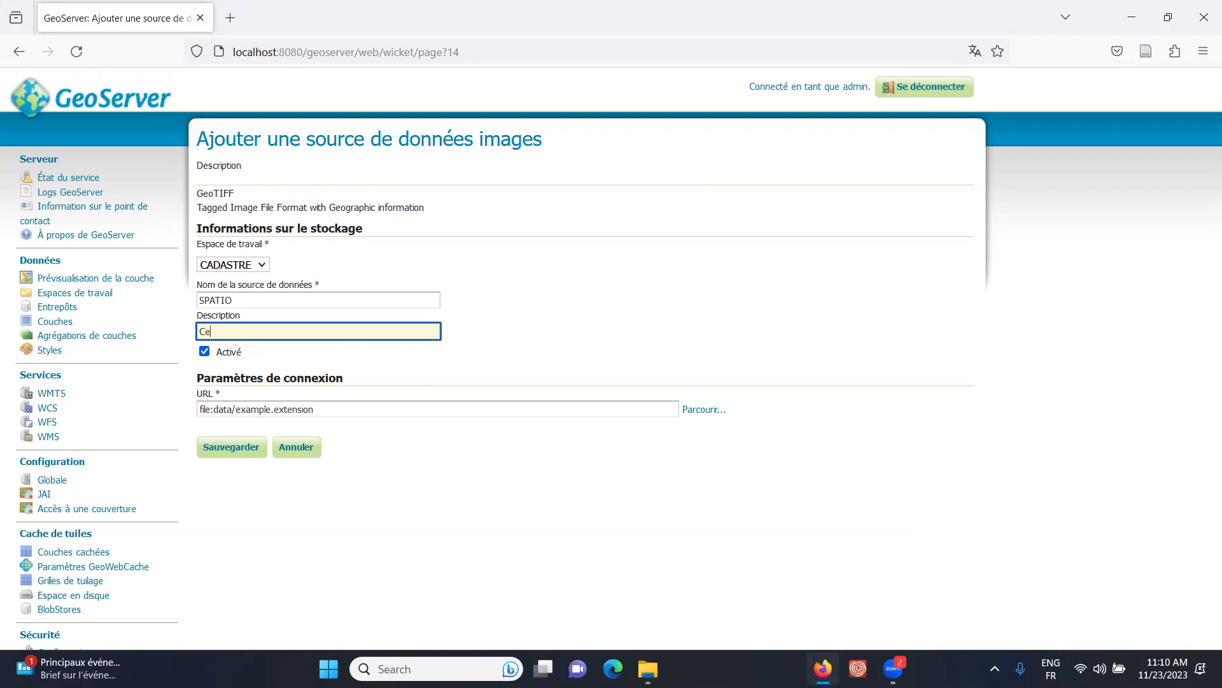
text(tte entrepot contient notre imag)
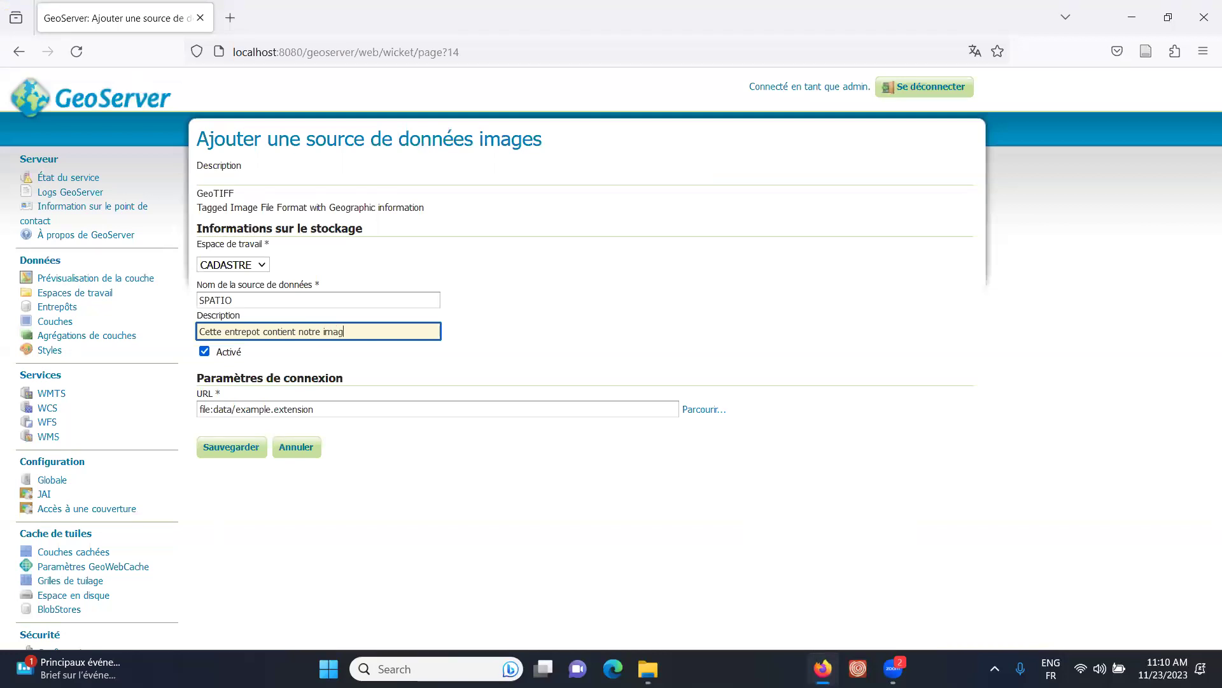
text(e raster)
mouse_move(648, 668)
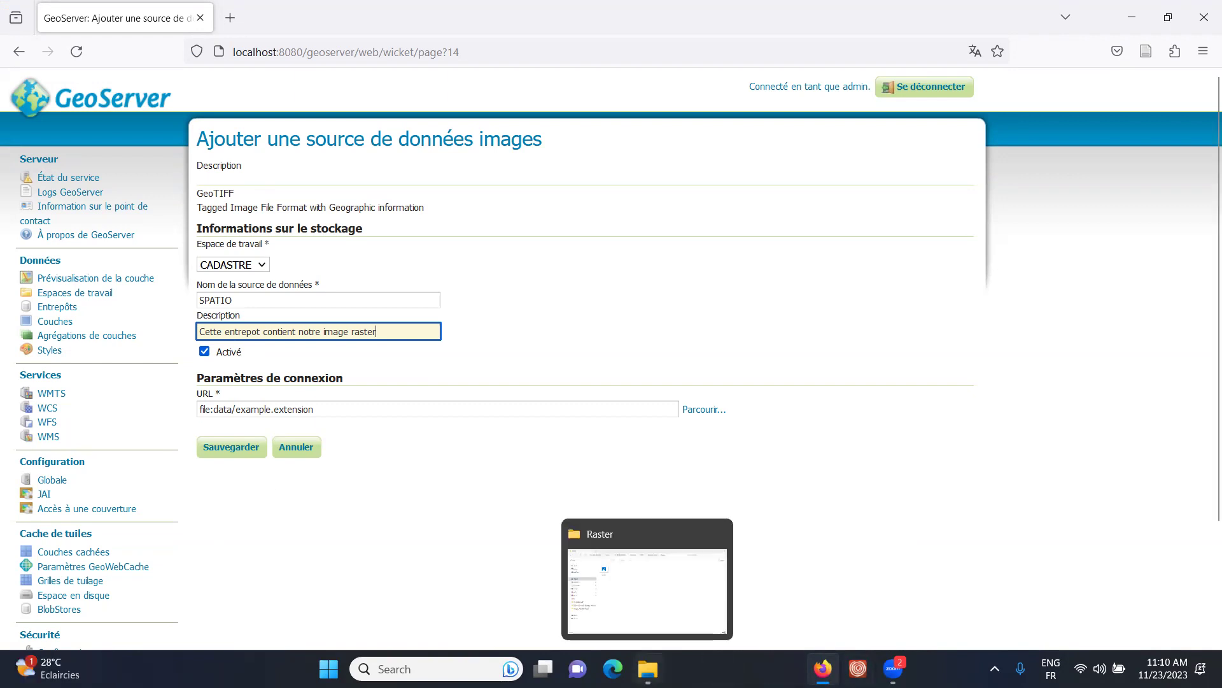
click(647, 586)
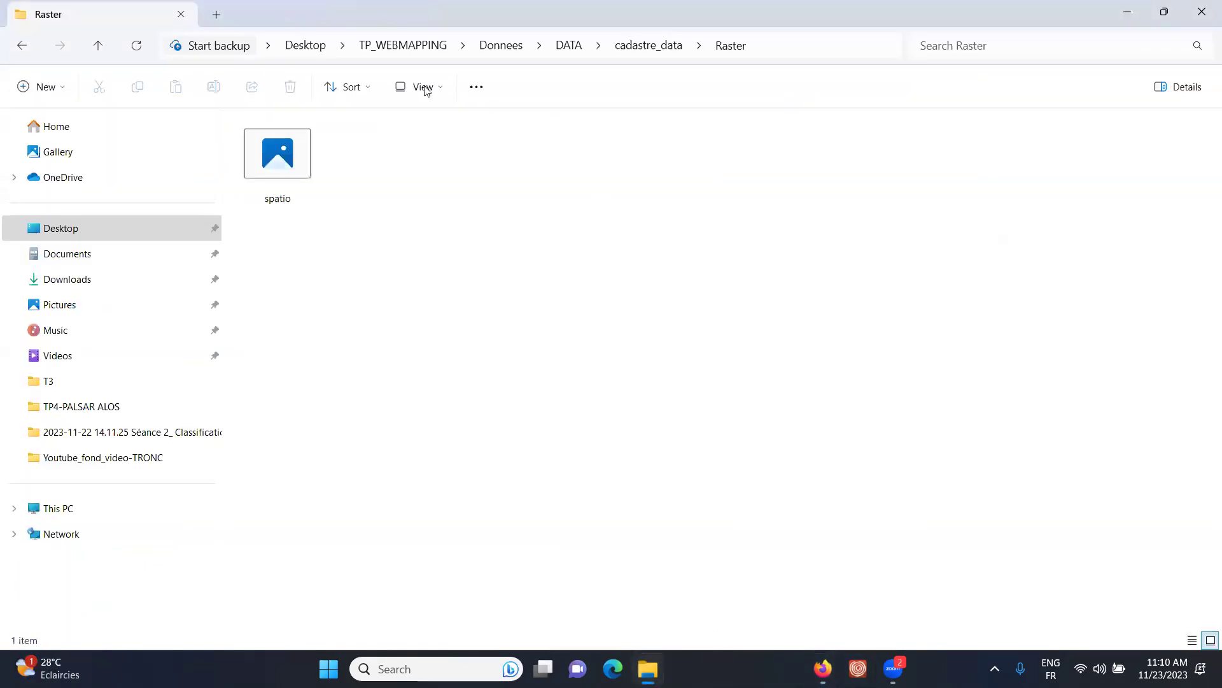
- Copy the spatio image from the Raster folder
drag(346, 244, 241, 129)
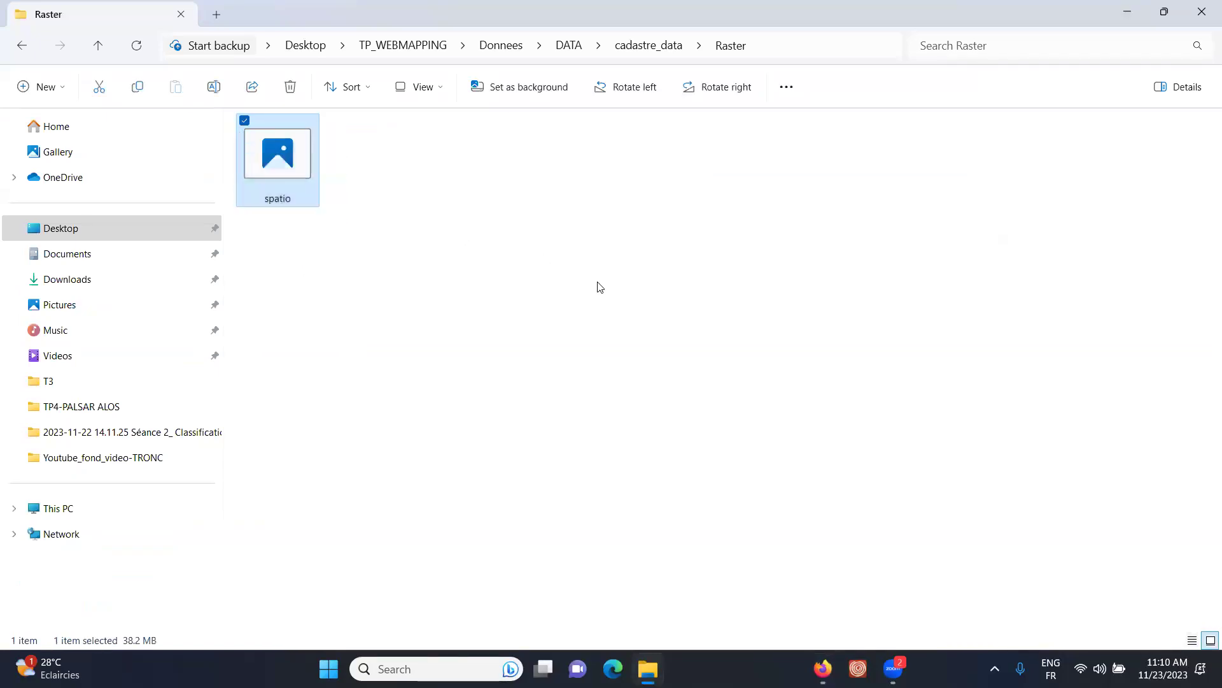
right_click(295, 168)
click(313, 166)
- Copy the Raster folder from cadastre_data and open the Windows (C:) drive
click(649, 46)
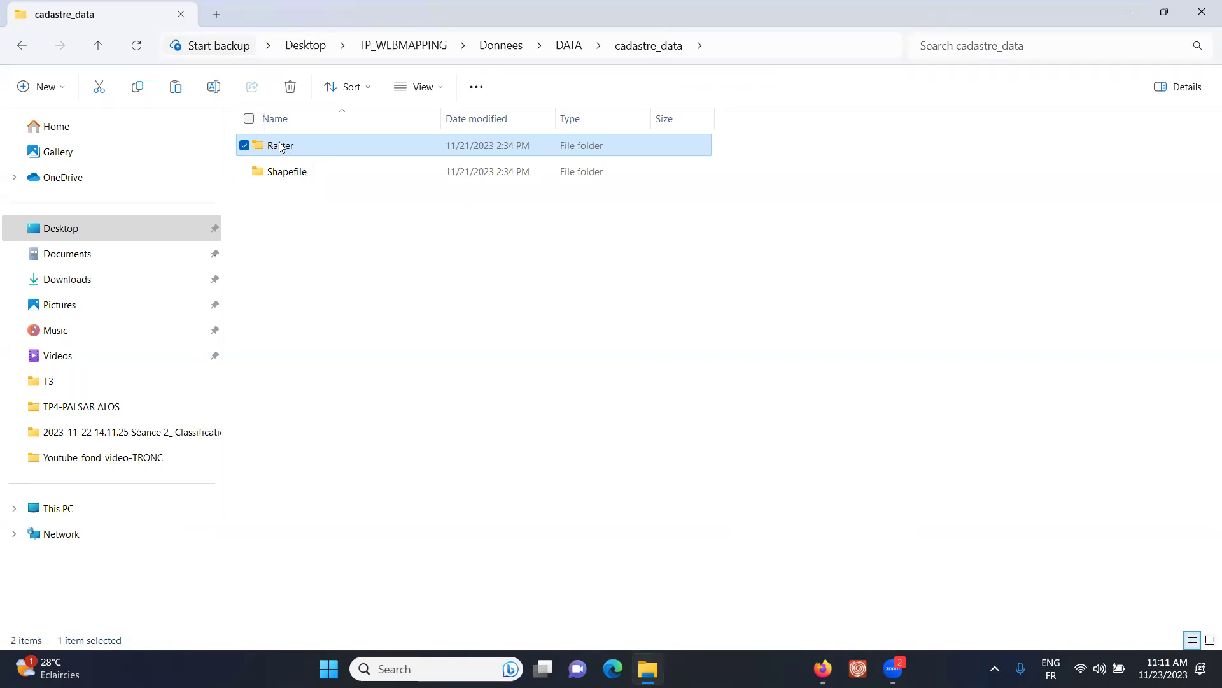
right_click(279, 146)
click(328, 162)
right_click(287, 151)
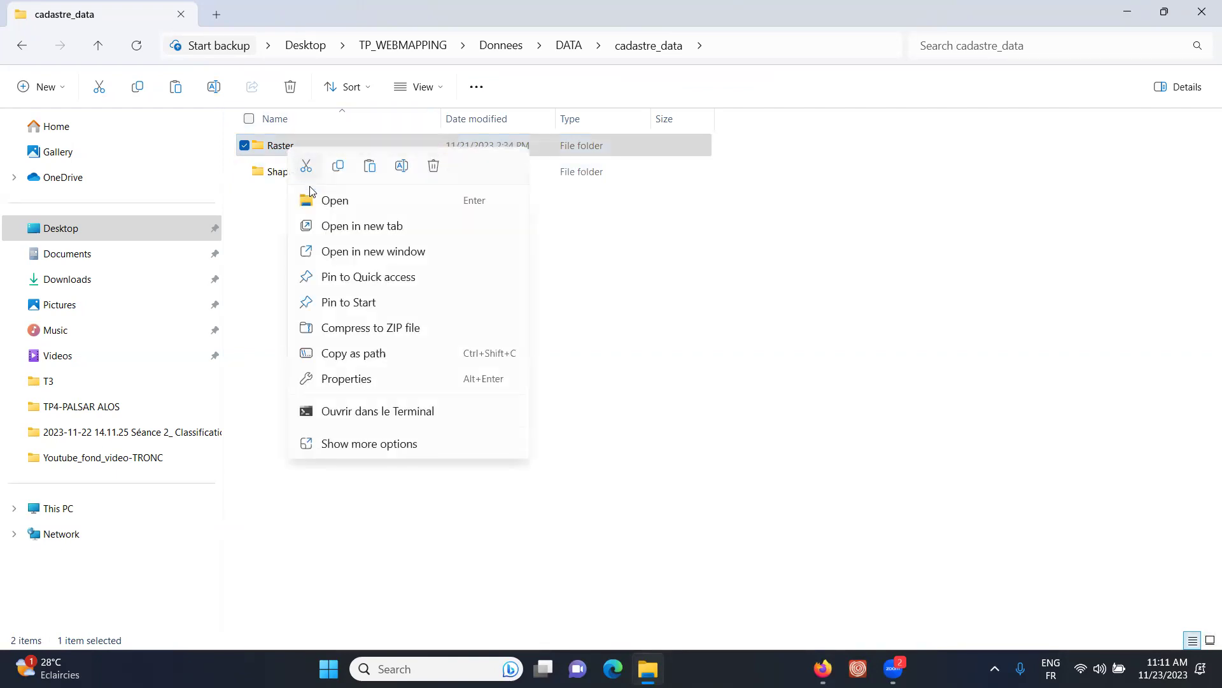
click(341, 166)
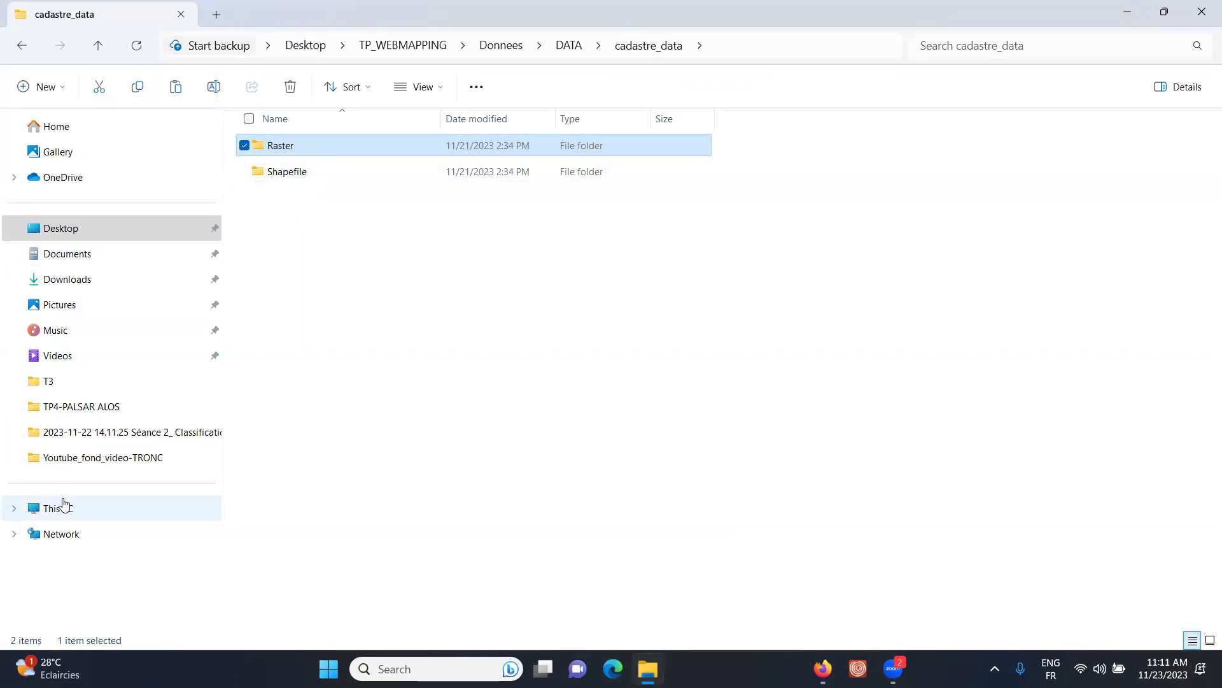
click(61, 508)
double_click(337, 148)
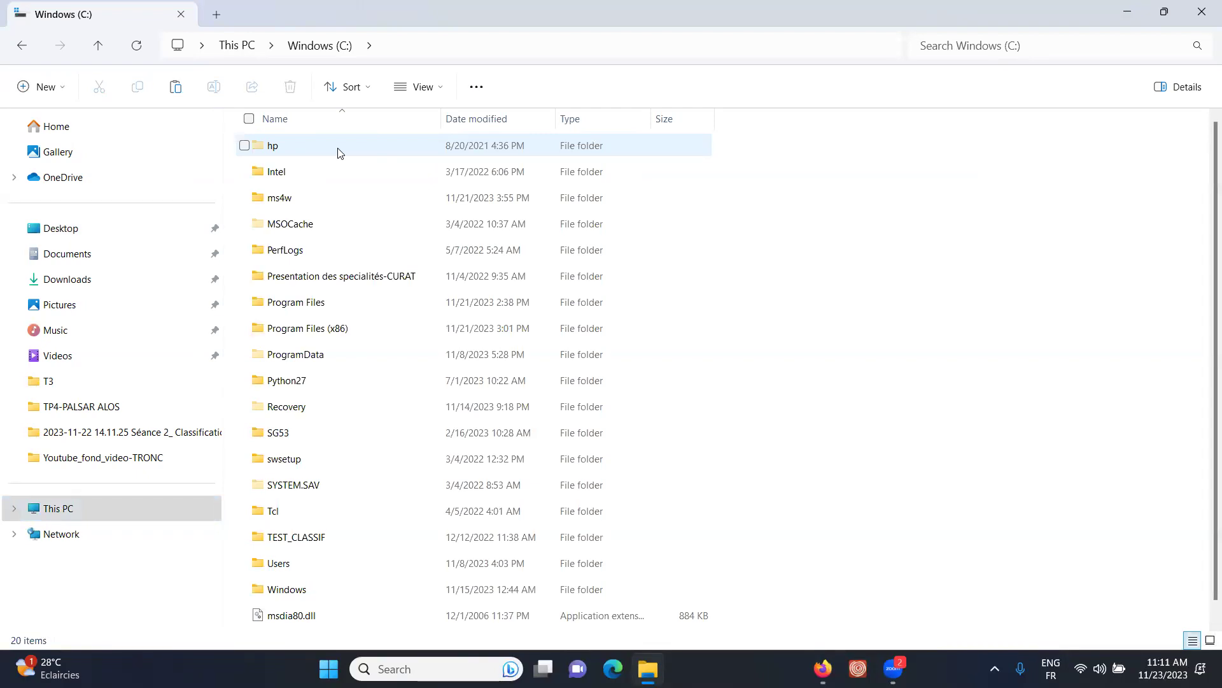
- Browse into Program Files (x86) and open the GeoServer 2.15.1 folder
double_click(384, 307)
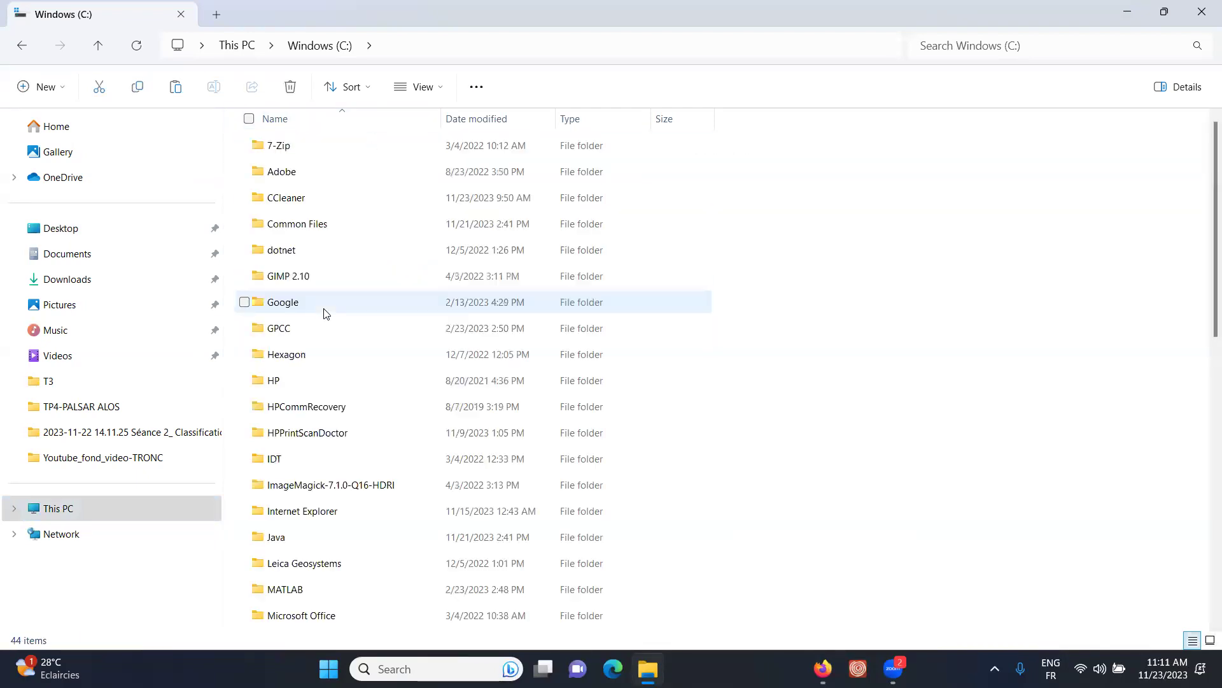
scroll(603, 243, down, 4)
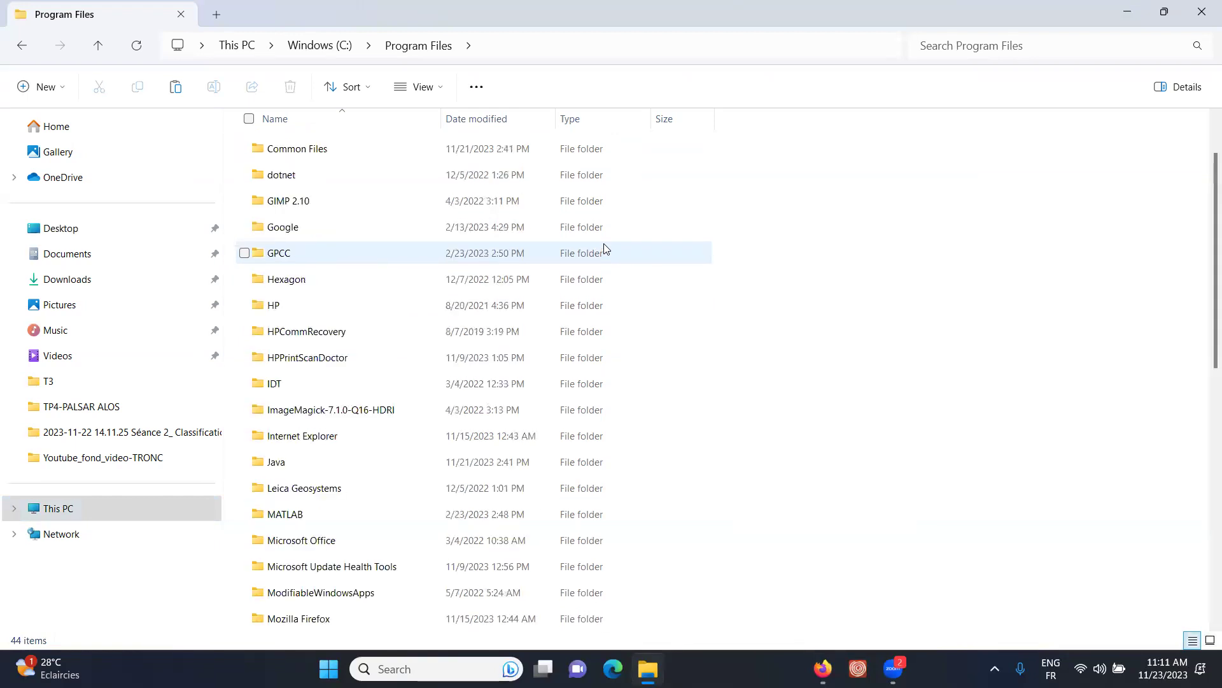
scroll(606, 242, down, 2)
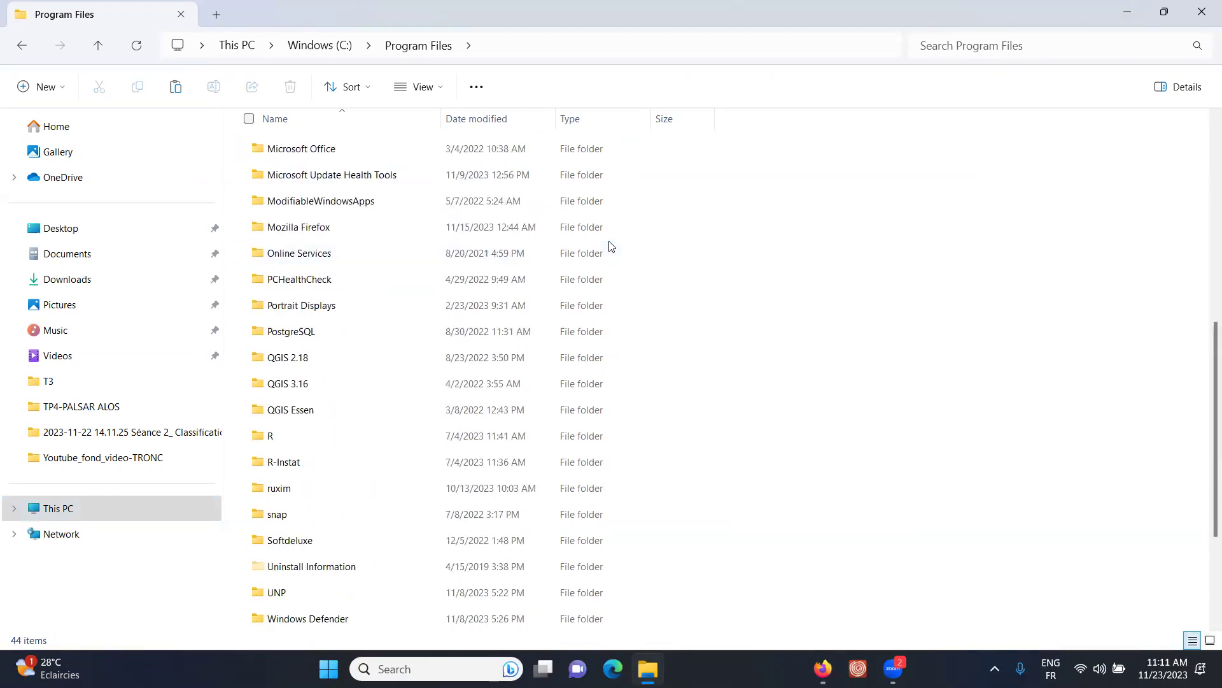
scroll(608, 242, up, 4)
scroll(610, 247, up, 2)
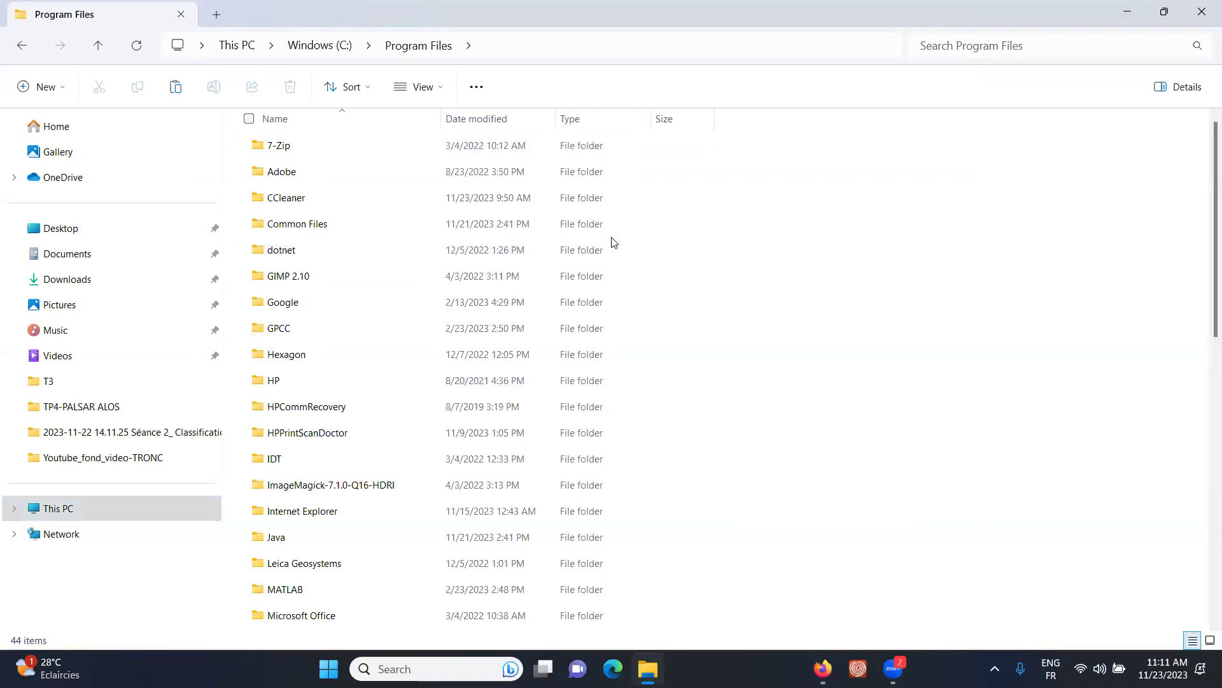
scroll(612, 241, down, 3)
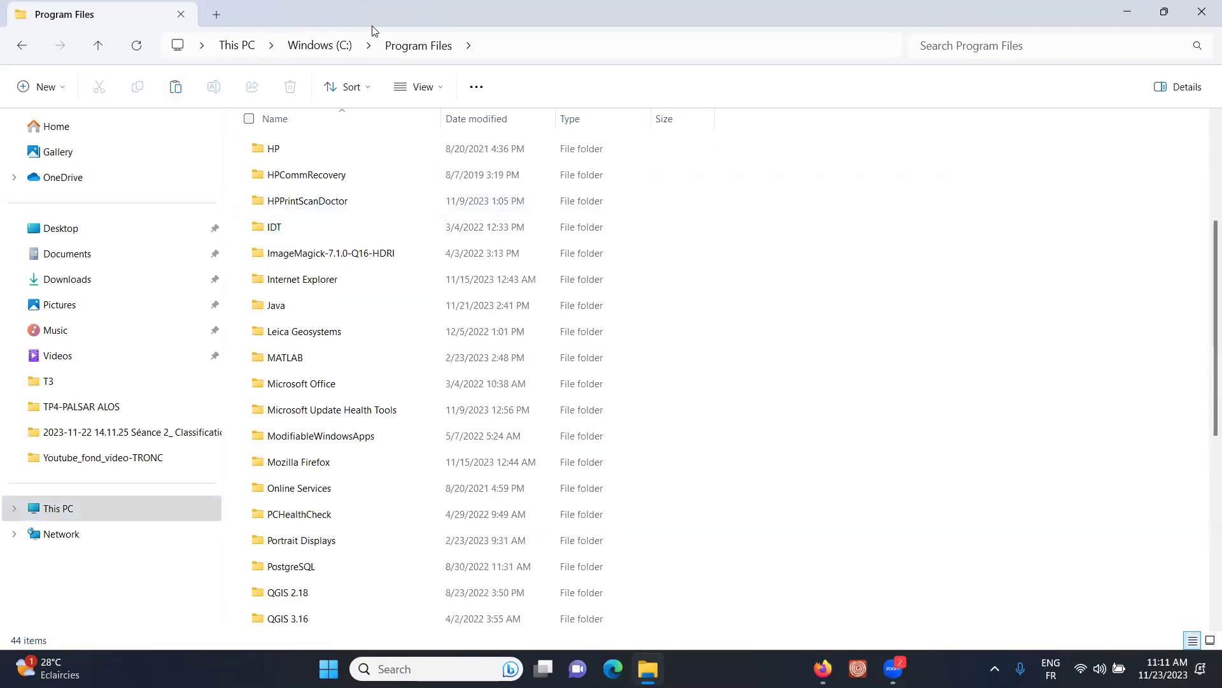
click(319, 46)
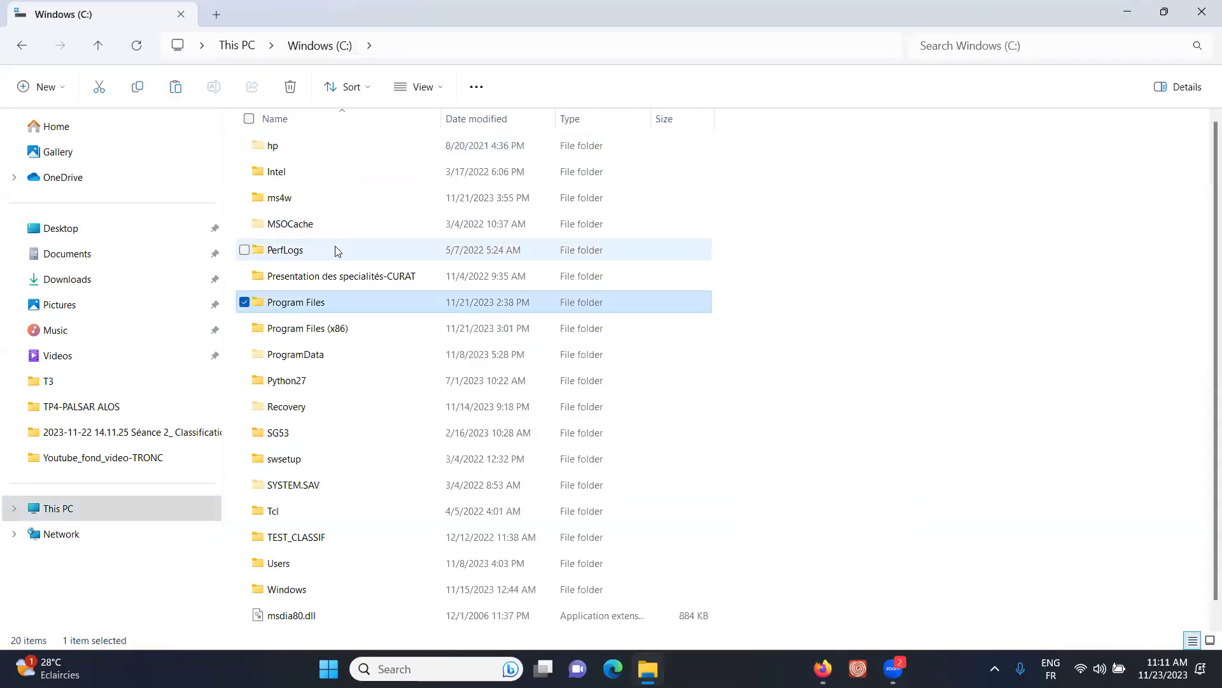
double_click(328, 329)
click(360, 326)
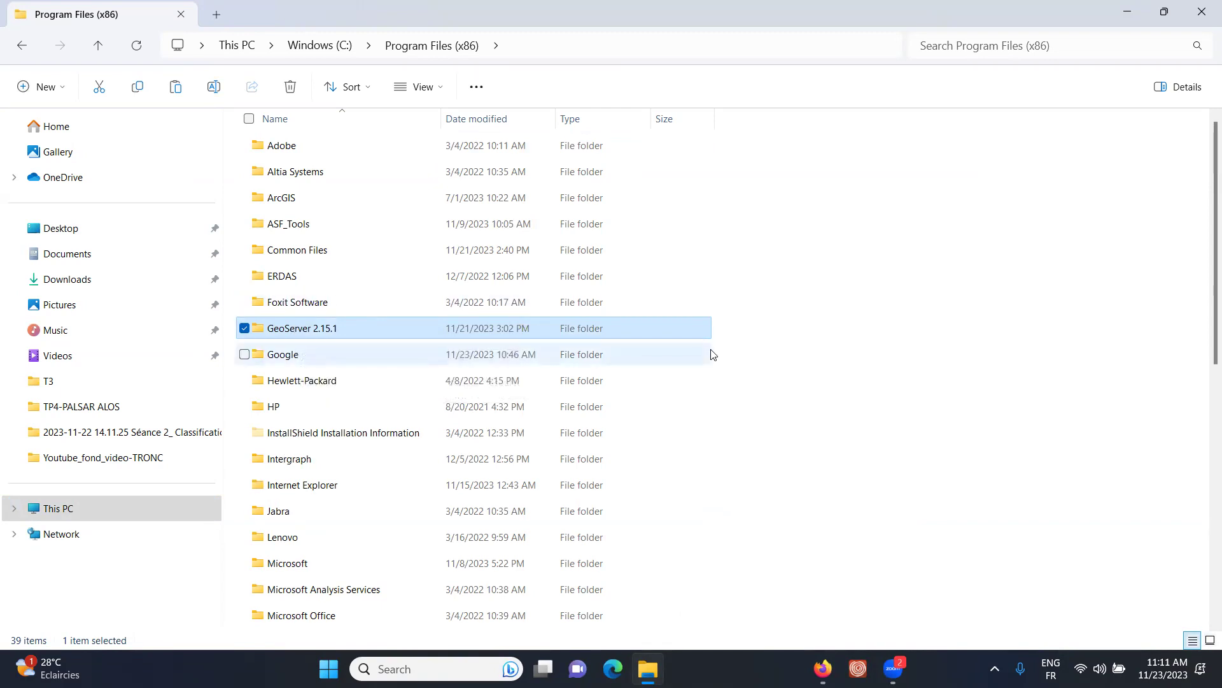
click(315, 37)
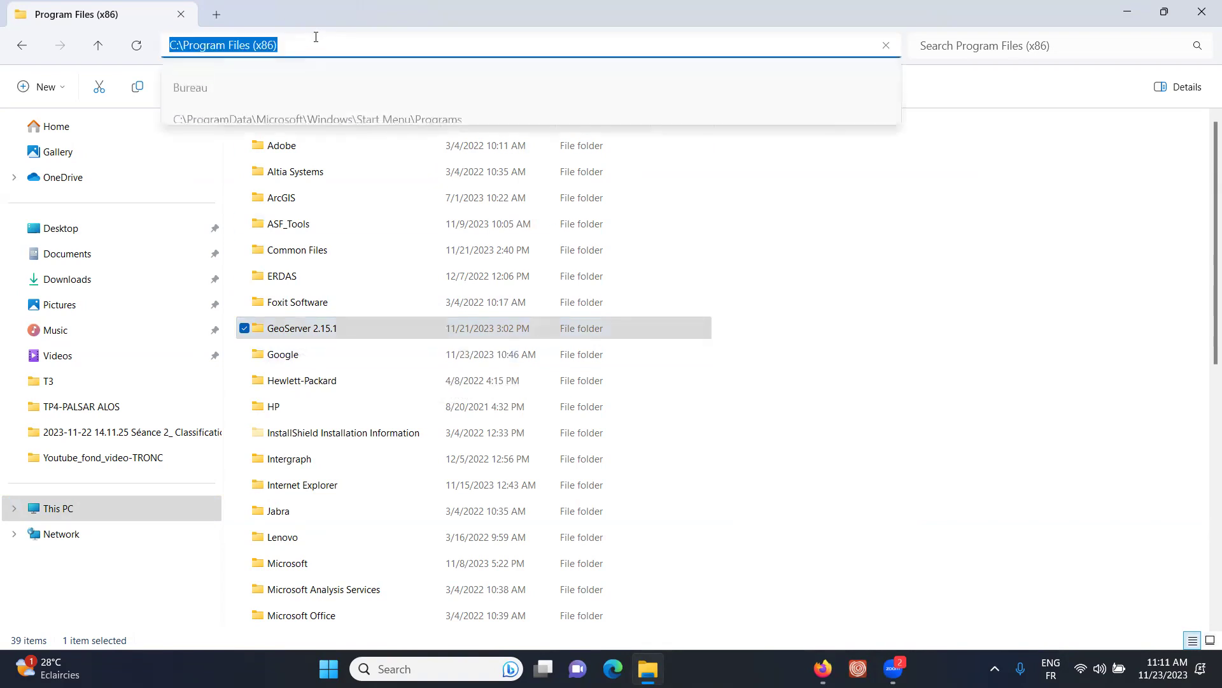
click(998, 288)
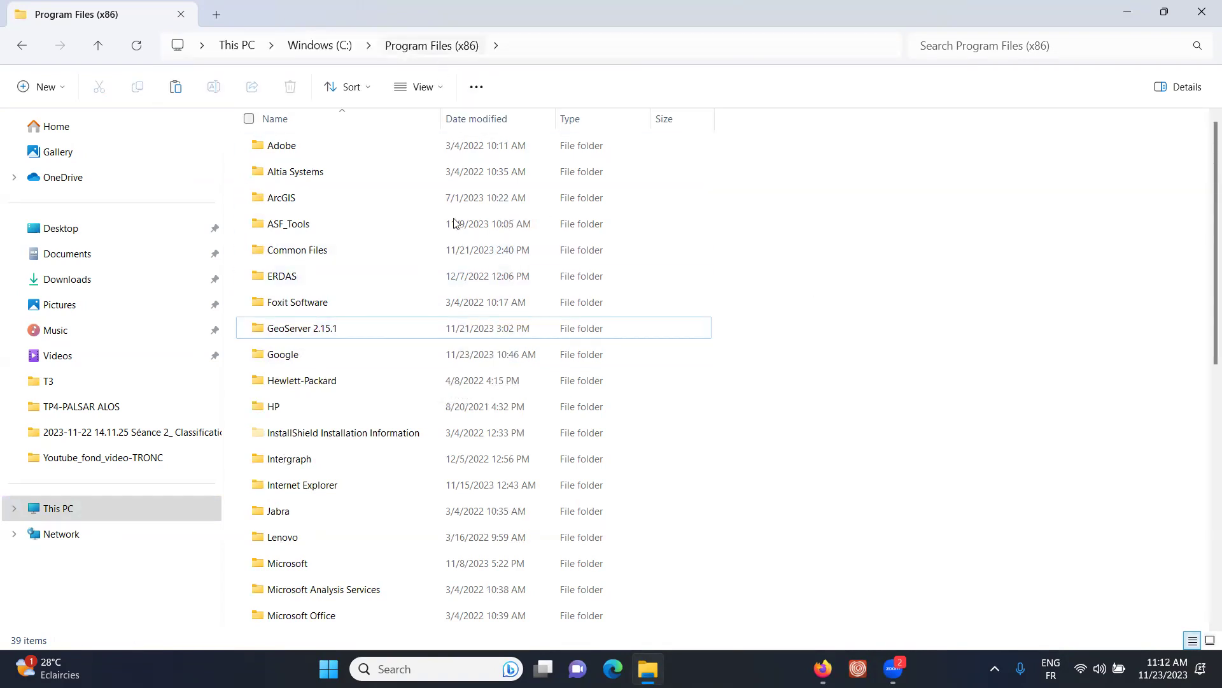
double_click(284, 330)
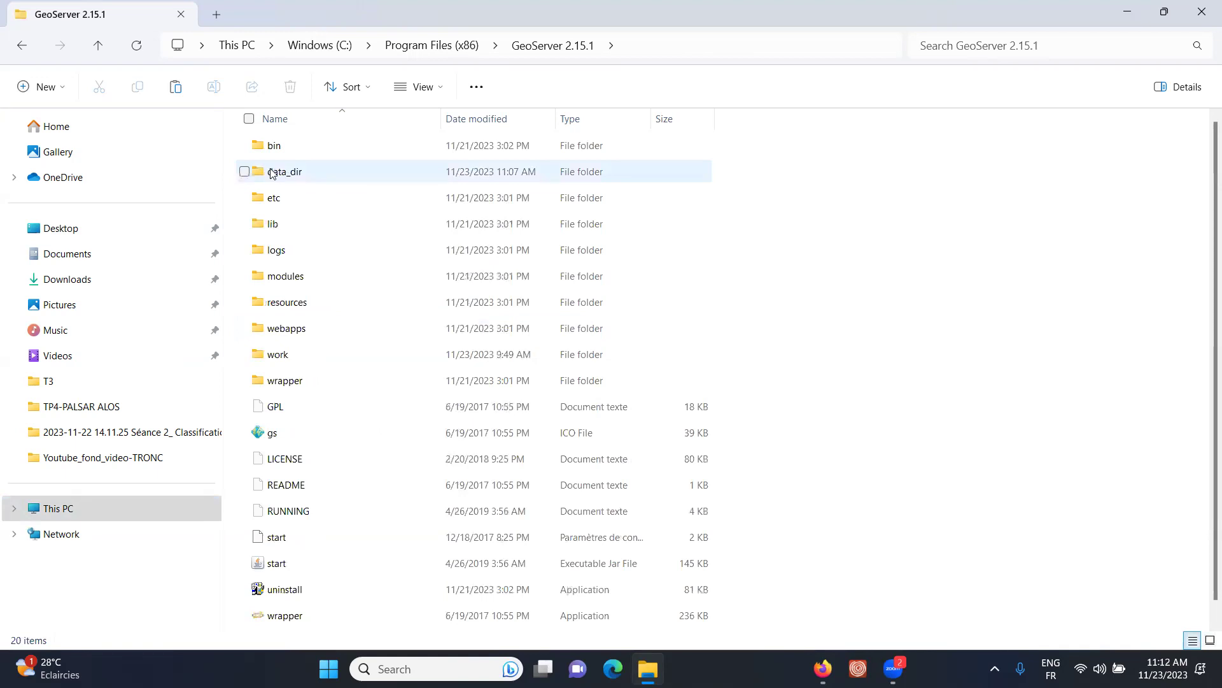
- Open data_dir\data and paste the copied Raster folder into it
mouse_move(272, 173)
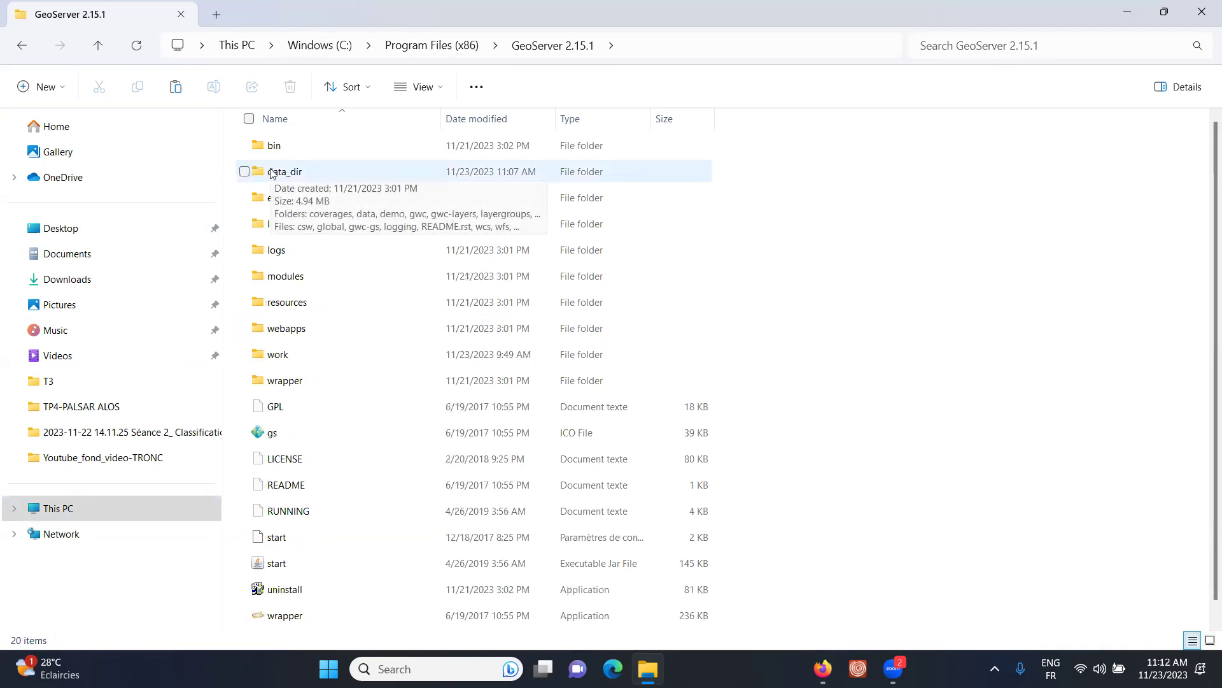
double_click(272, 173)
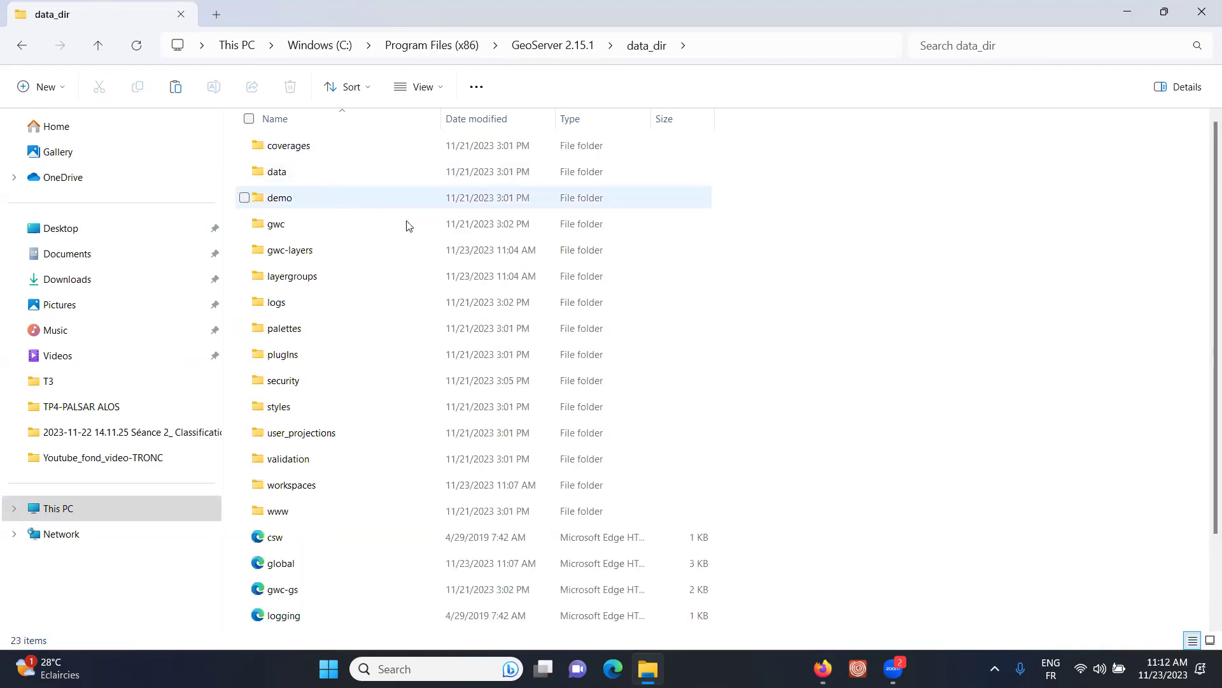
click(282, 168)
double_click(283, 170)
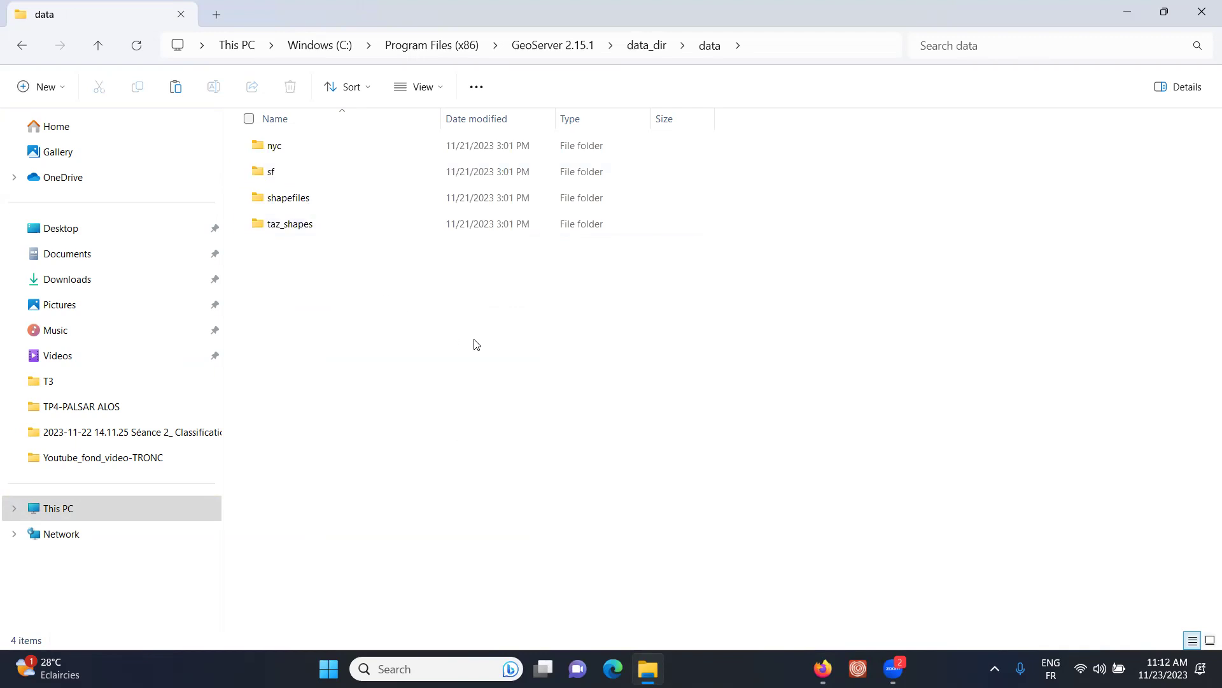
key(ctrl+v)
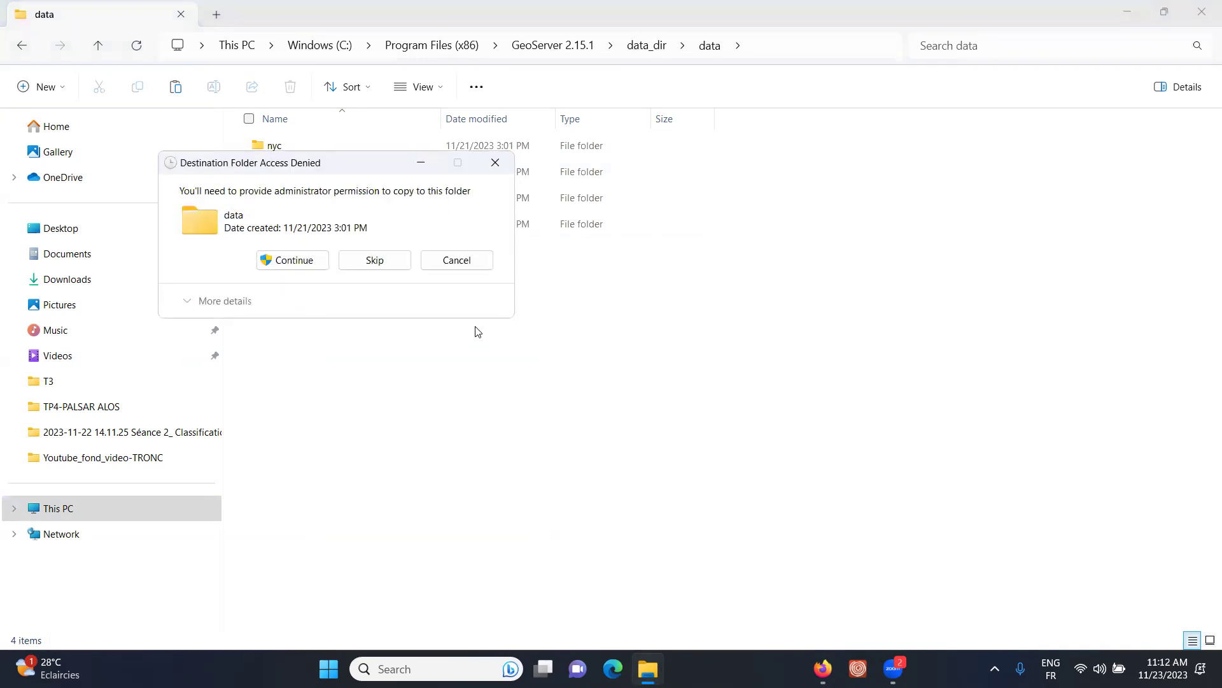
- Approve the administrator prompt so Raster copies into data_dir\data, then return to GeoServer
click(294, 260)
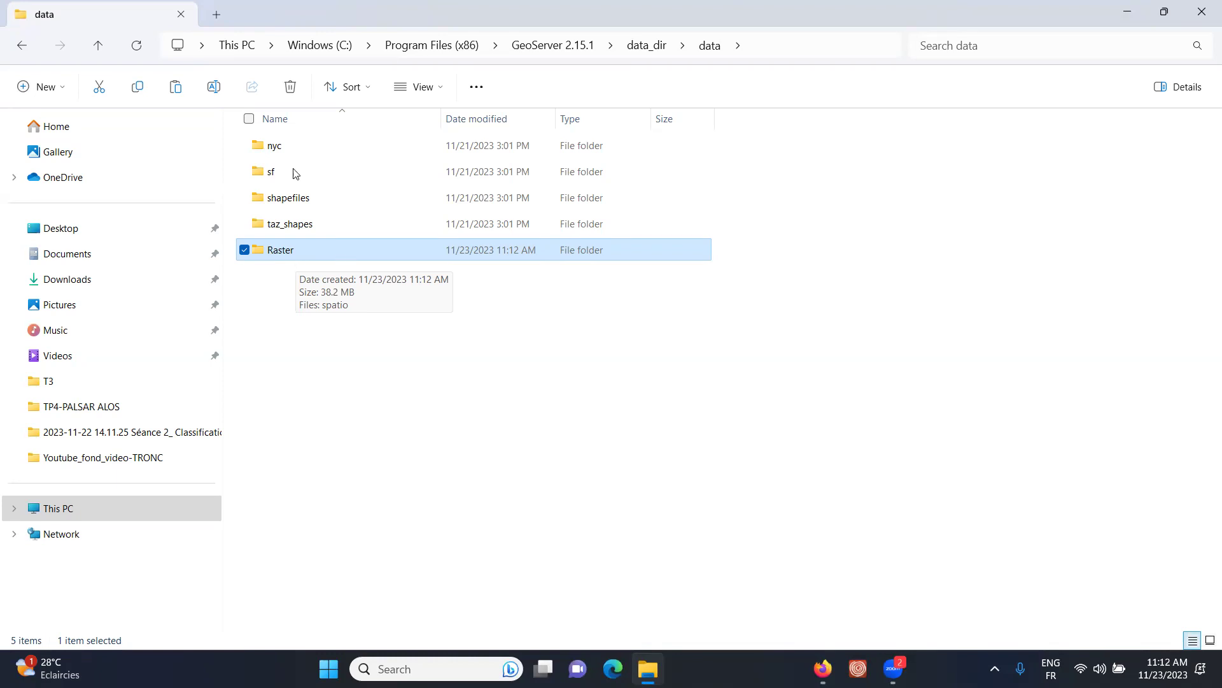
click(823, 668)
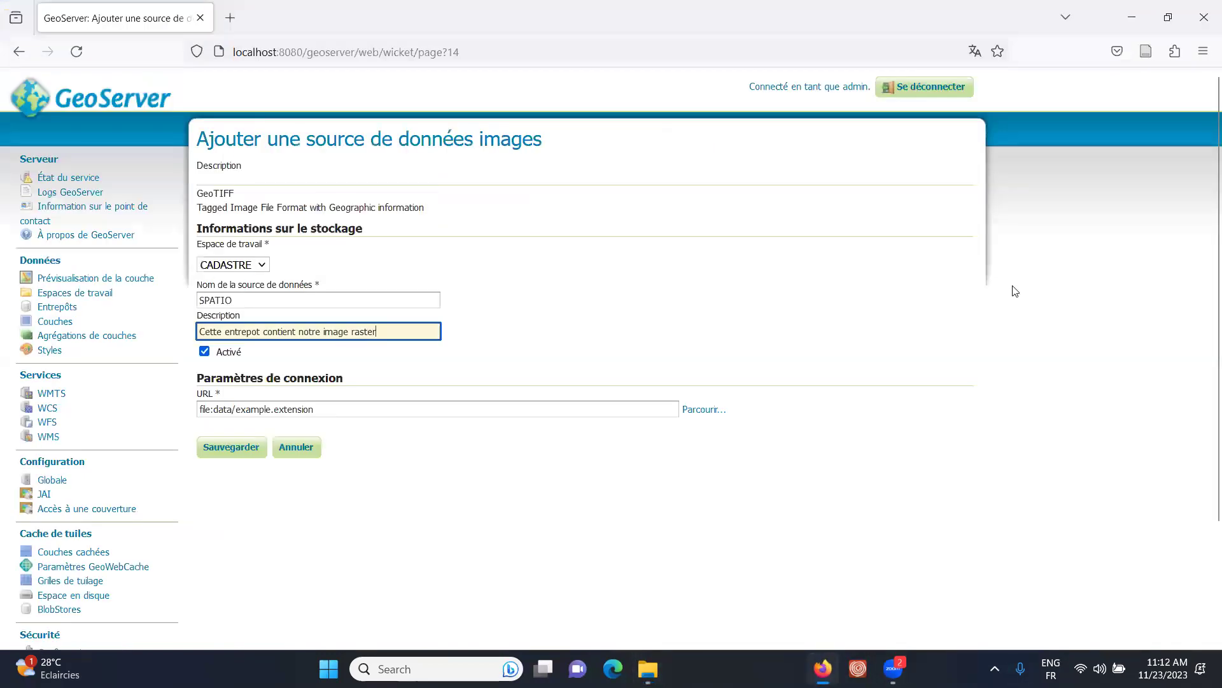
- Set the SPATIO store URL to file:data/Raster/spatio.tif using the file browser
drag(279, 410, 205, 404)
triple_click(204, 407)
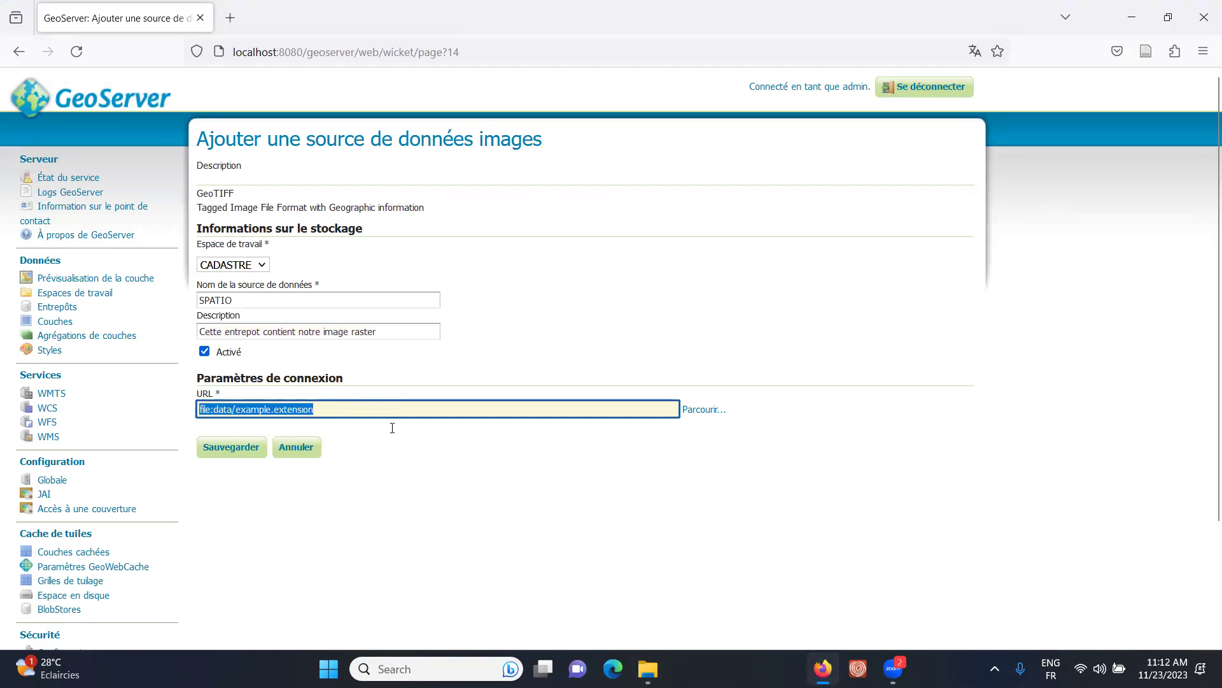
click(701, 415)
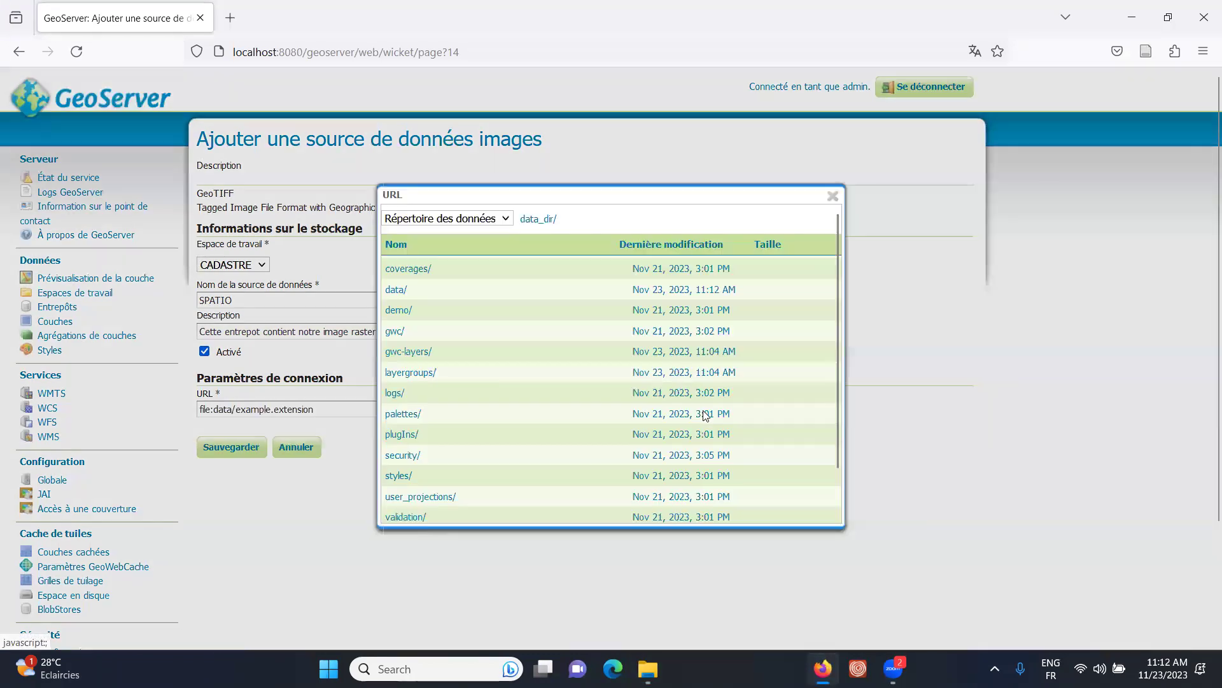
click(390, 289)
click(416, 290)
click(413, 270)
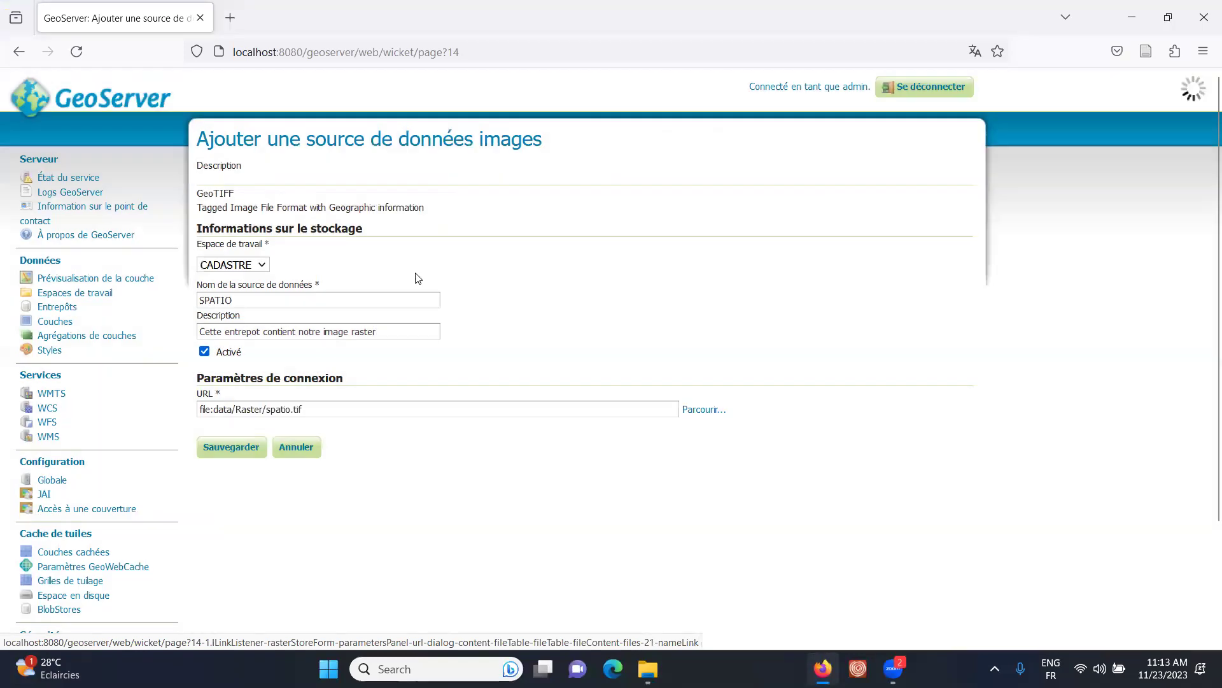
drag(314, 409, 199, 409)
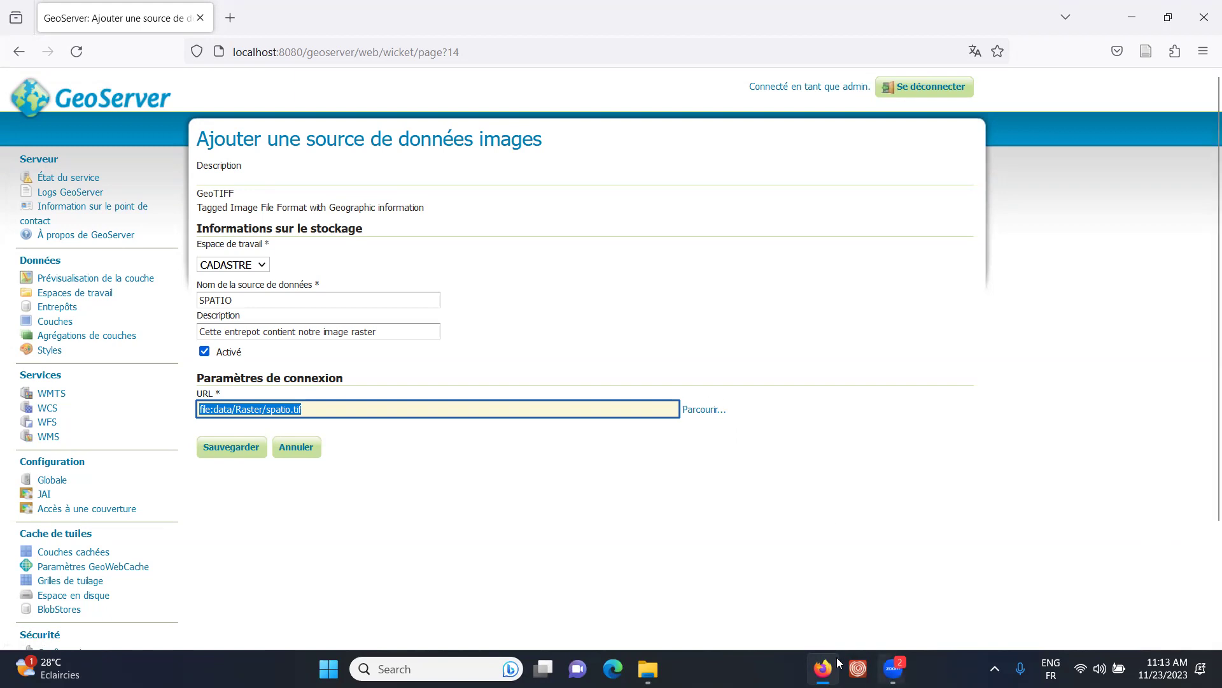
click(647, 668)
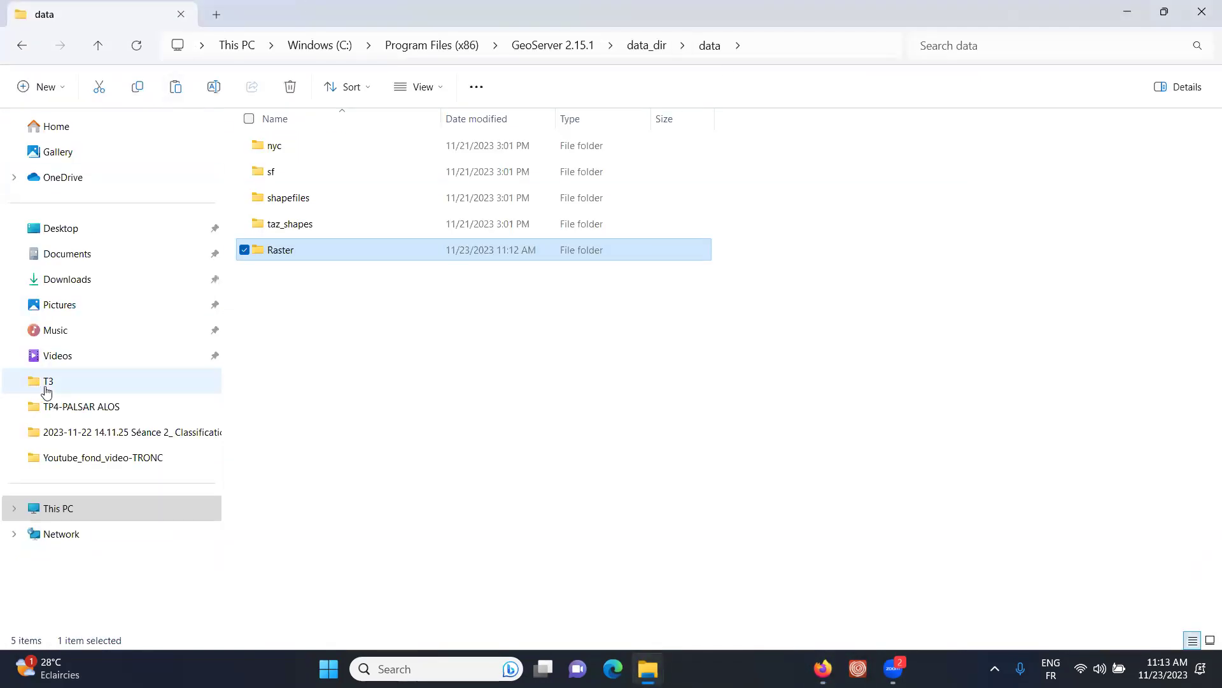
- Copy Raster from Desktop\TP_WEBMAPPING\Donnees\DATA\cadastre_data and go to This PC
click(64, 231)
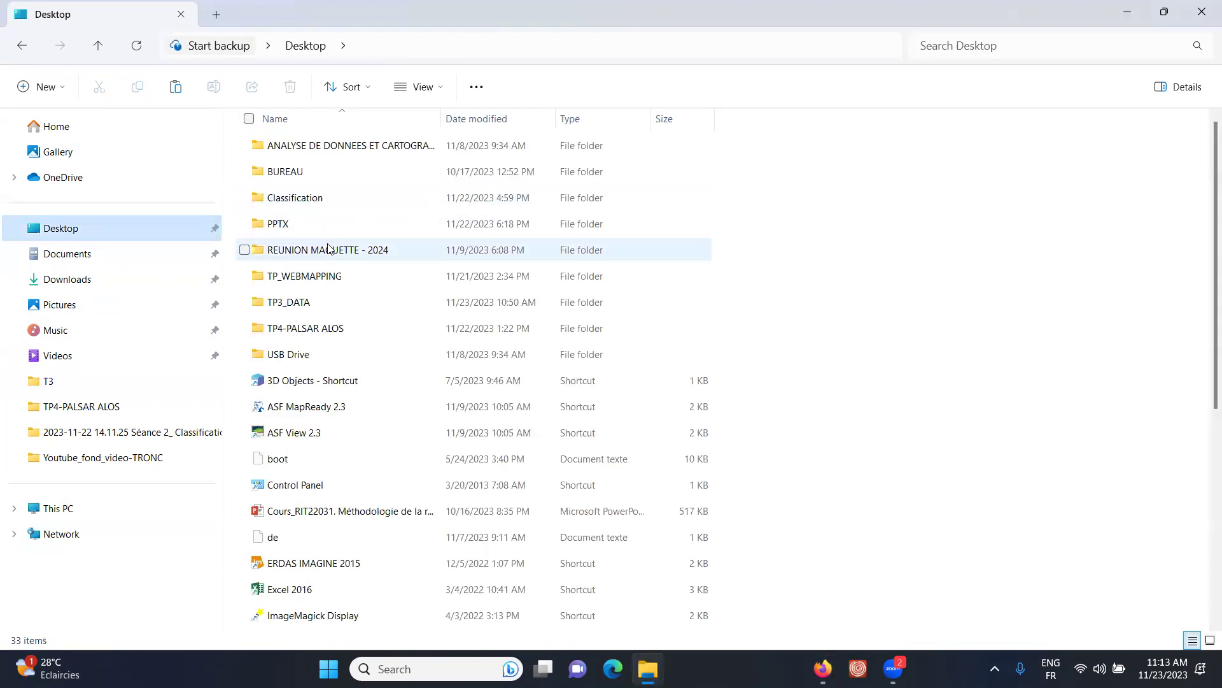
double_click(304, 276)
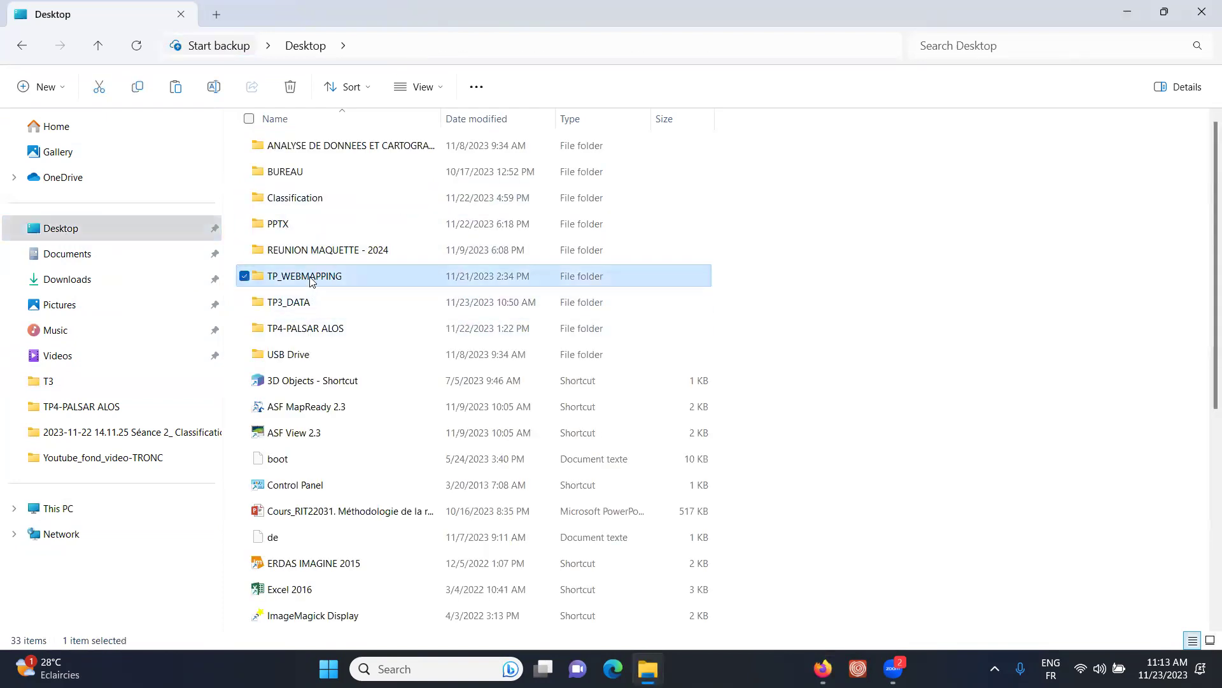
double_click(288, 145)
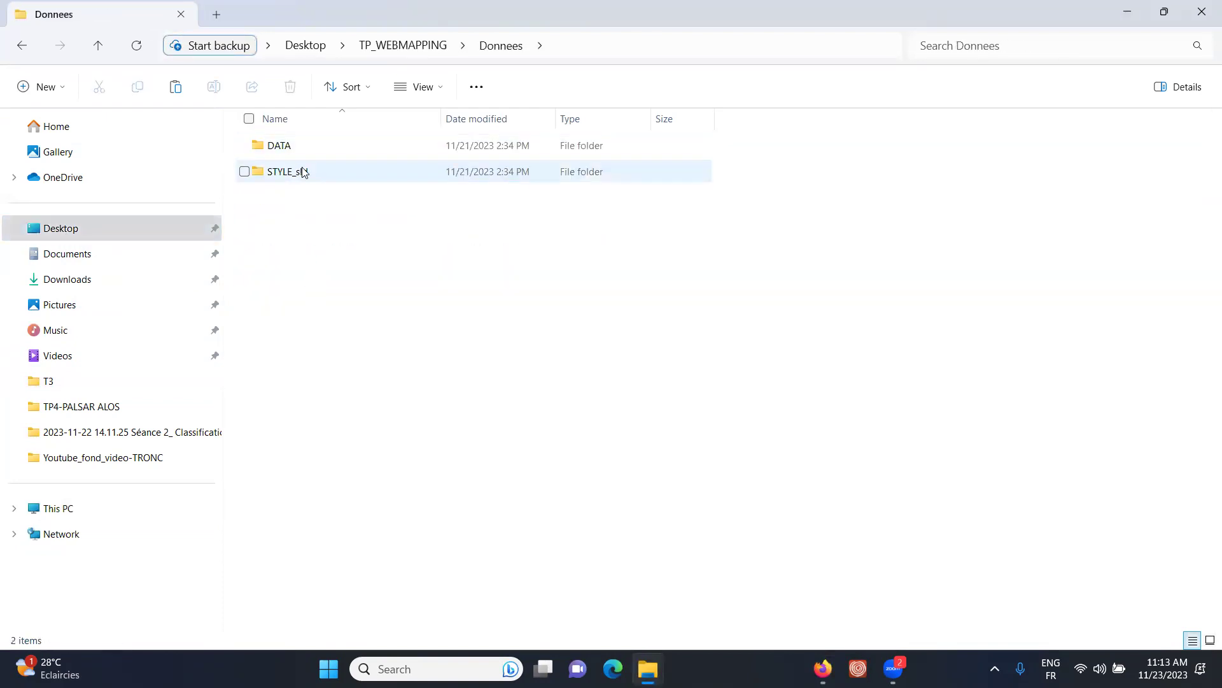
double_click(290, 151)
double_click(297, 150)
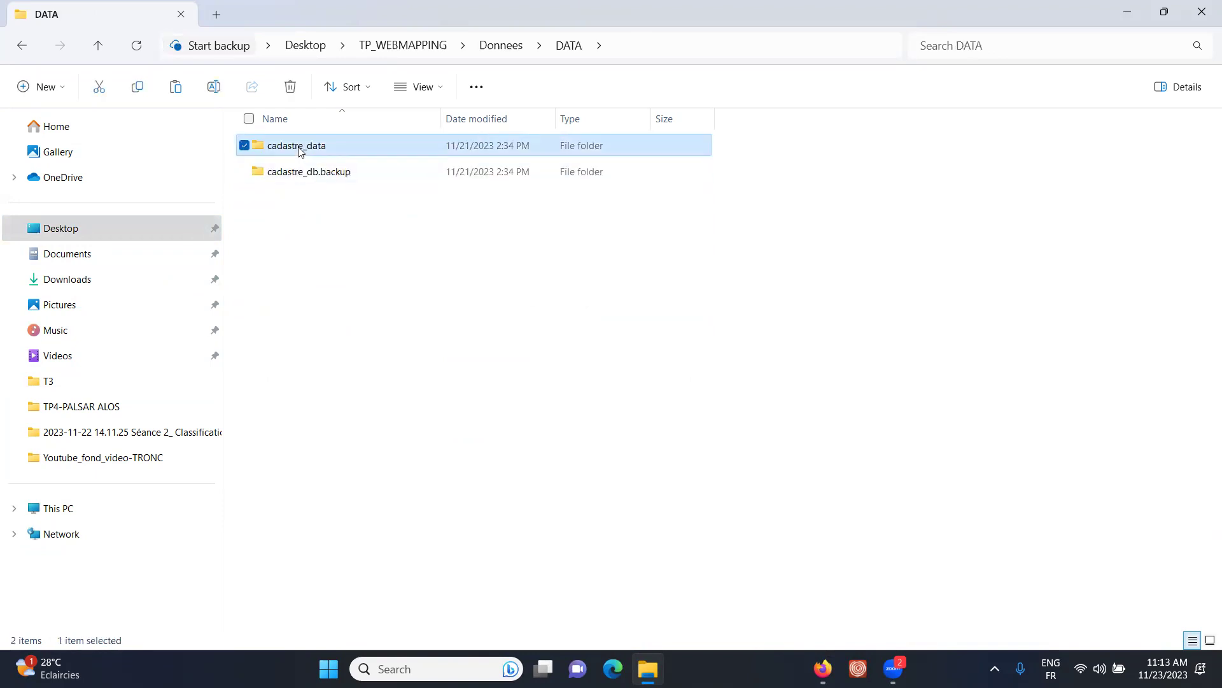
click(283, 151)
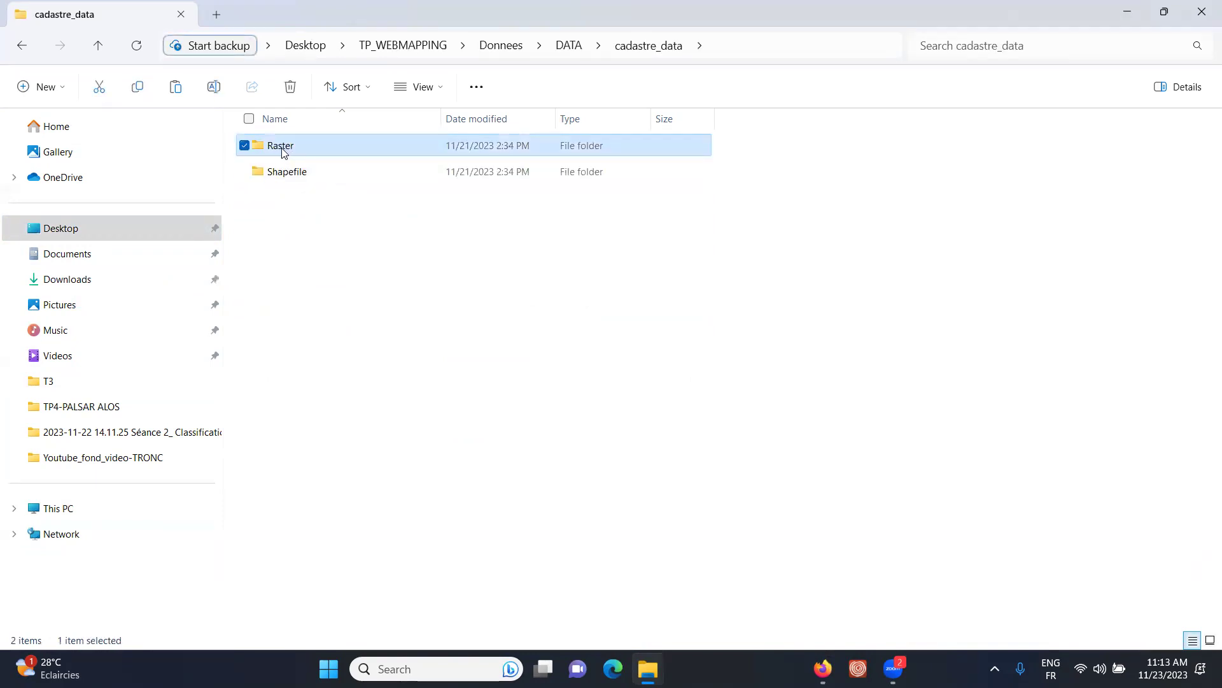
right_click(284, 152)
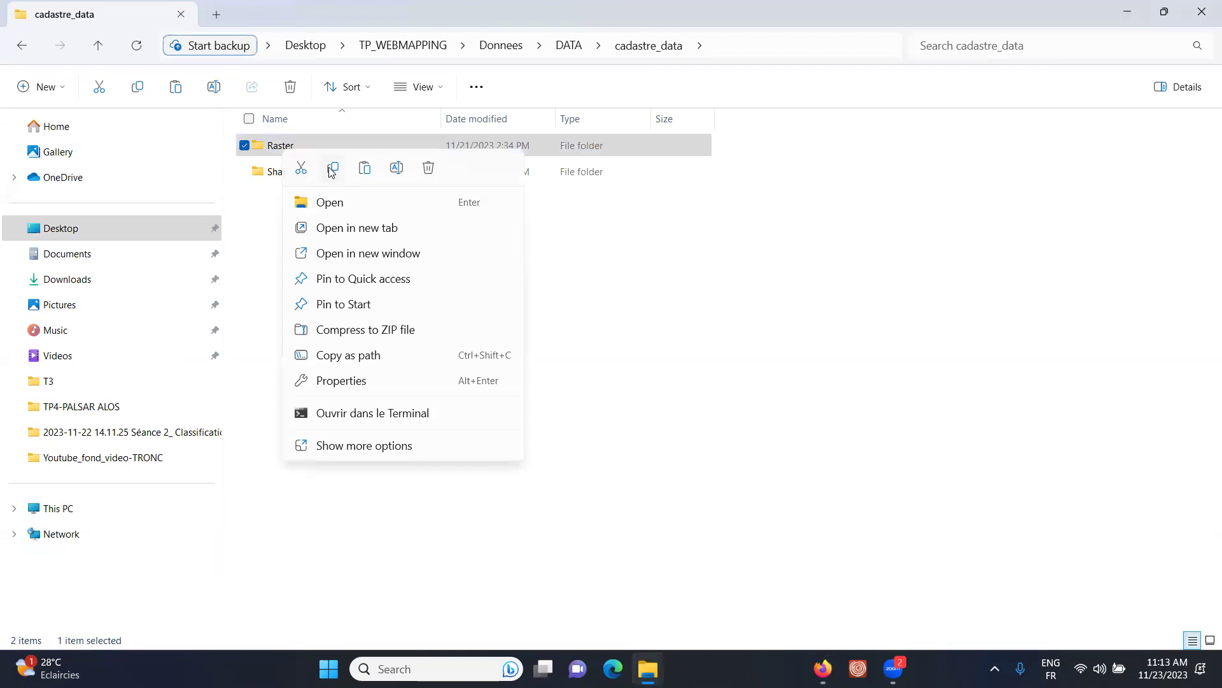
click(183, 320)
click(56, 508)
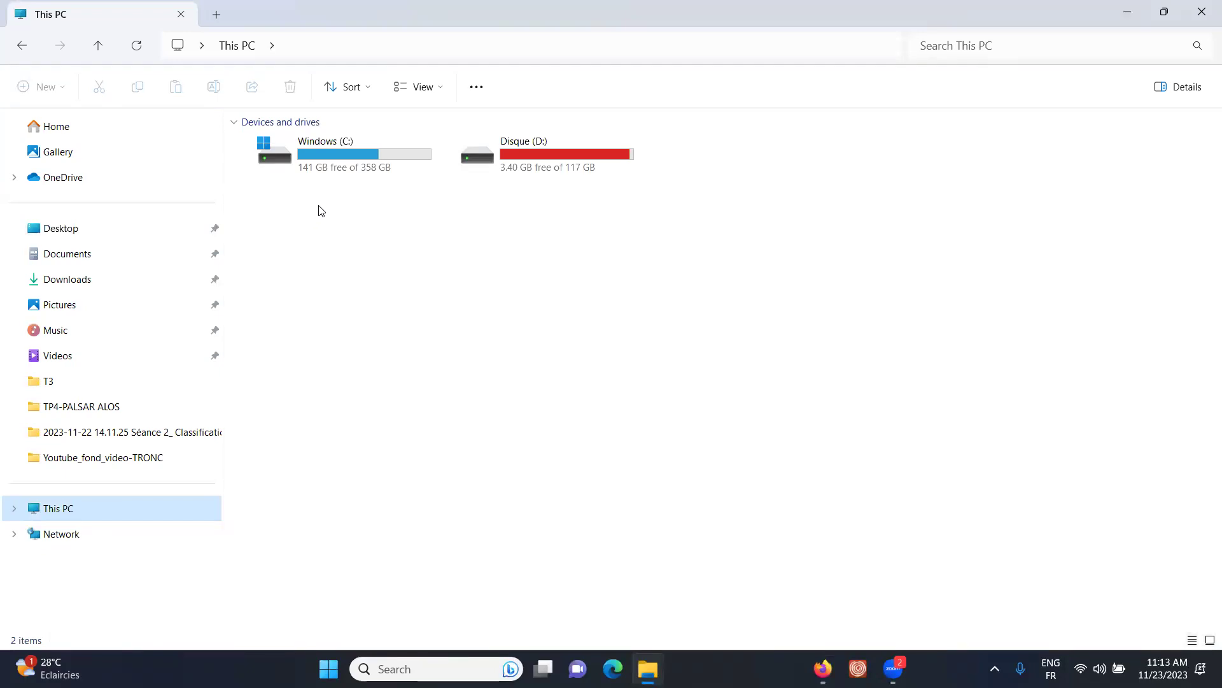
- Open C:\Program Files (x86)\GeoServer 2.15.1\data_dir\data to confirm Raster is there, then return to GeoServer
double_click(326, 167)
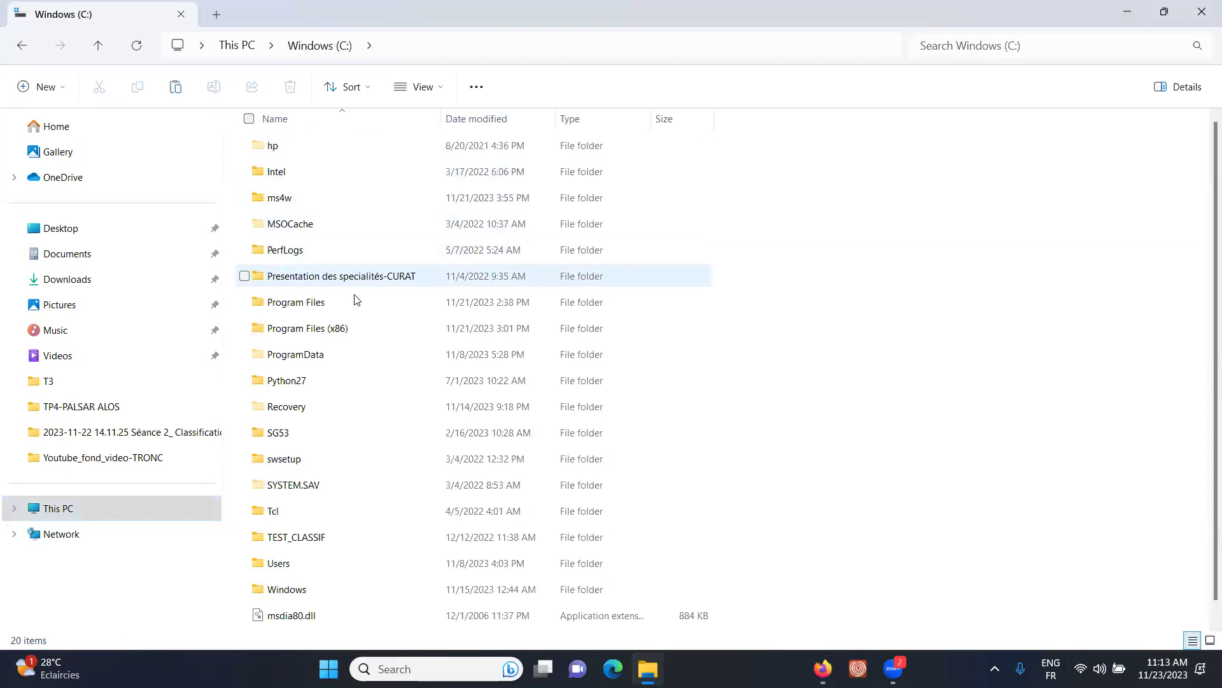
double_click(335, 331)
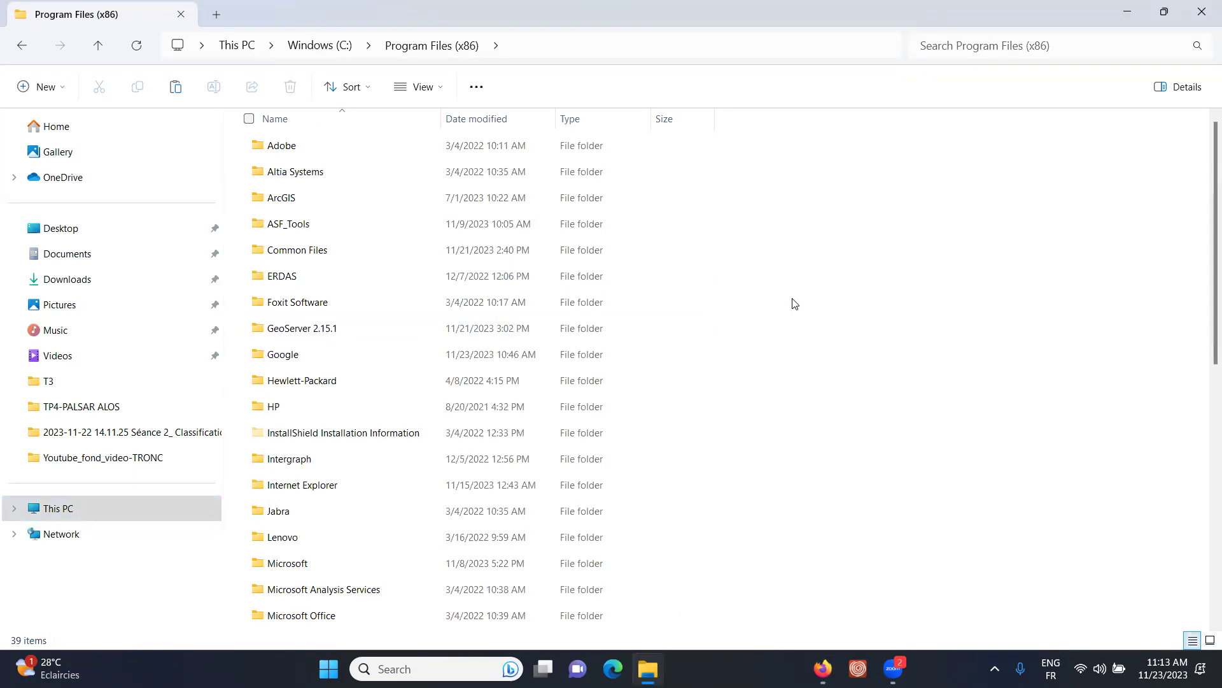
mouse_move(330, 334)
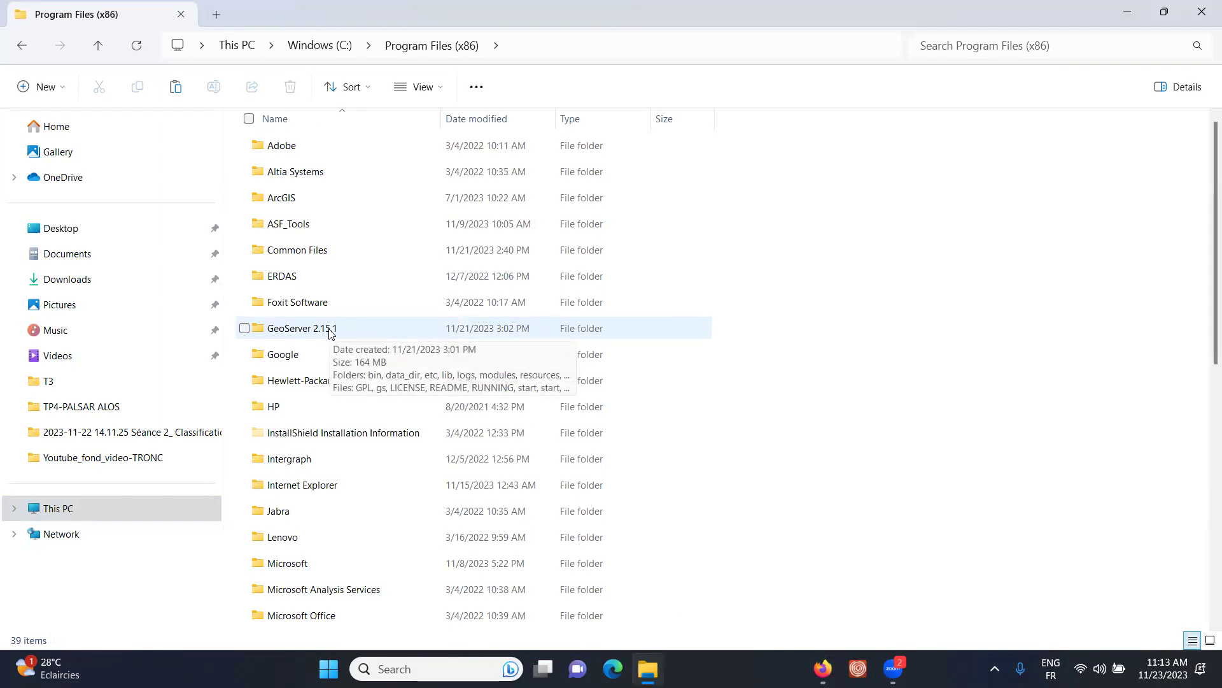
double_click(330, 331)
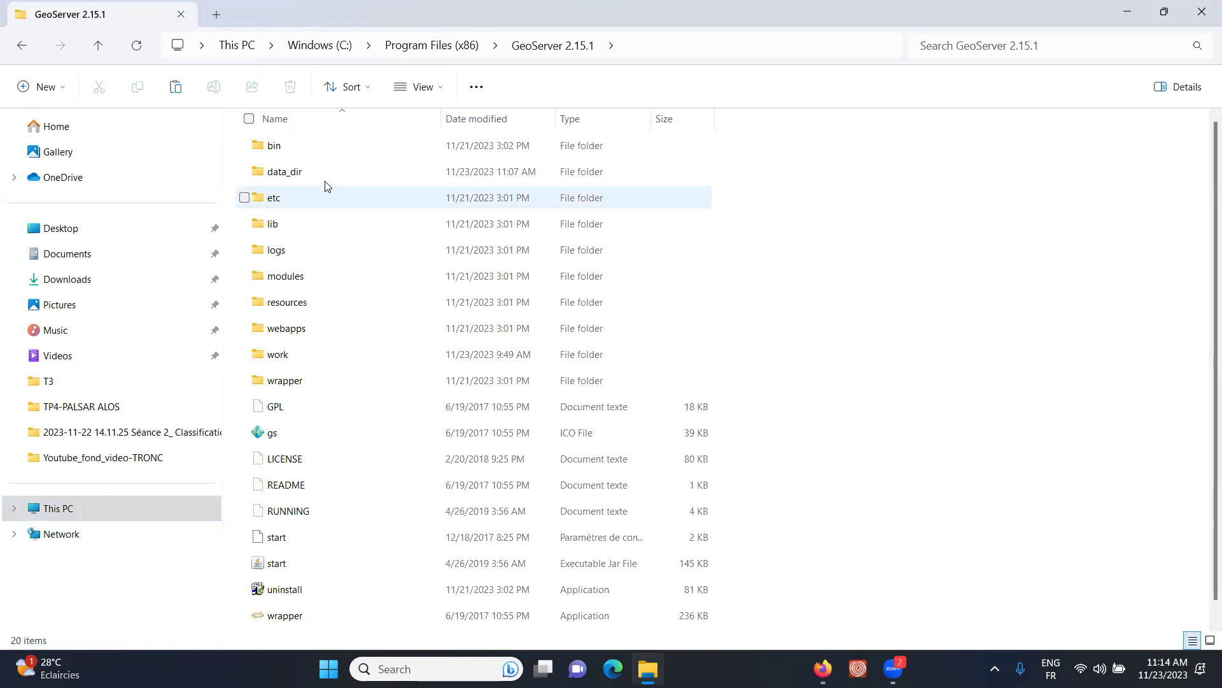
mouse_move(288, 178)
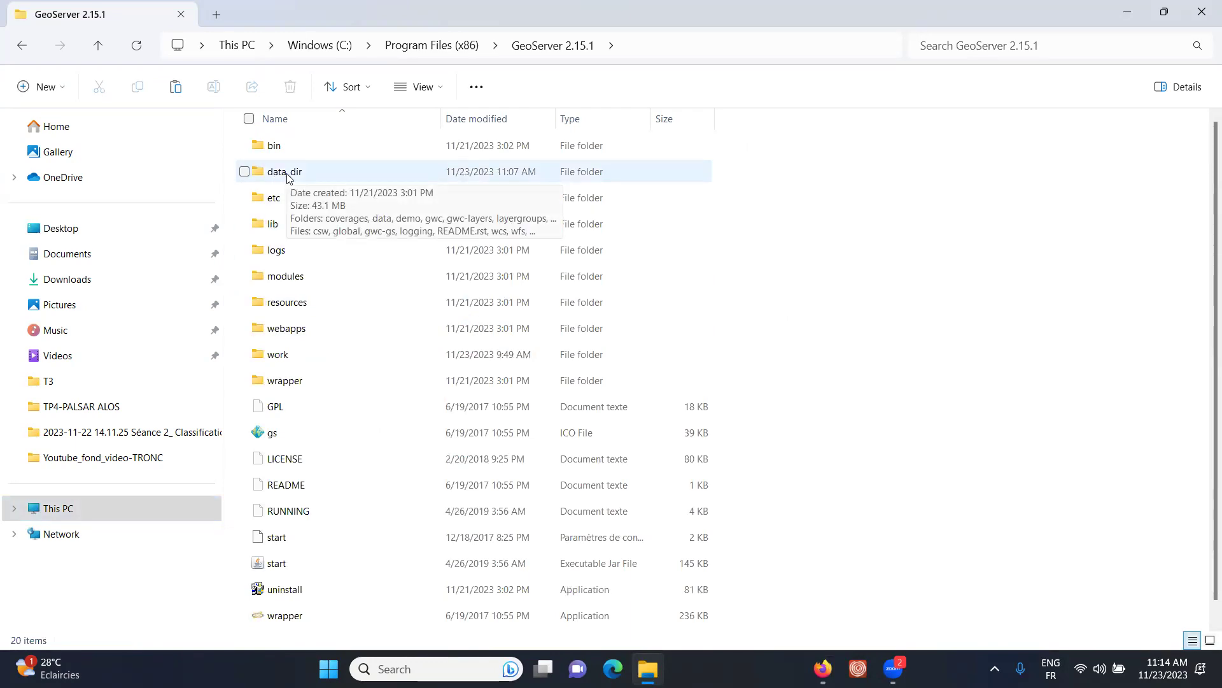
double_click(288, 179)
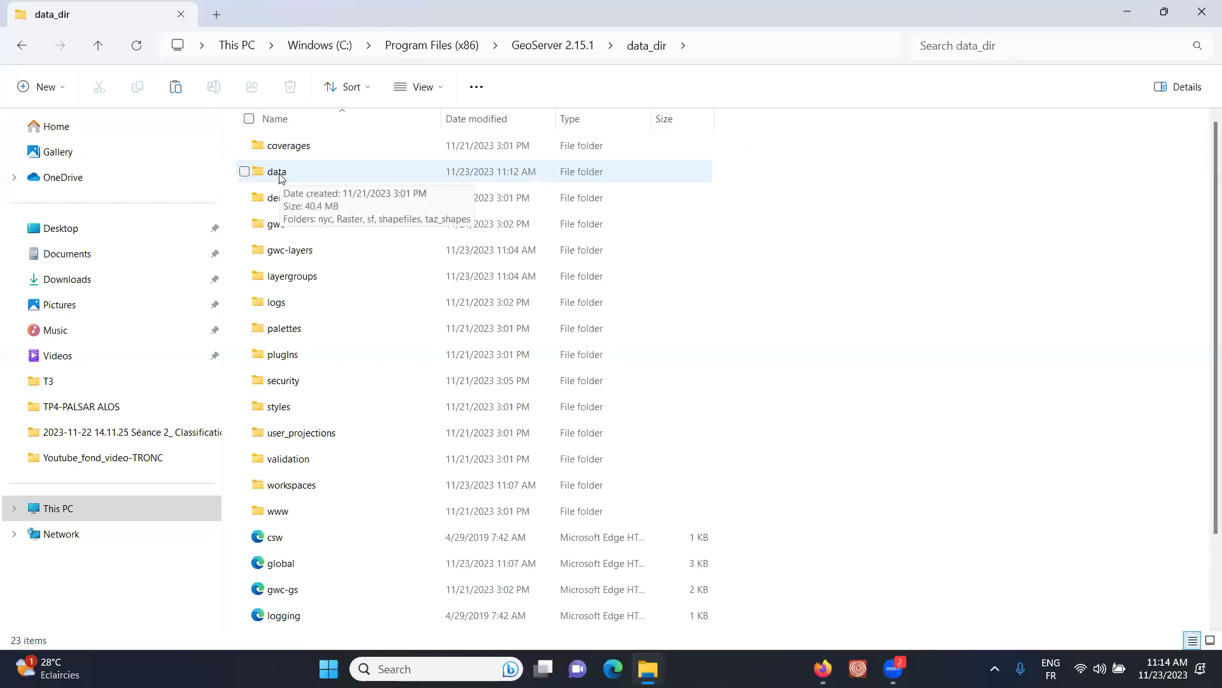
double_click(279, 176)
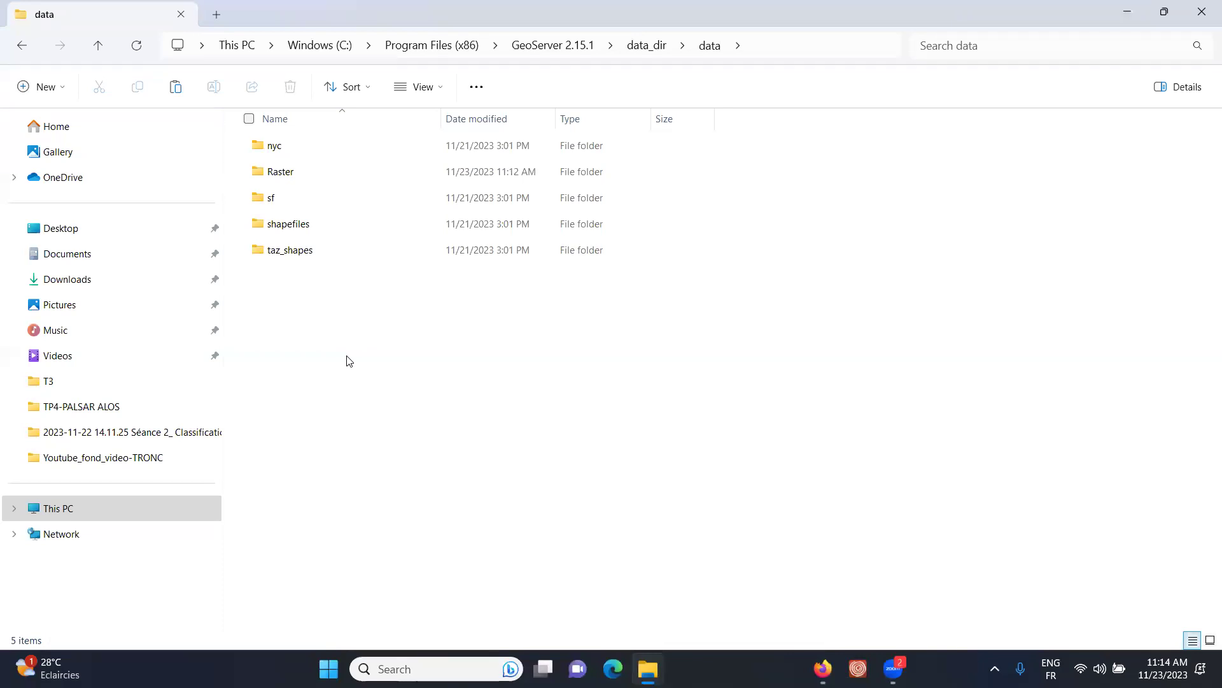
click(822, 668)
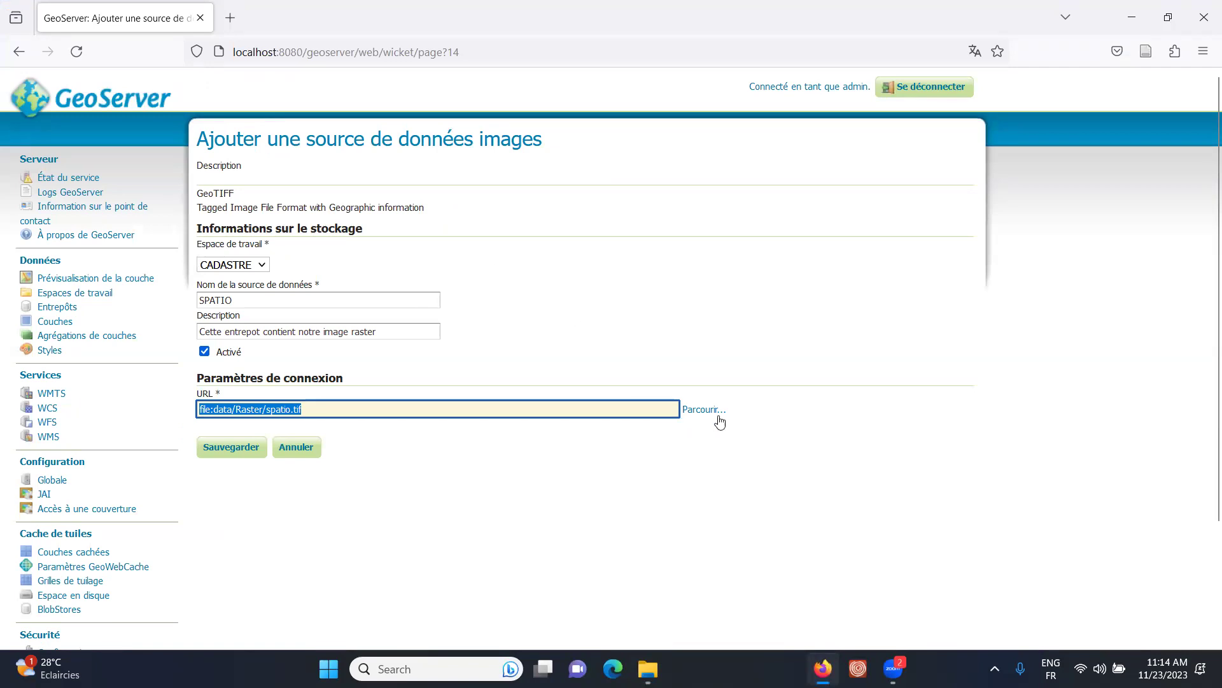
- Set data/Raster/spatio.tif as the SPATIO store's file and save the raster store
click(693, 411)
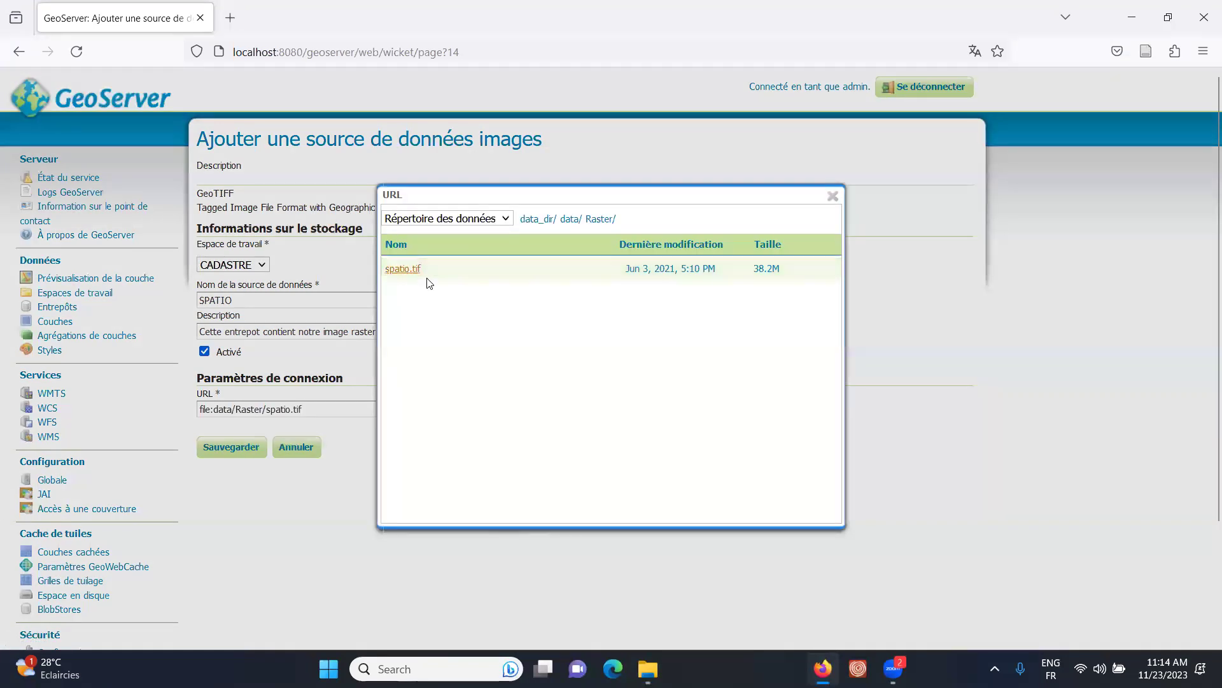
click(551, 220)
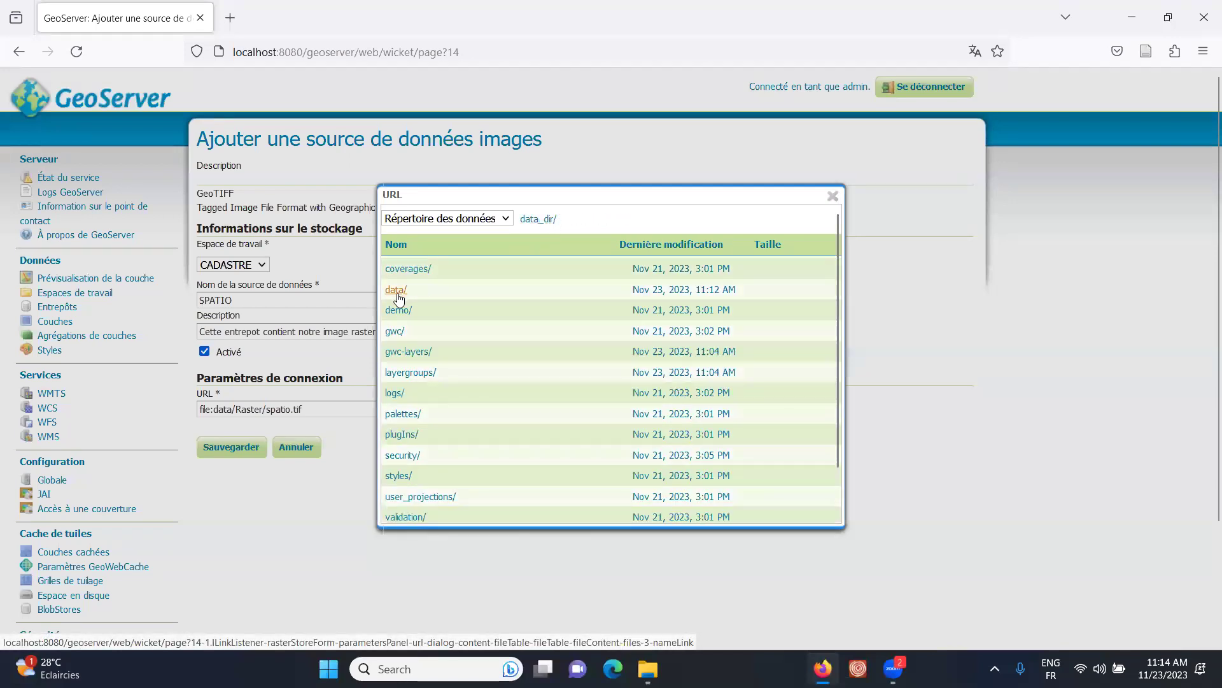
click(400, 291)
click(400, 290)
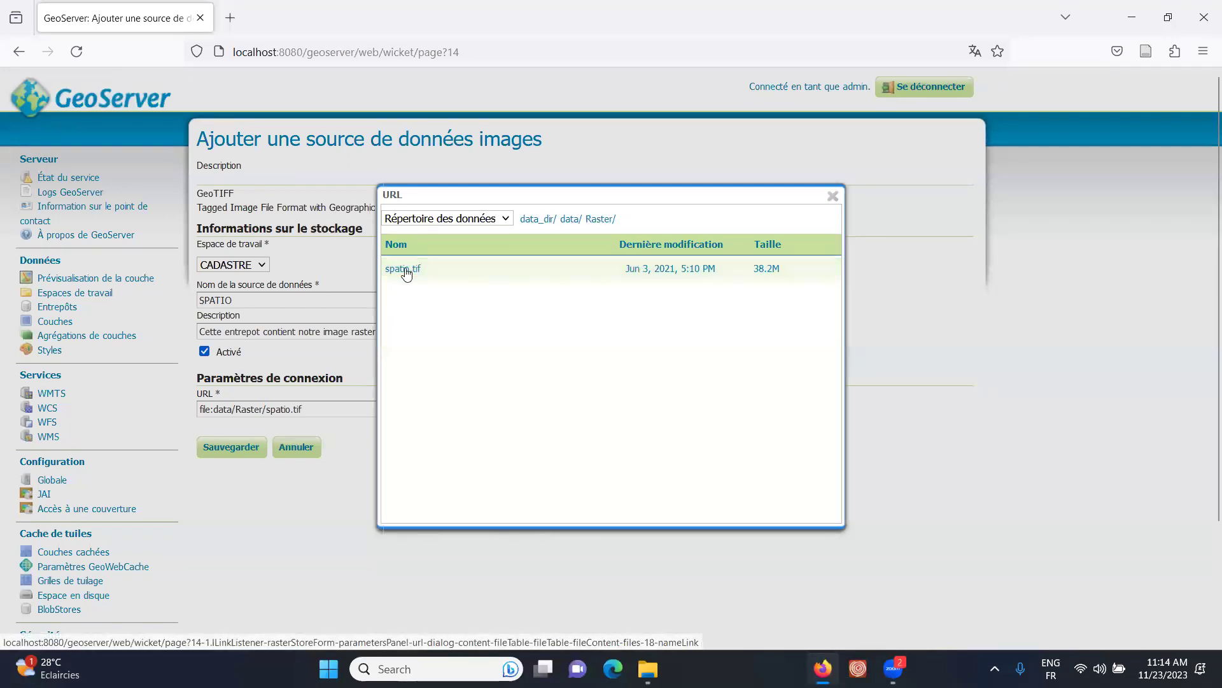
click(401, 270)
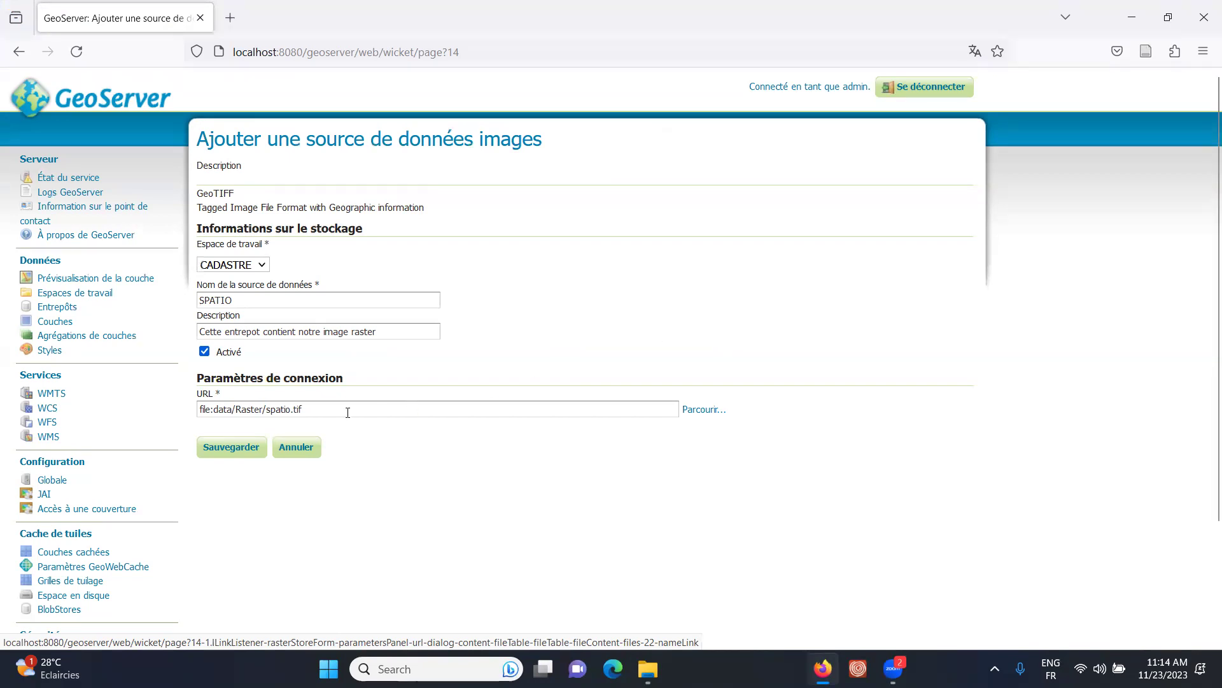
triple_click(243, 409)
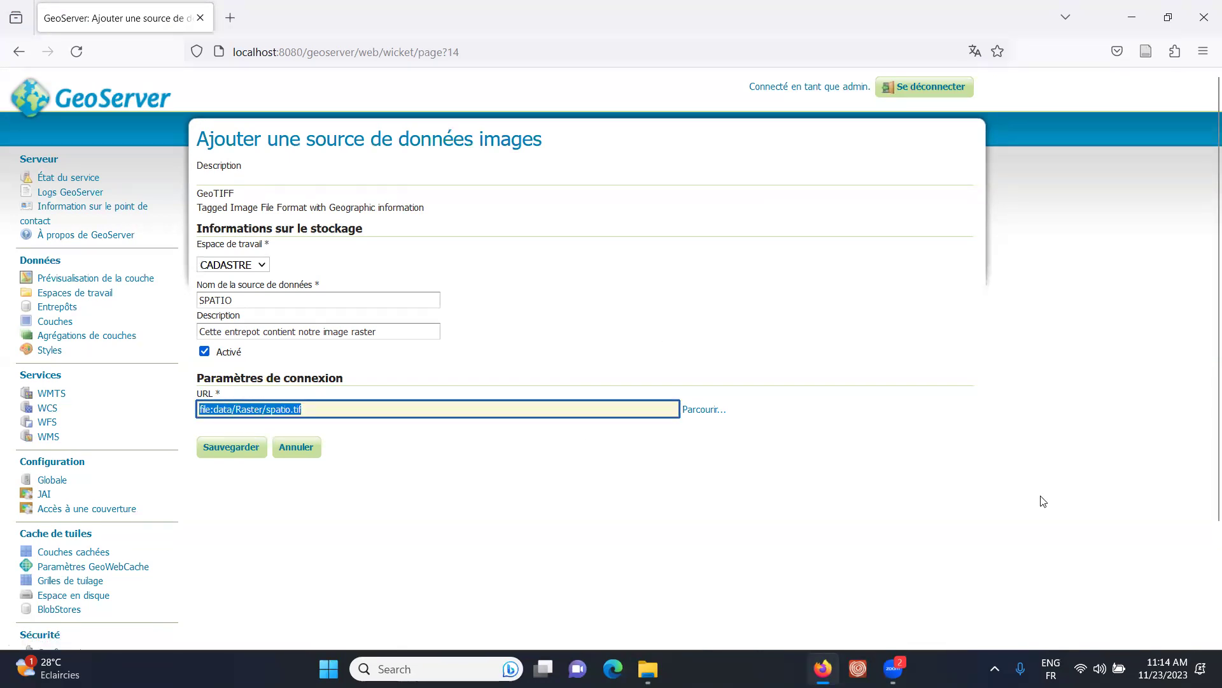
click(232, 447)
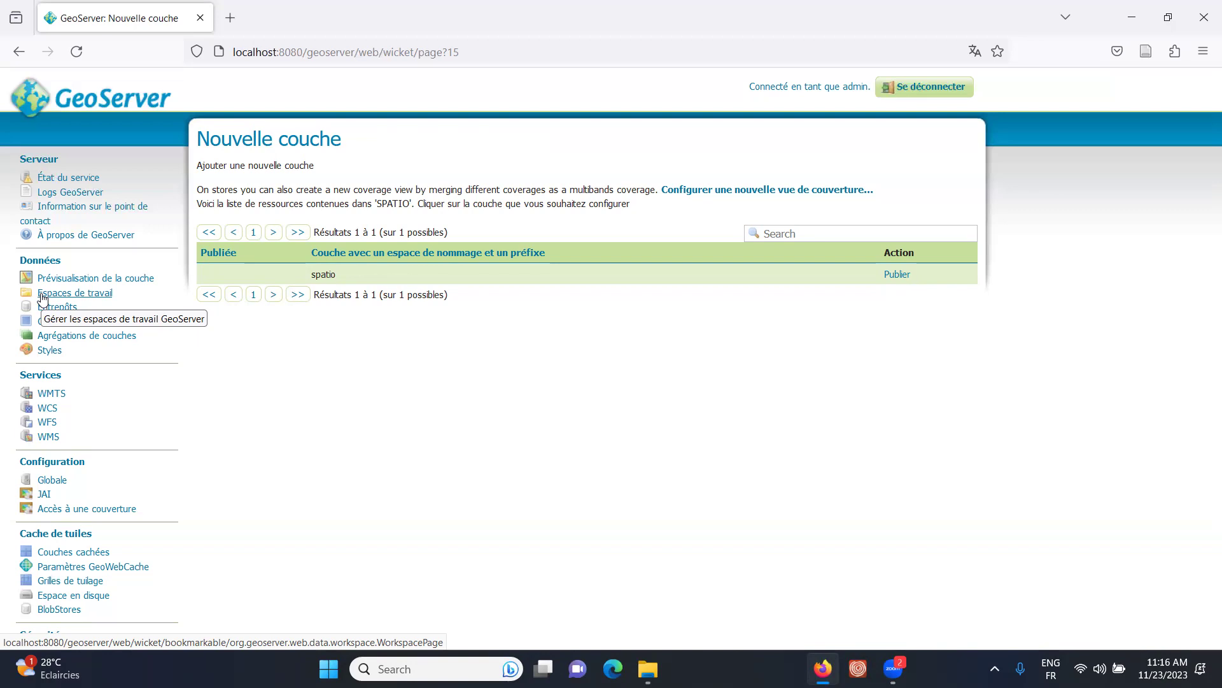
- Show the Entrepôts list with the SPATIO GeoTIFF store in CADASTRE
click(47, 308)
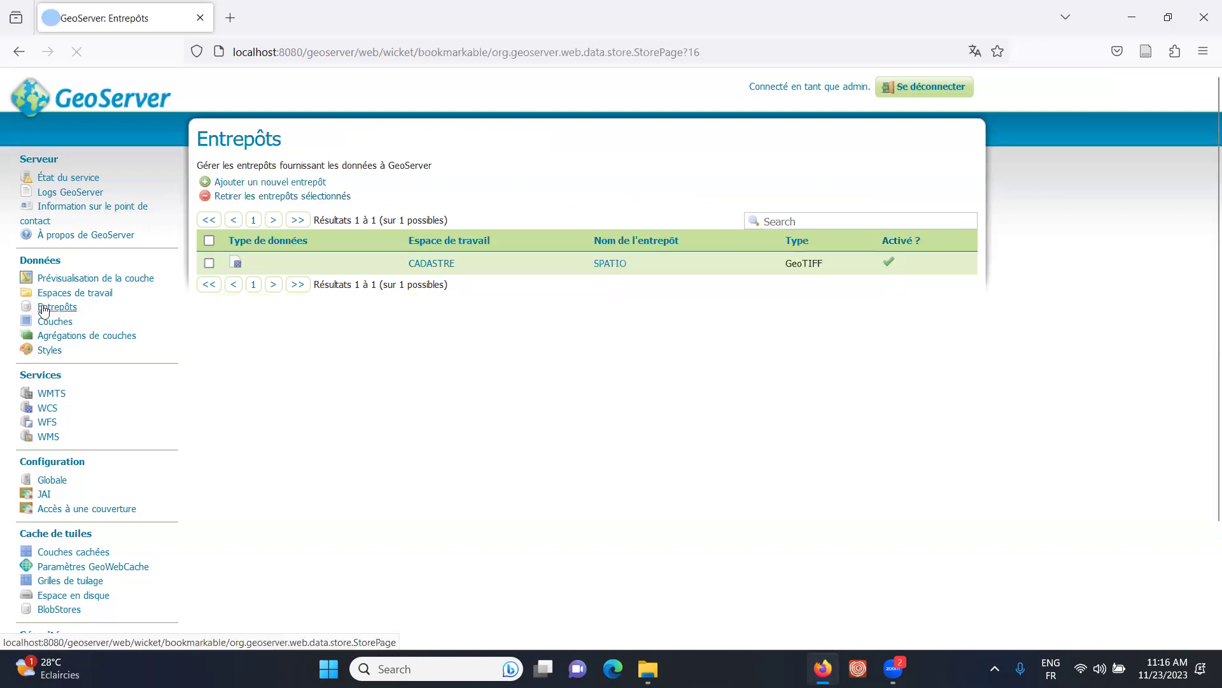
- Start a new data store and pick PostGIS as its source type
click(278, 185)
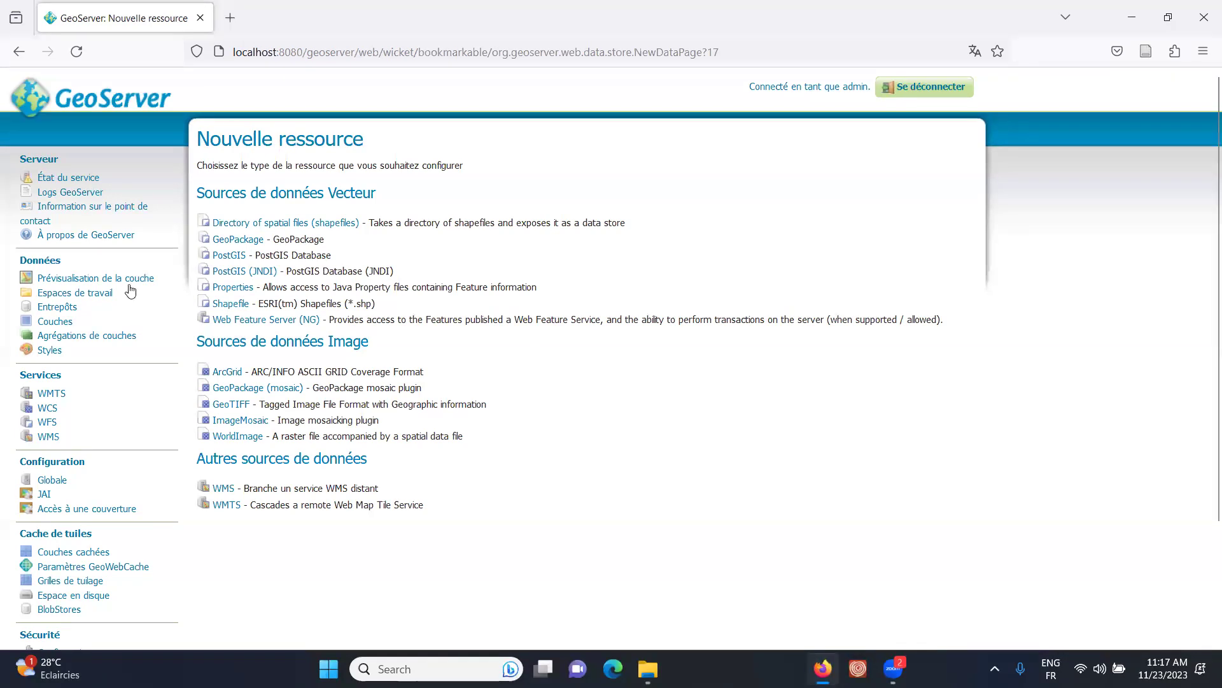
click(57, 307)
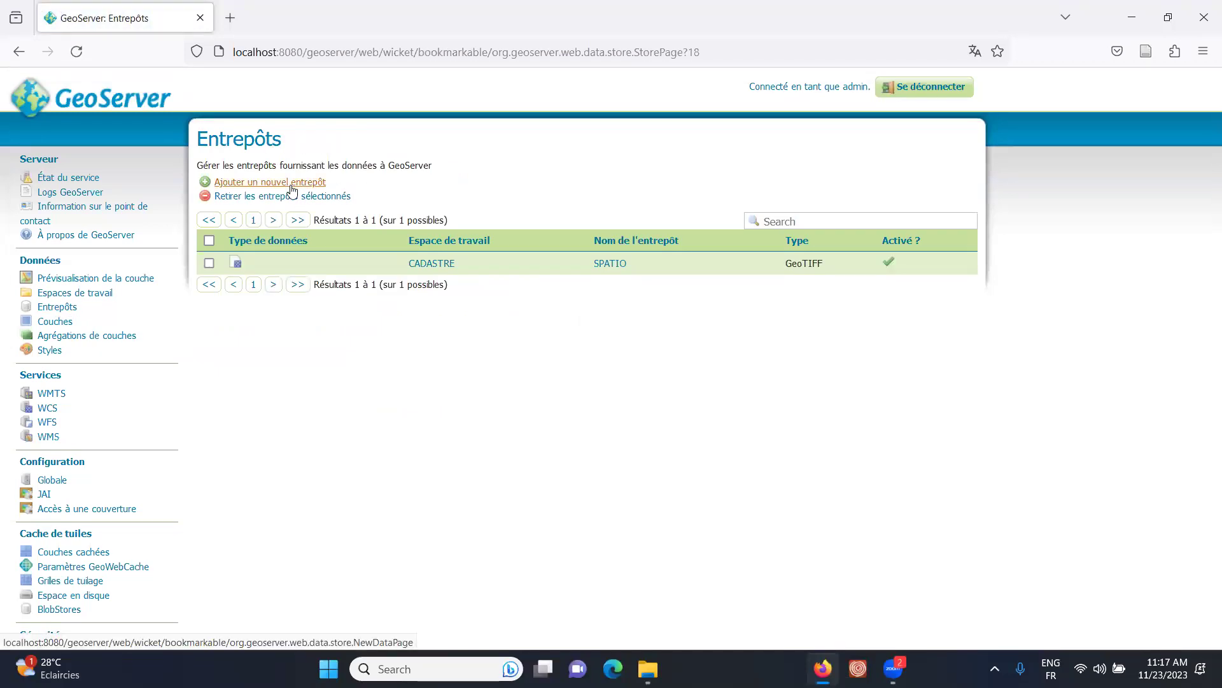
click(290, 184)
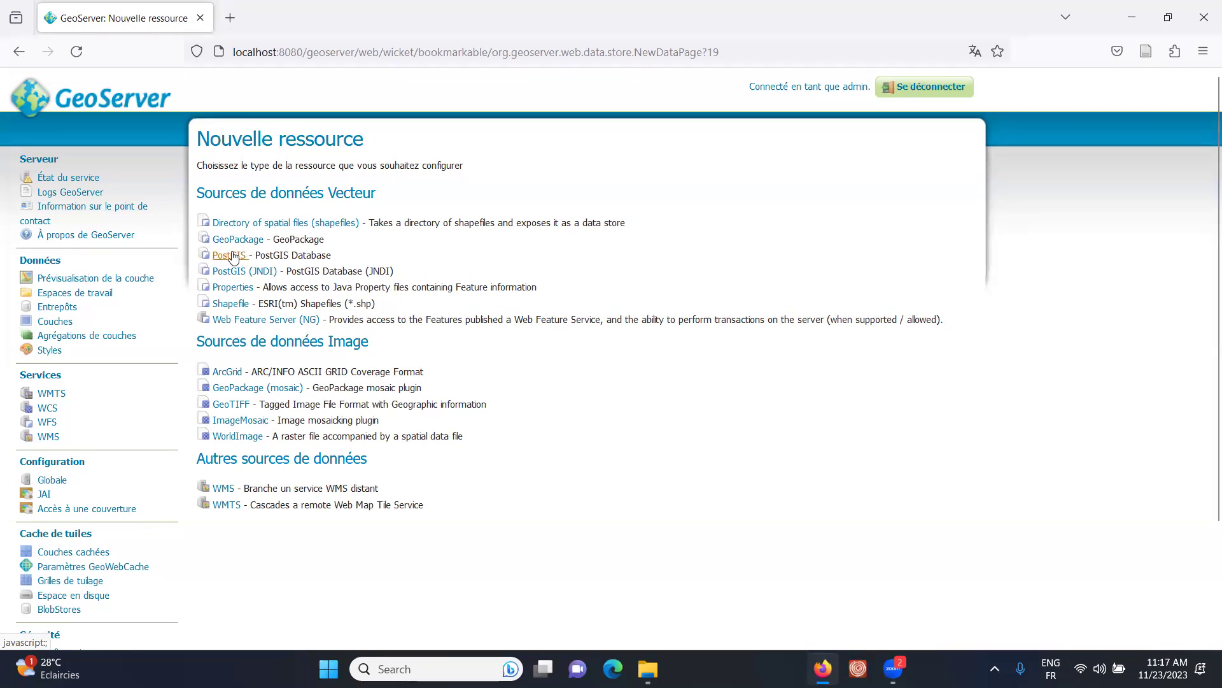
click(240, 257)
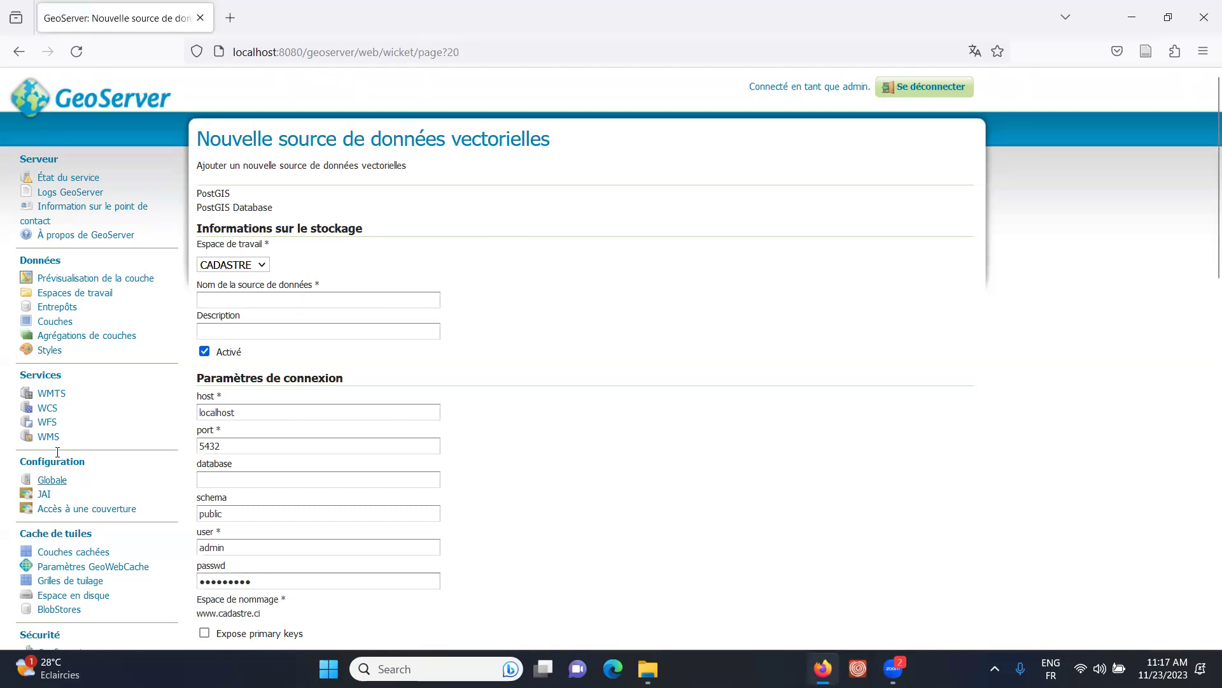
- Name the new PostGIS data source WEBMAPPING_DB
click(219, 297)
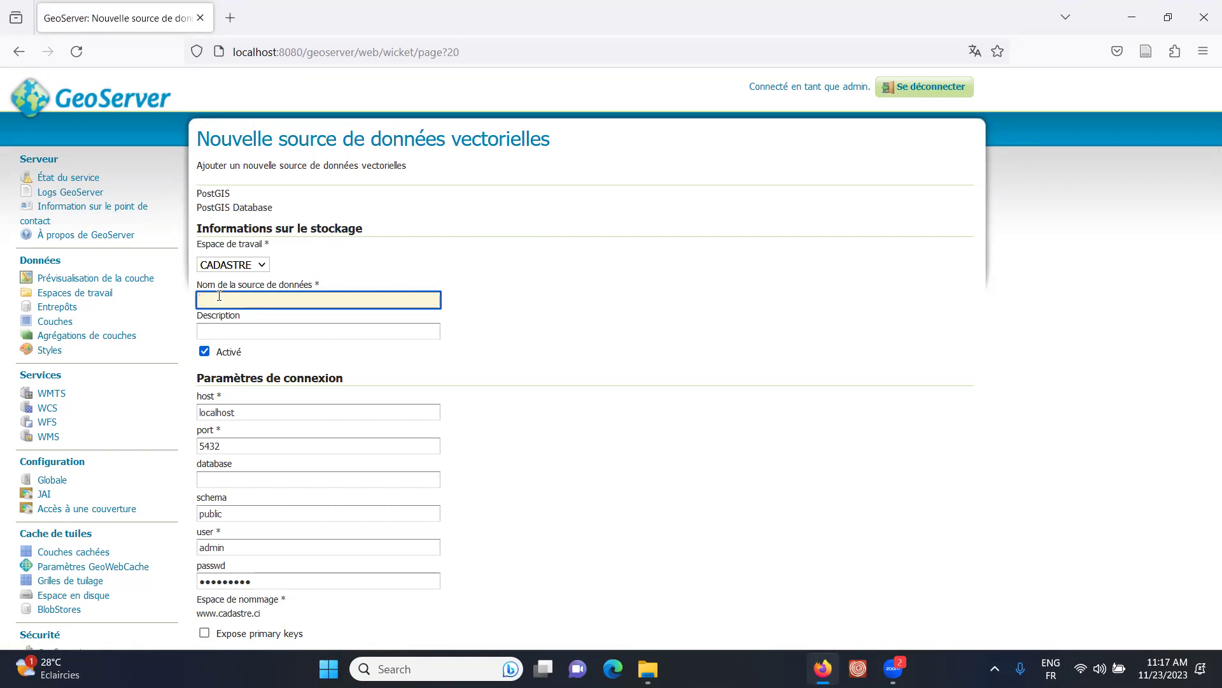
text(WEBMAPPING_DB)
click(214, 327)
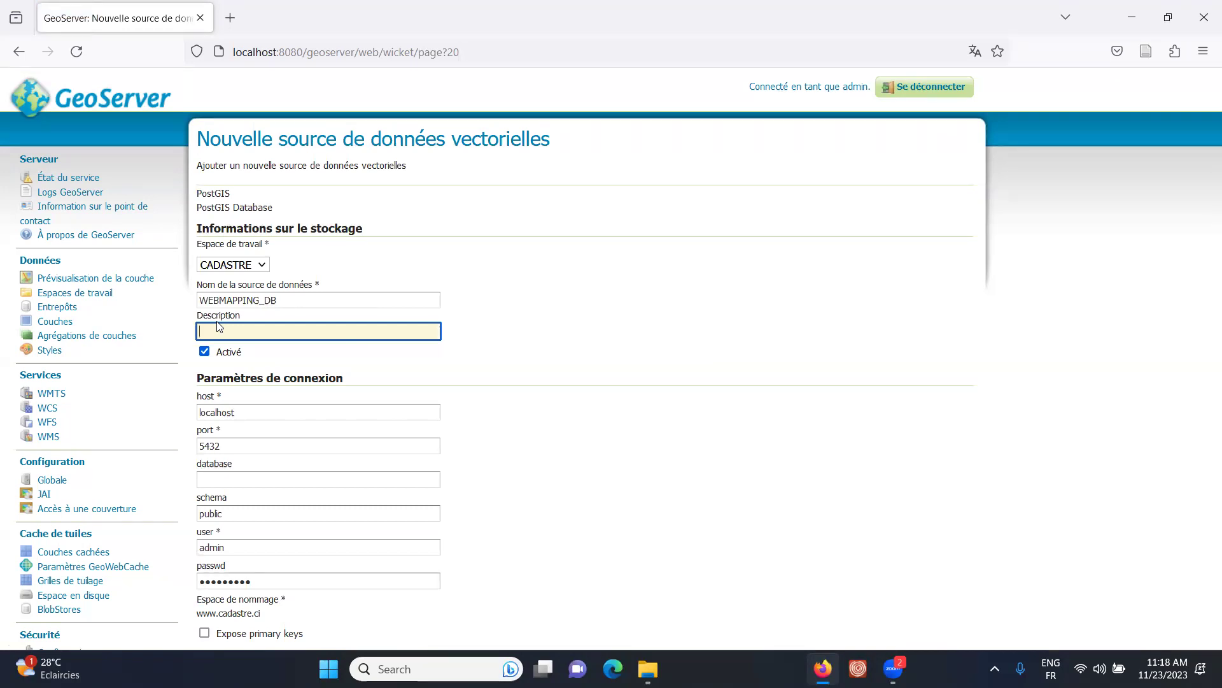
- Check host and port 5432, enter database webmapping_db, then search Windows for pgAdmin
scroll(426, 289, down, 3)
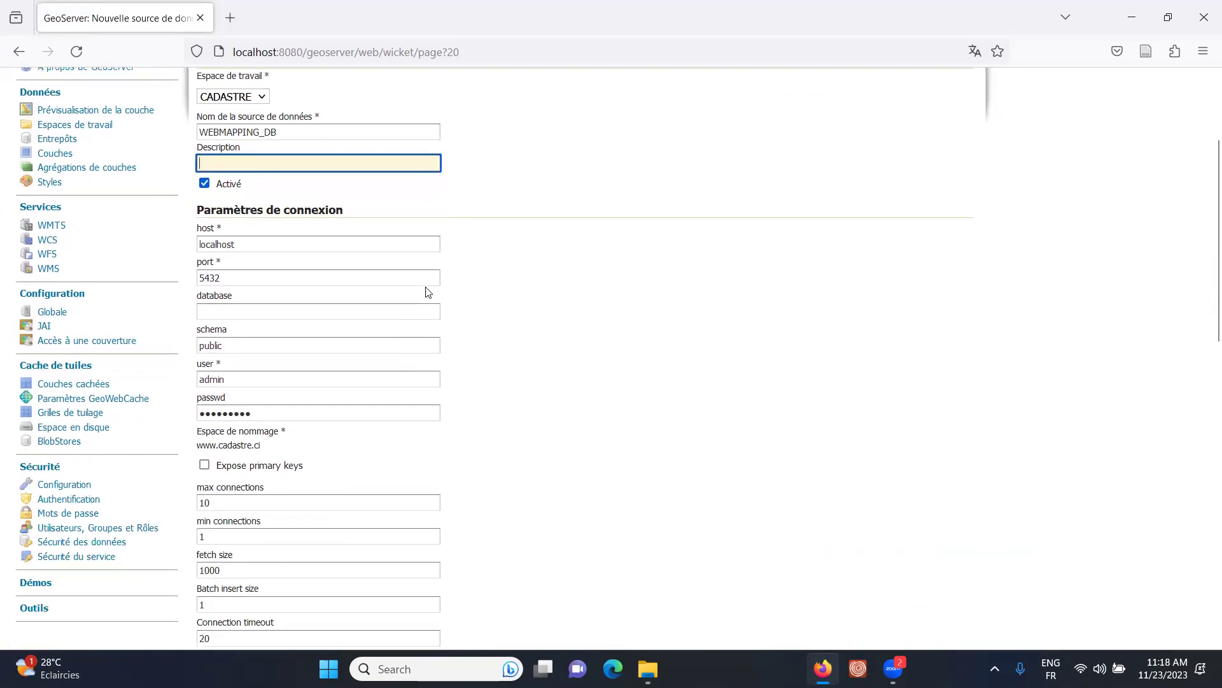
click(325, 247)
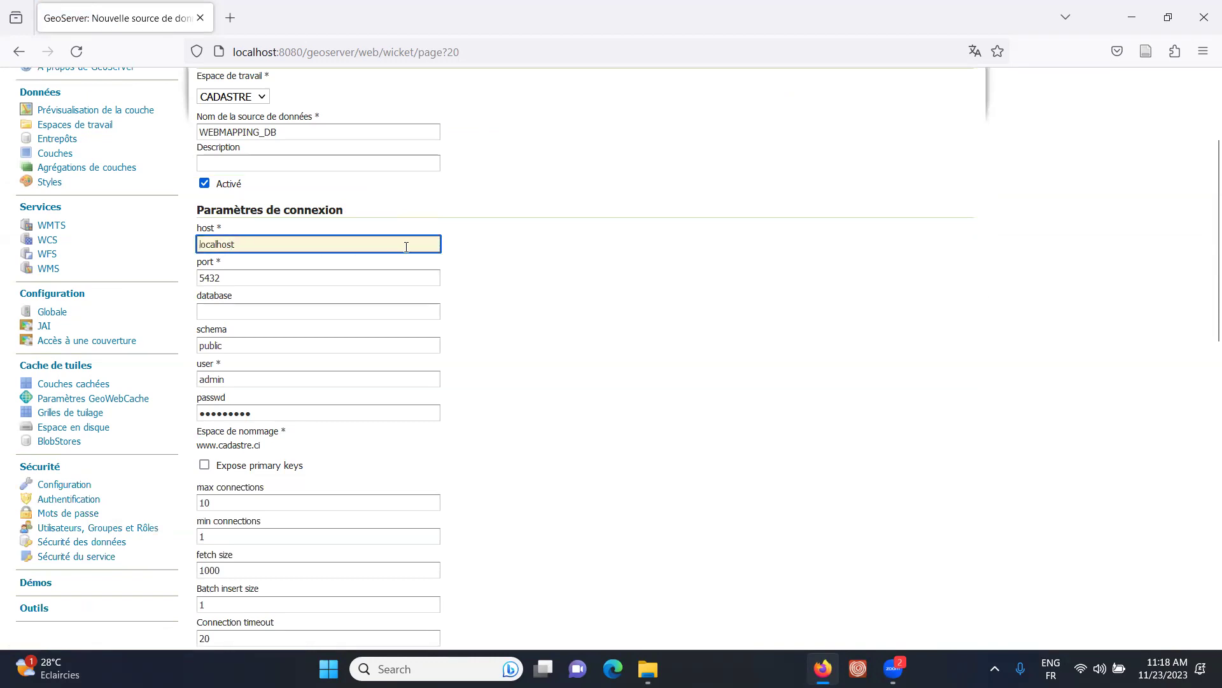
click(203, 277)
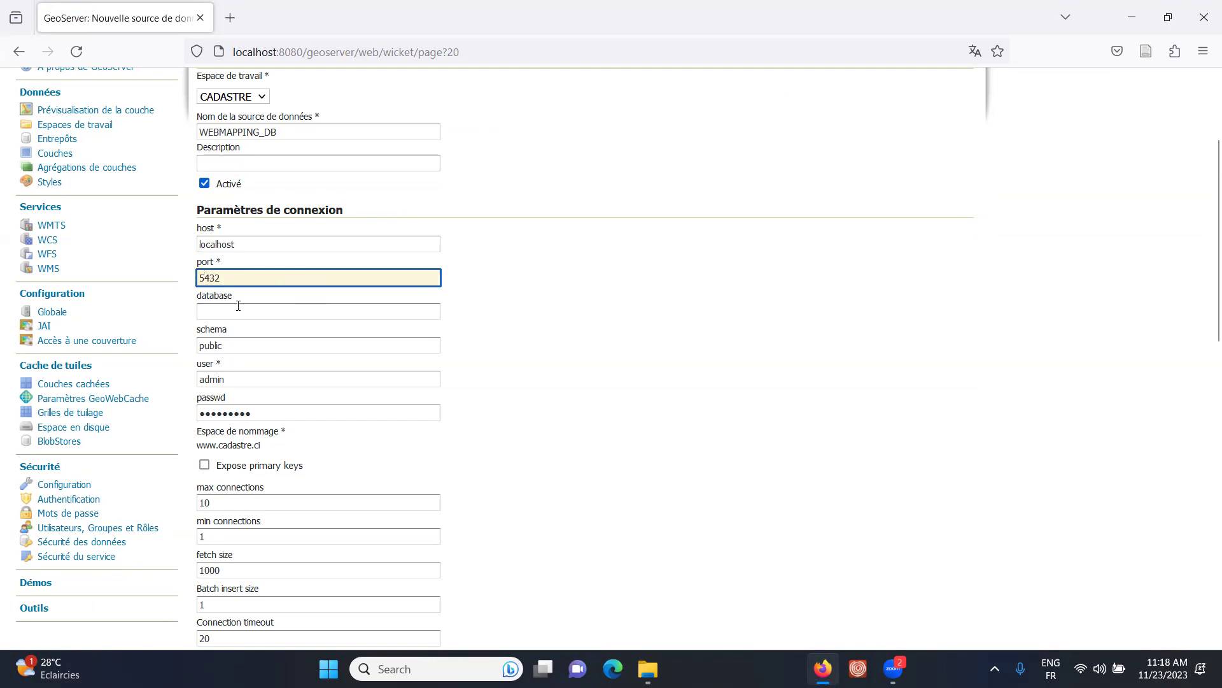
drag(241, 278, 115, 278)
click(215, 312)
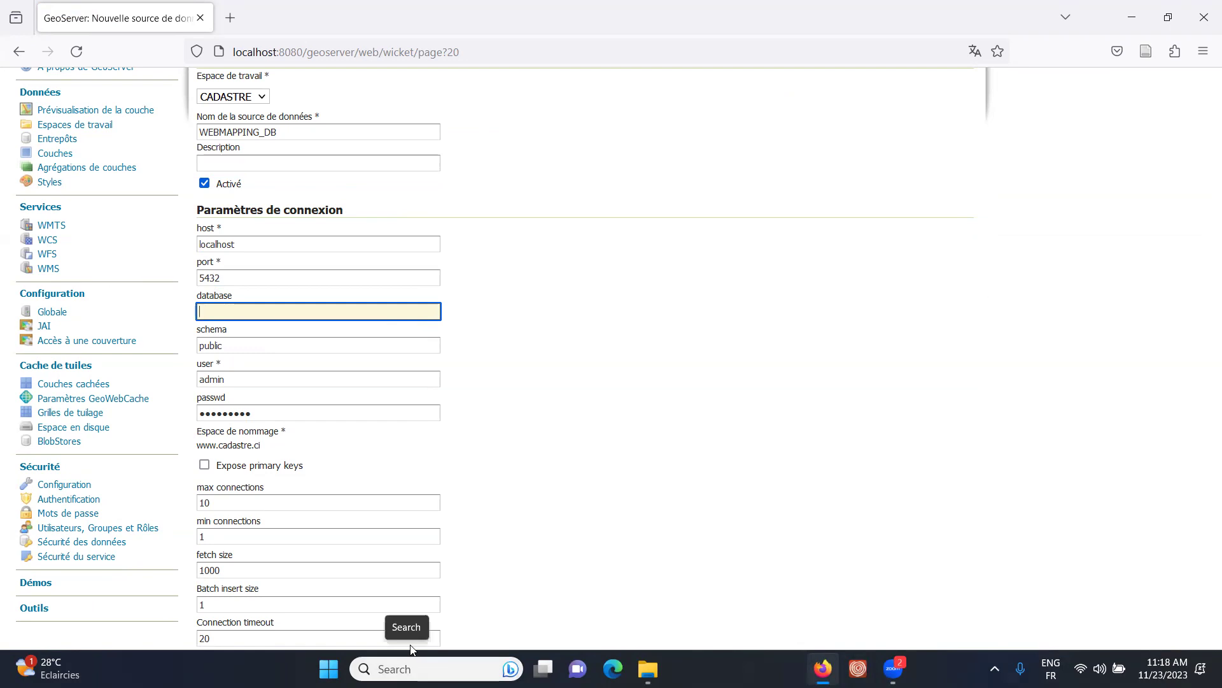
text(webmapping_db)
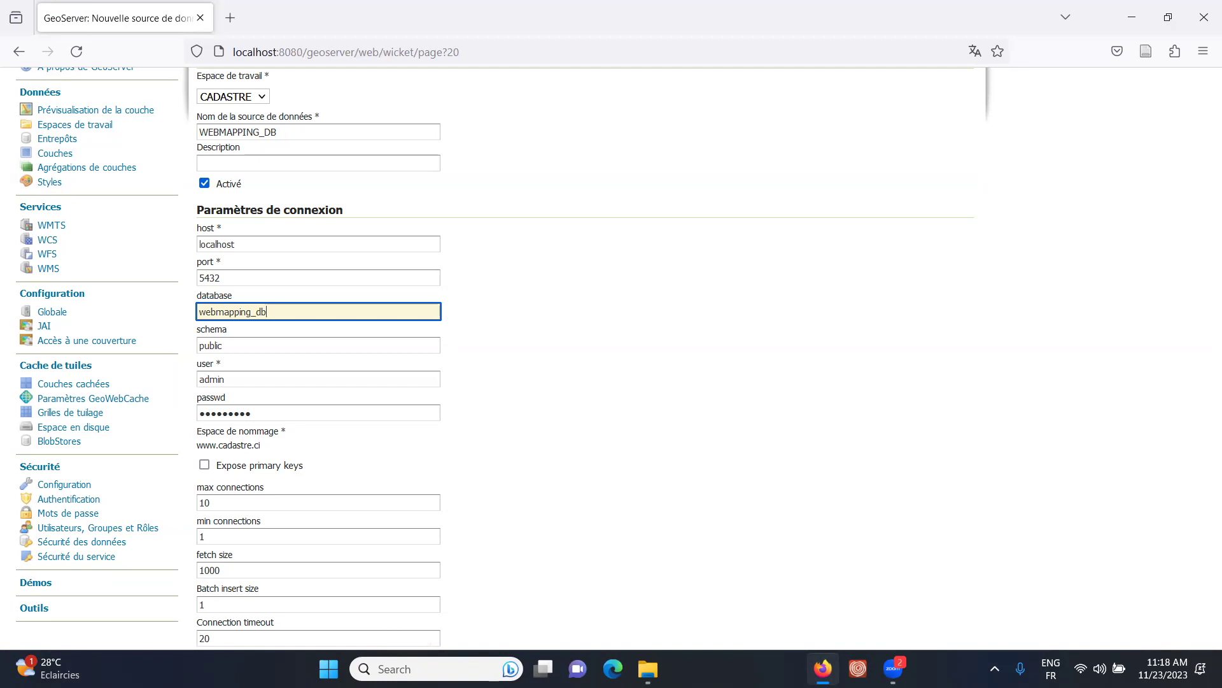
click(420, 668)
text(pgad)
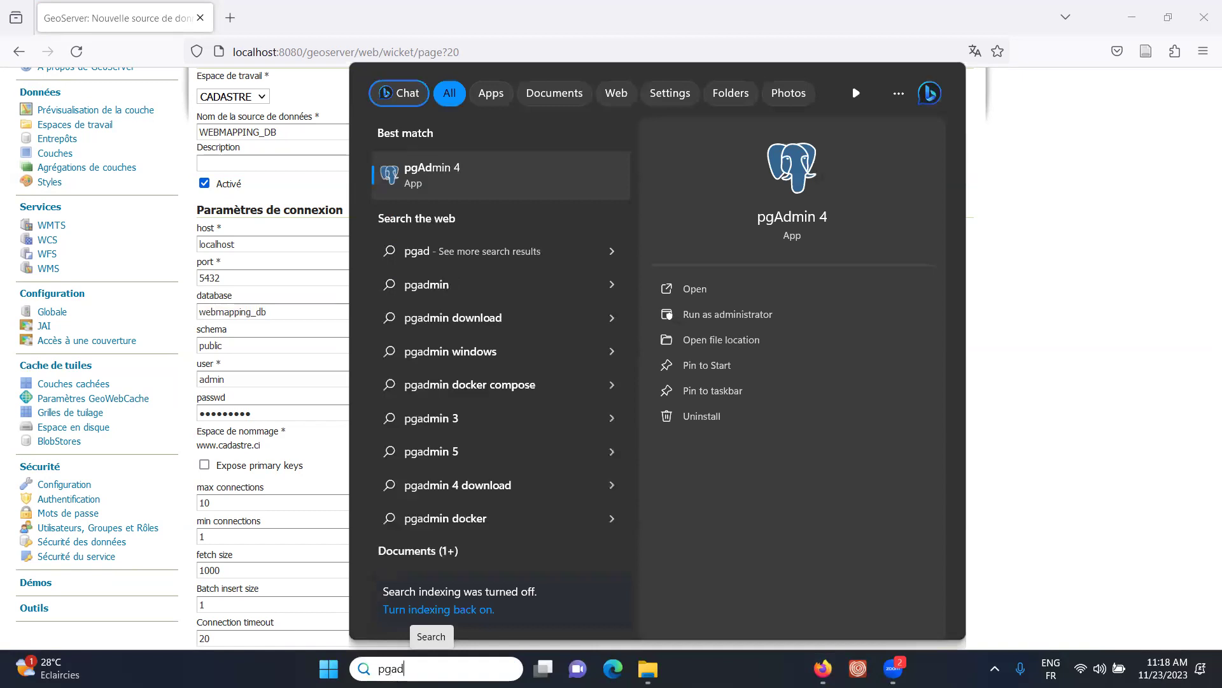
- In pgAdmin 4, view the webmapping_bd creation script under PostgreSQL 12 and select its name
click(426, 168)
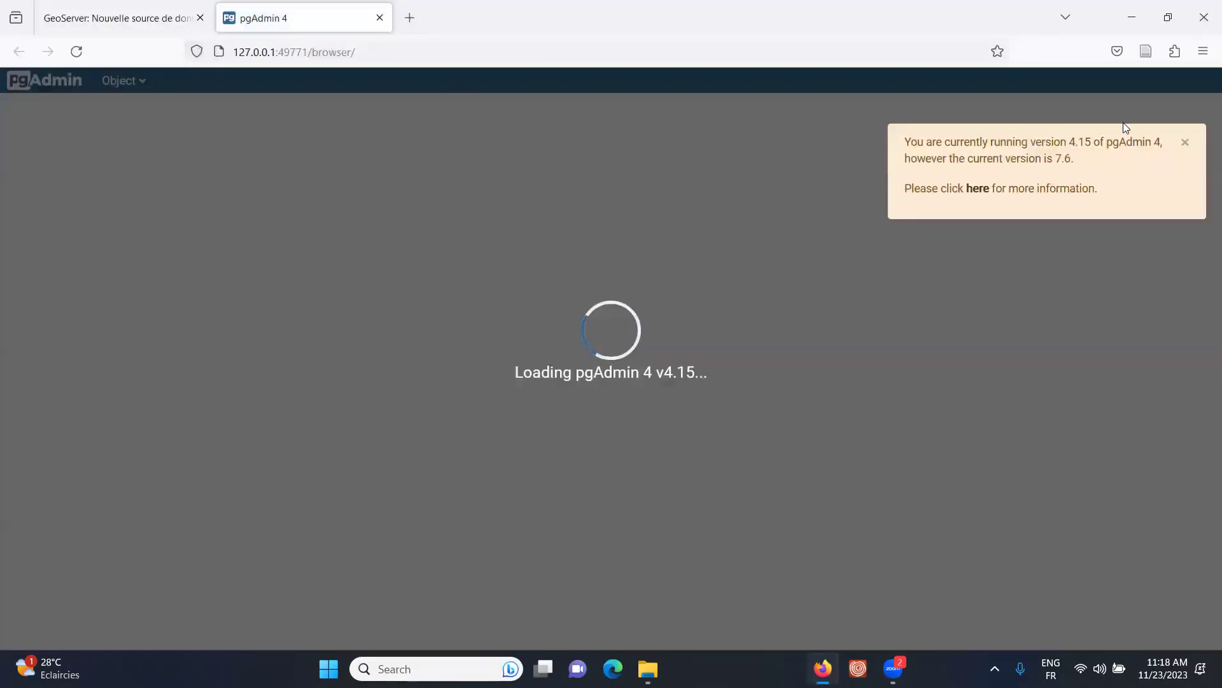
click(1185, 142)
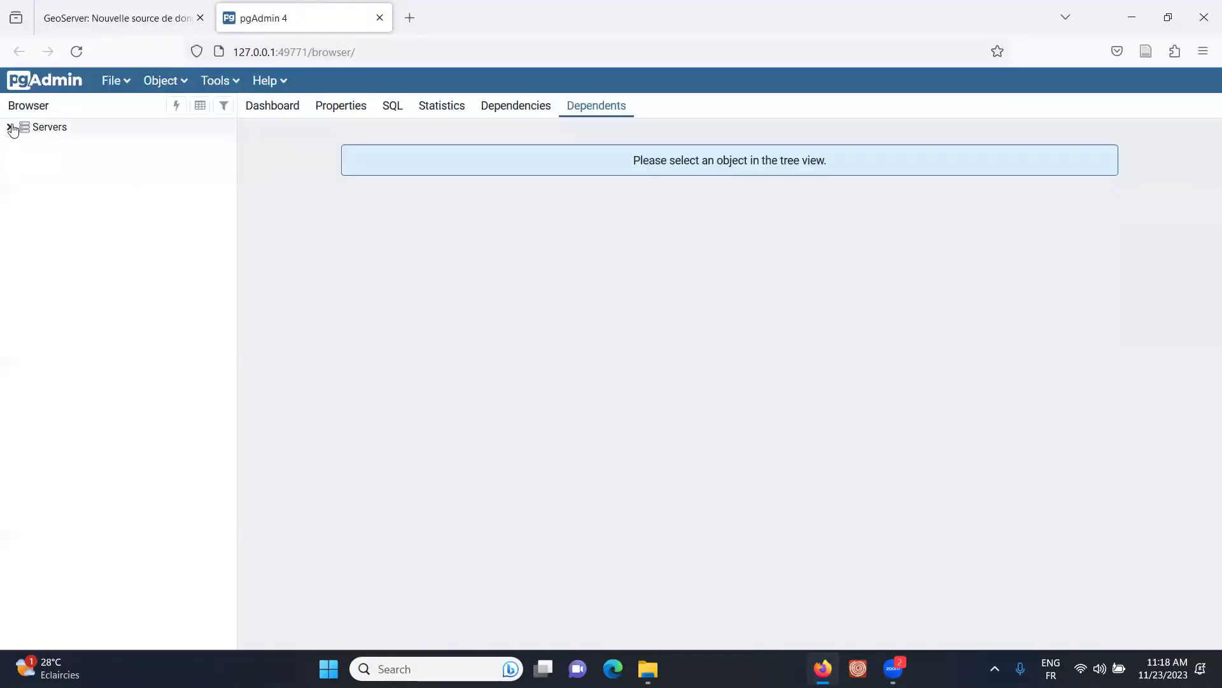
click(9, 127)
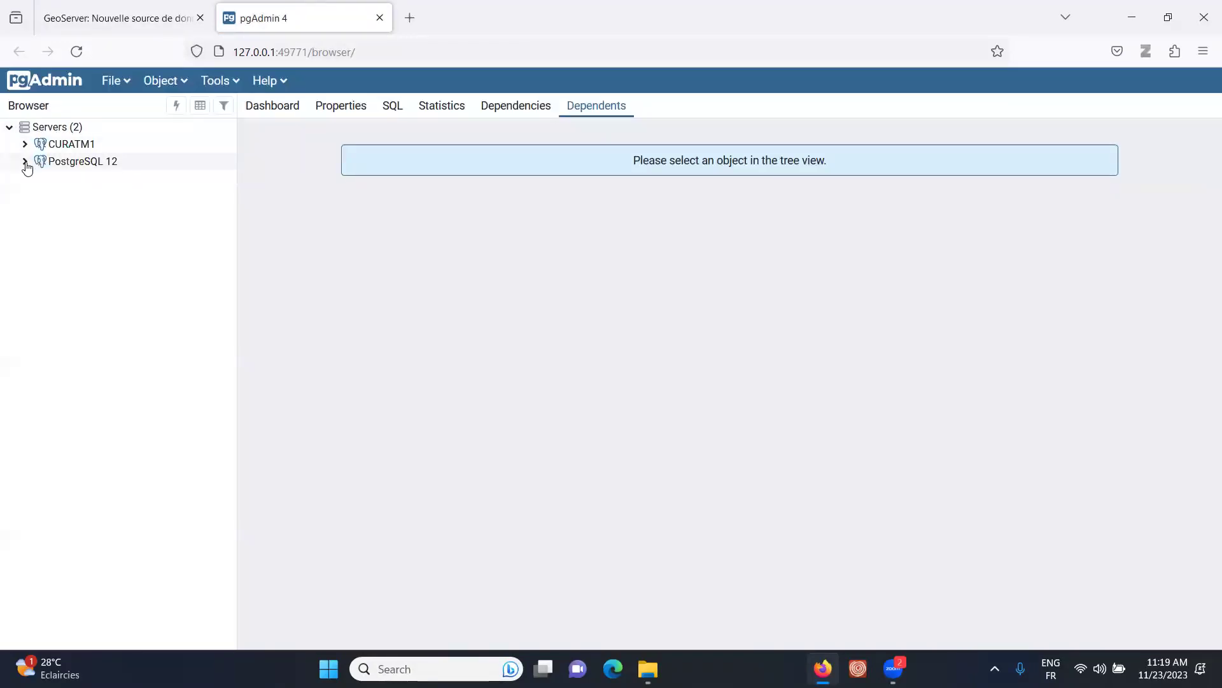
click(25, 161)
click(115, 284)
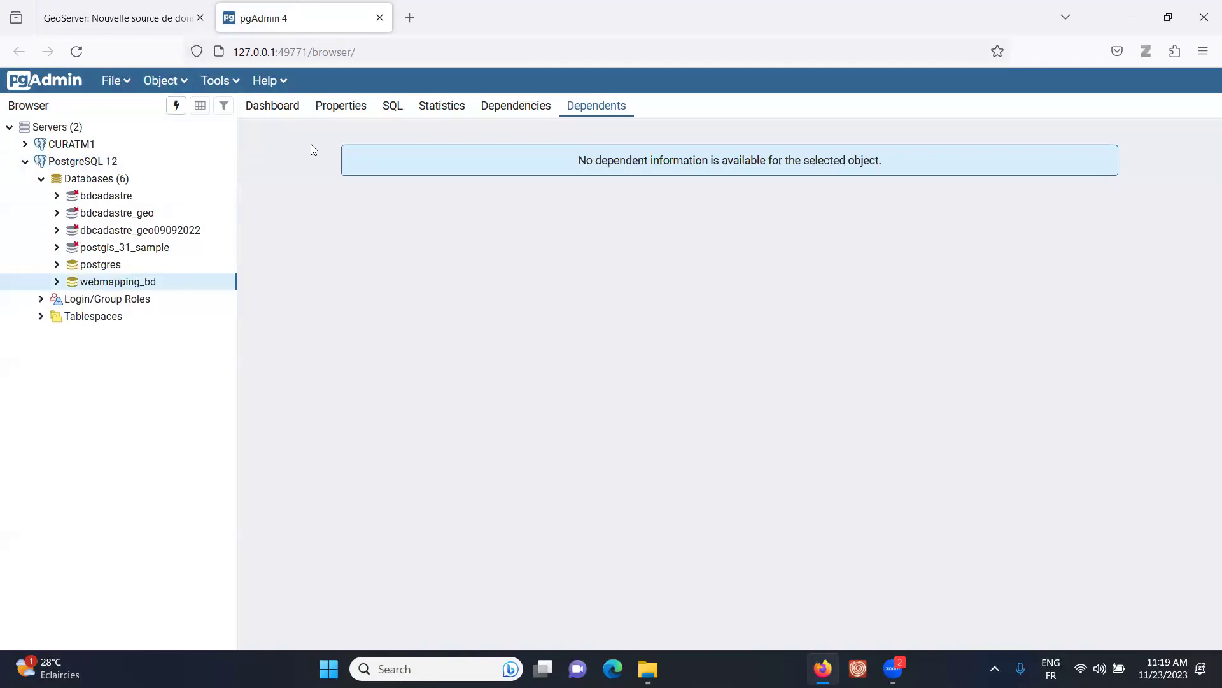
click(392, 105)
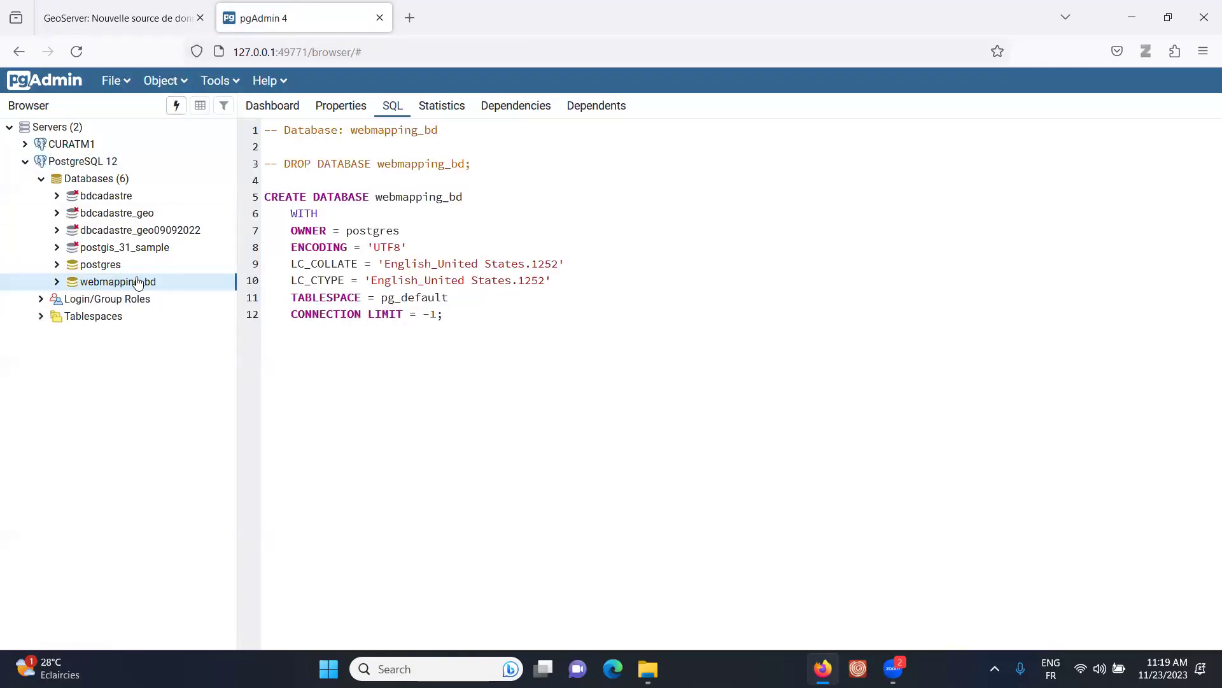
drag(378, 164, 469, 165)
key(ctrl+c)
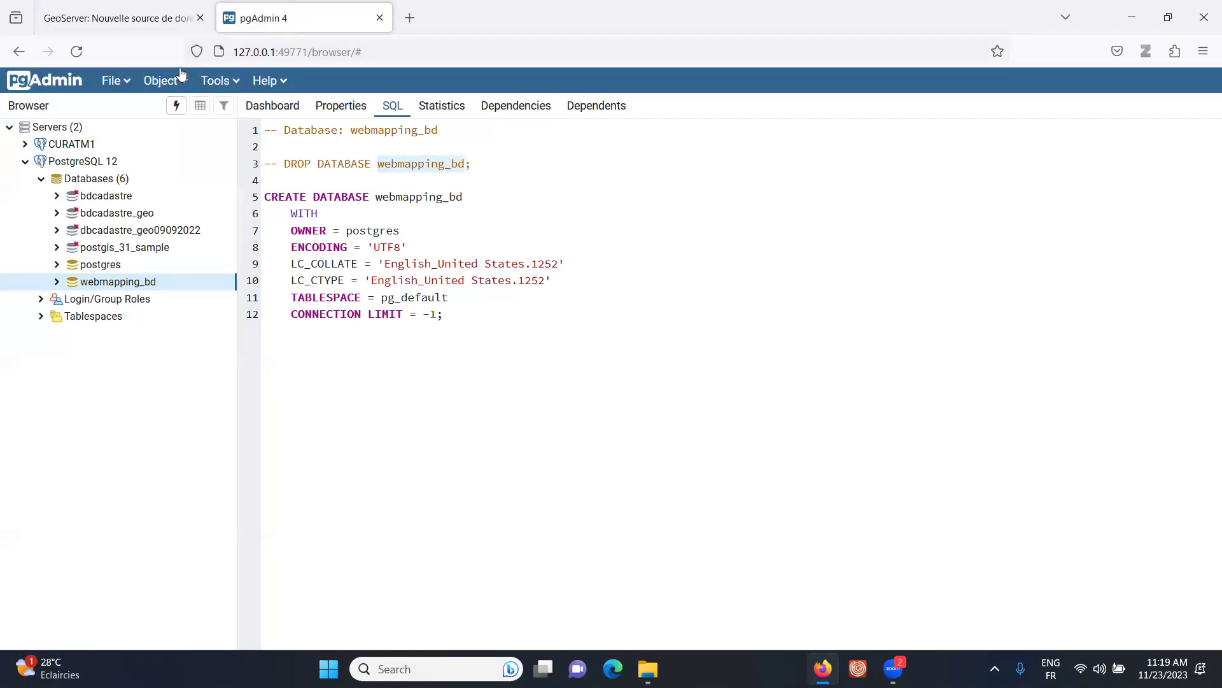
click(127, 13)
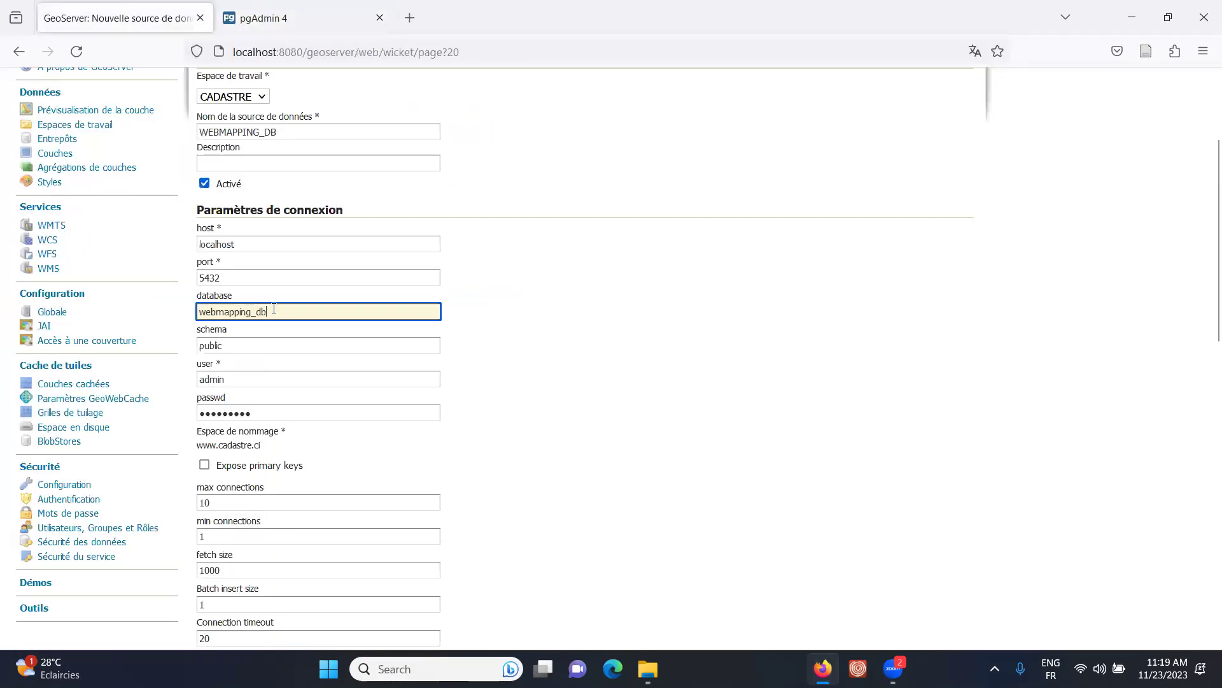
- Replace the database name with webmapping_bd and confirm its schemas, including public, in pgAdmin
key(ctrl+a)
key(ctrl+v)
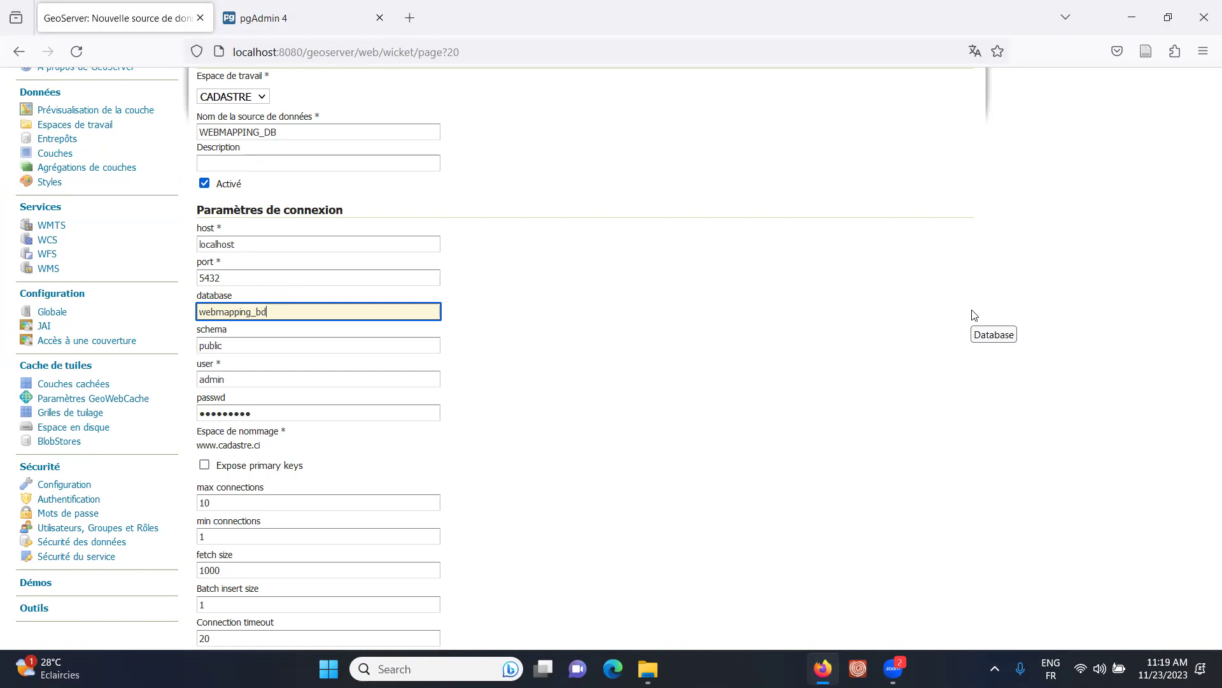
click(305, 17)
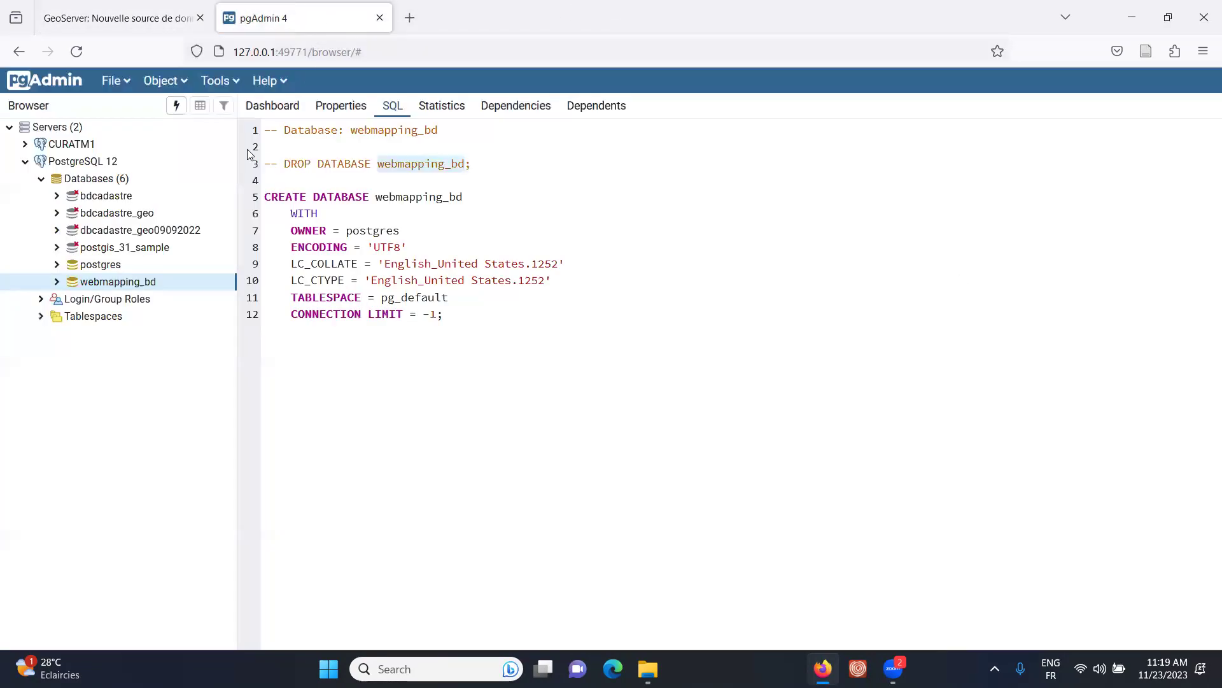
click(58, 282)
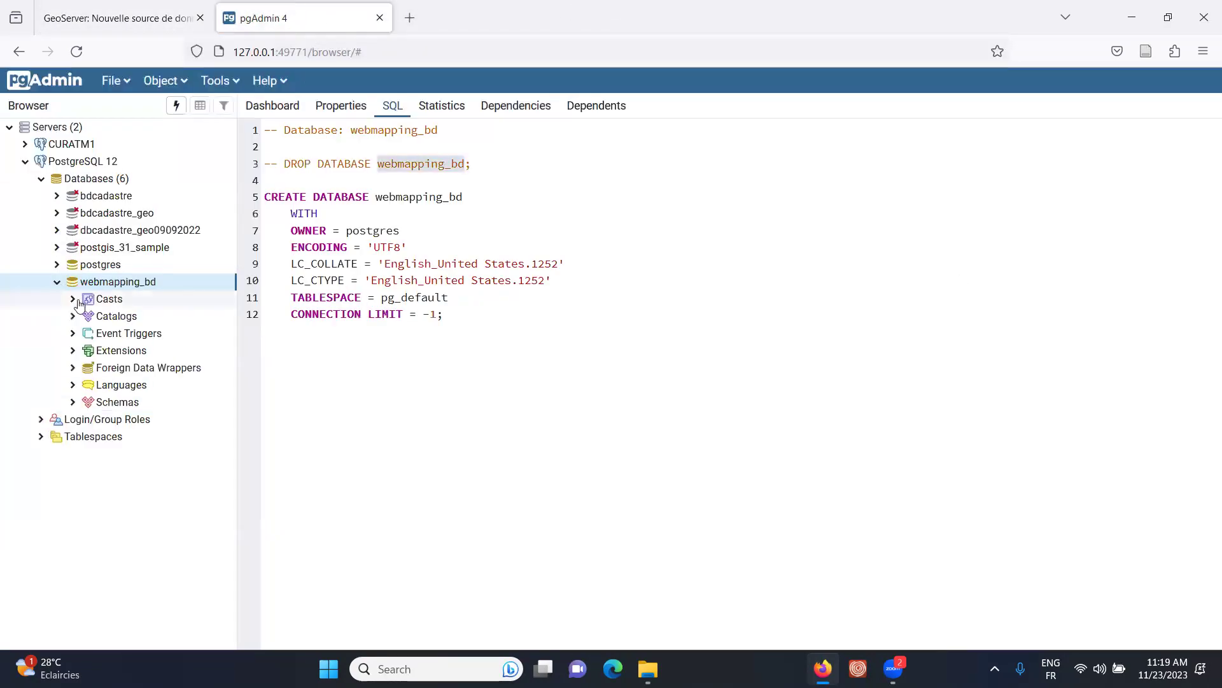
click(72, 401)
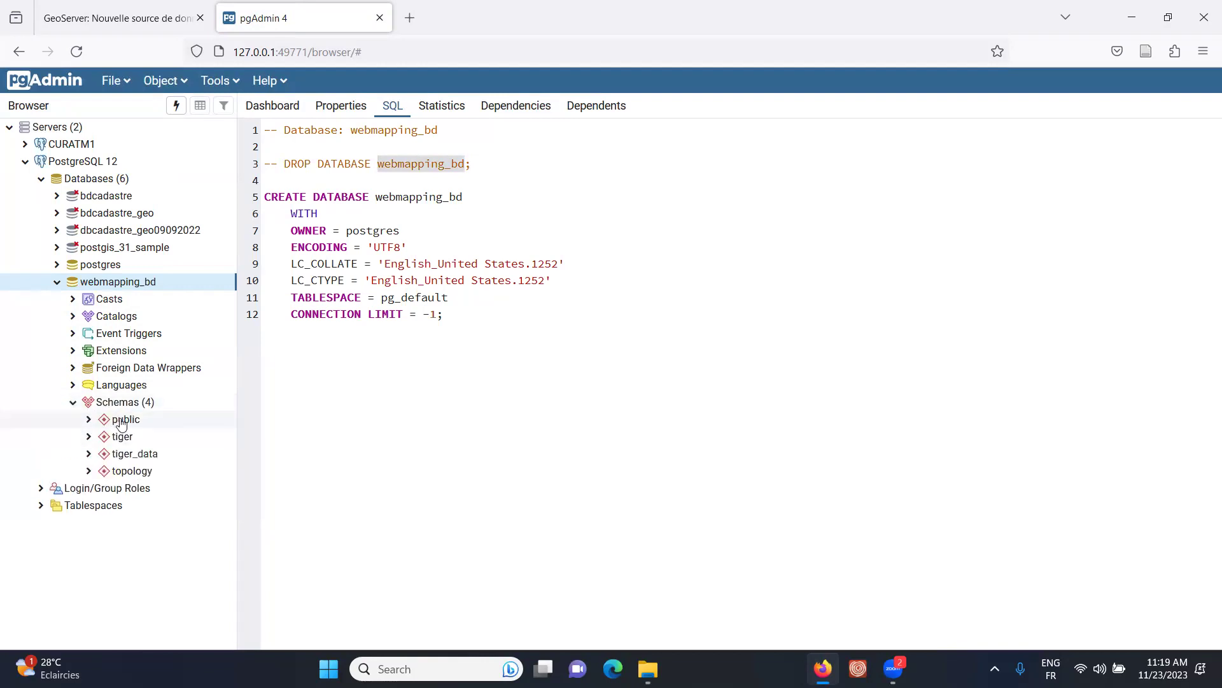
click(139, 9)
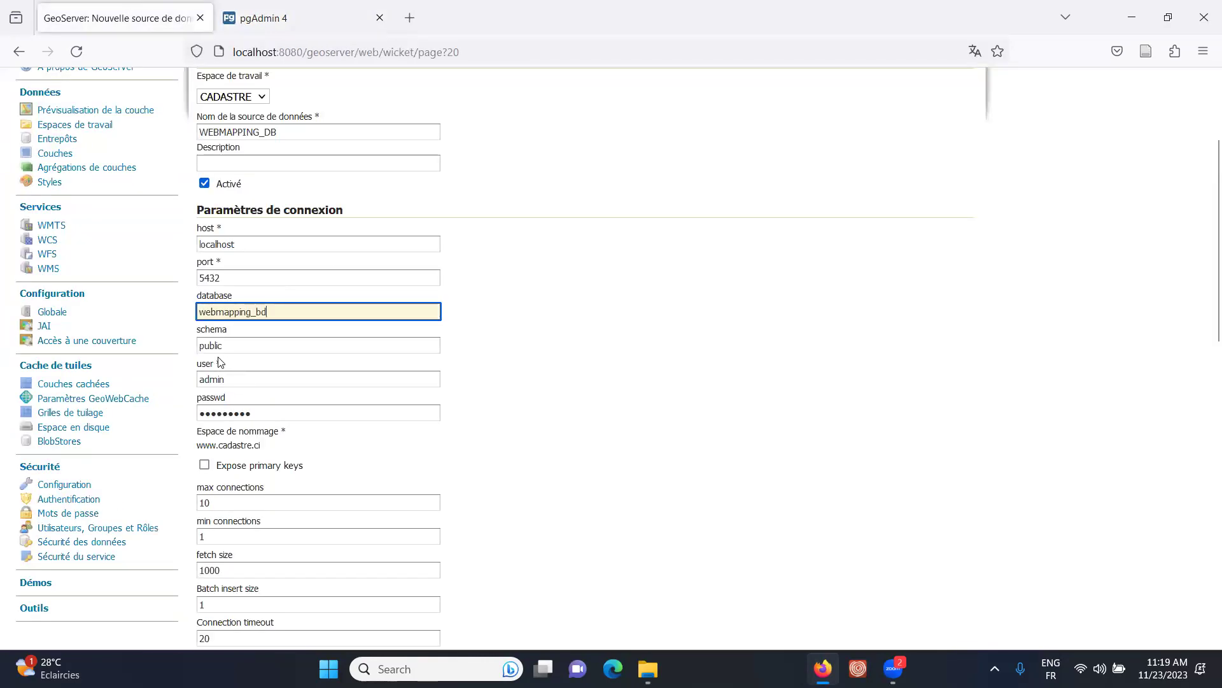
- Set the connection user to postgres and re-enter its password
key(Tab)
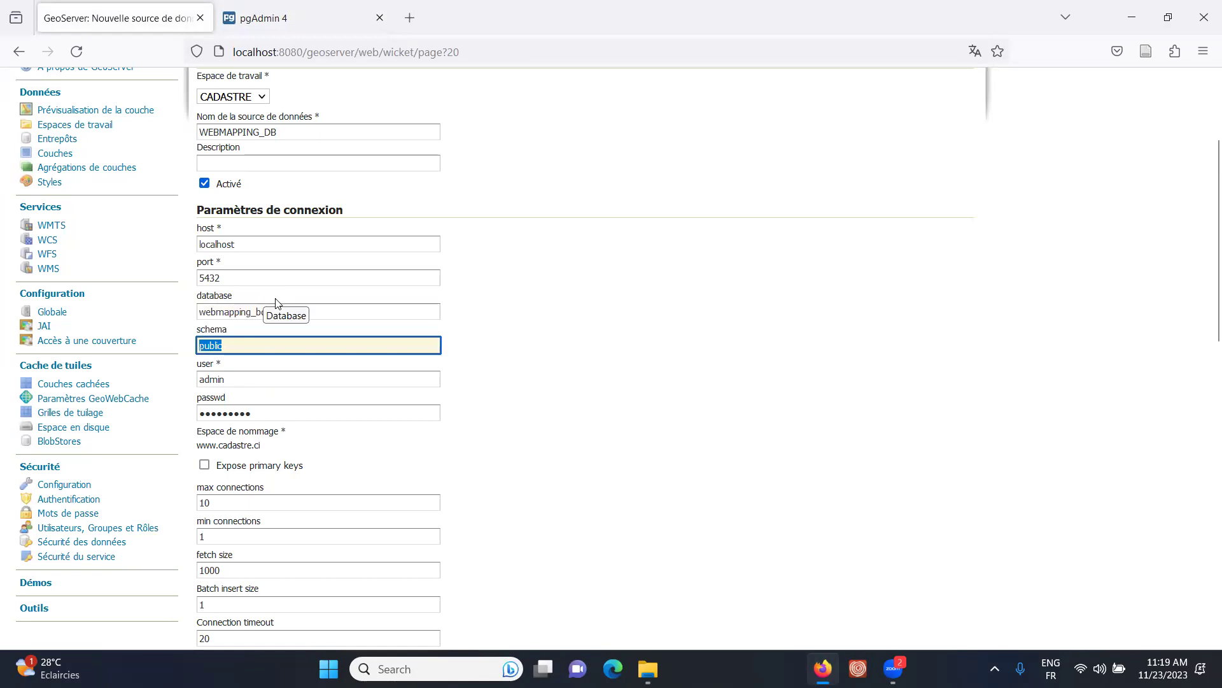
click(225, 380)
double_click(225, 380)
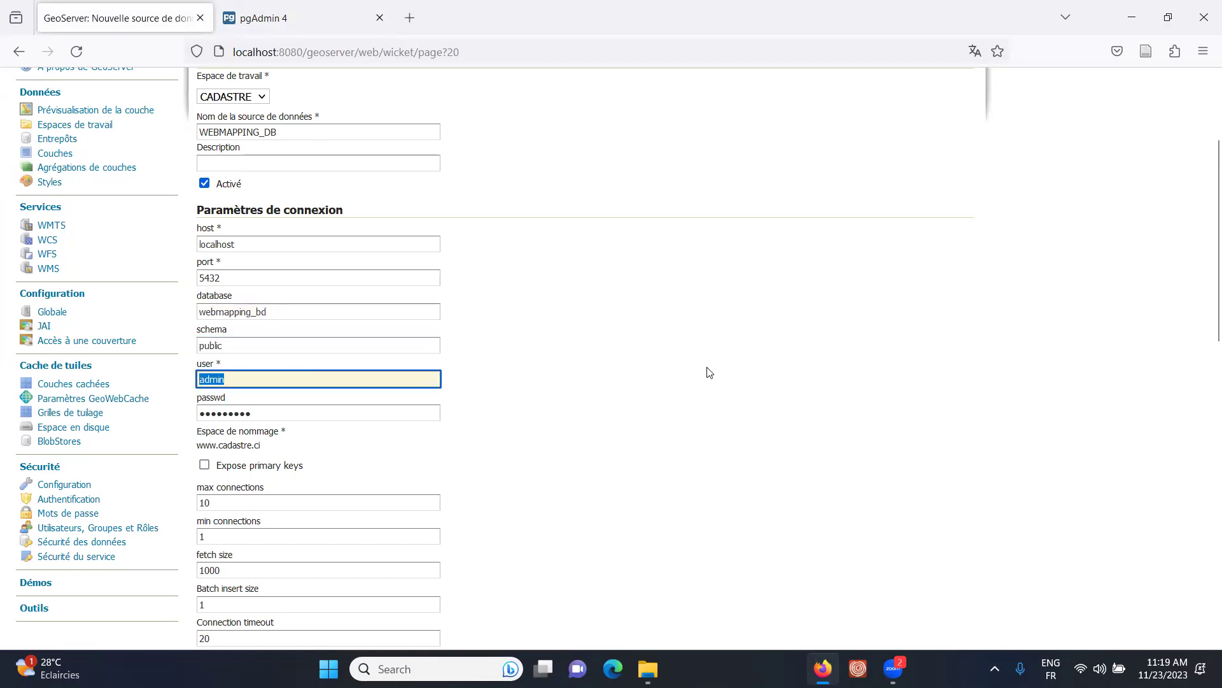
scroll(708, 373, down, 2)
text(po)
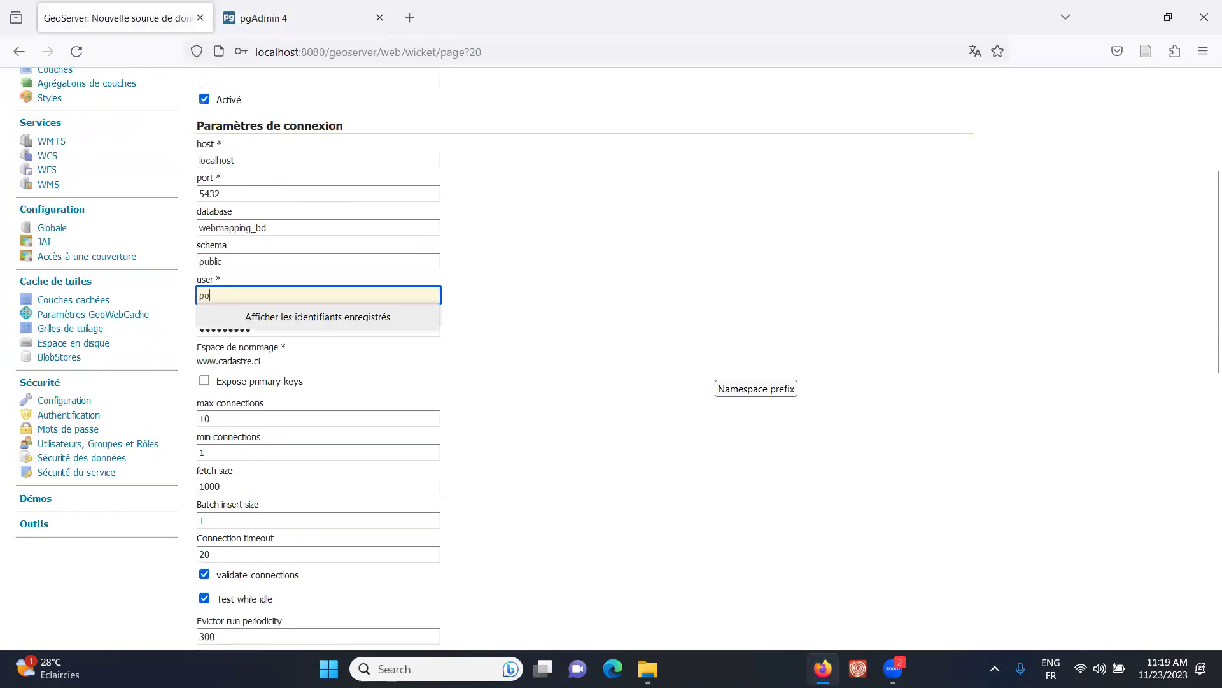
text(stgres)
click(787, 336)
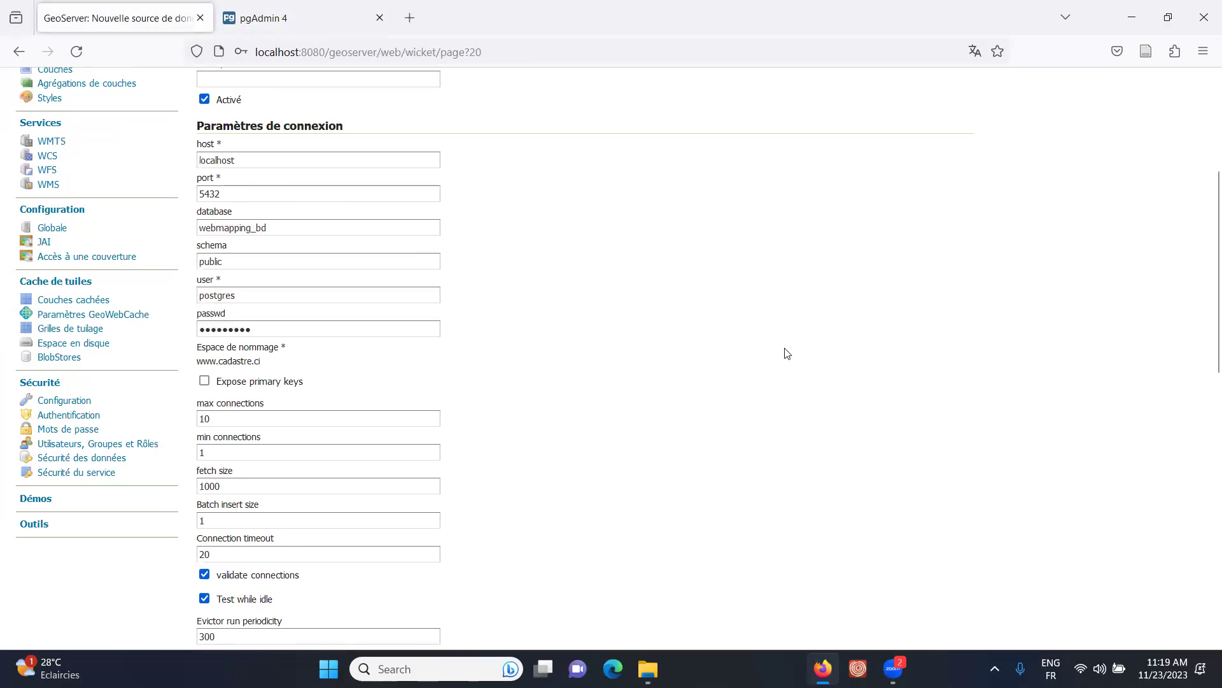
double_click(267, 335)
text(12341234)
click(619, 336)
- Turn on Expose primary keys and save the store
click(204, 381)
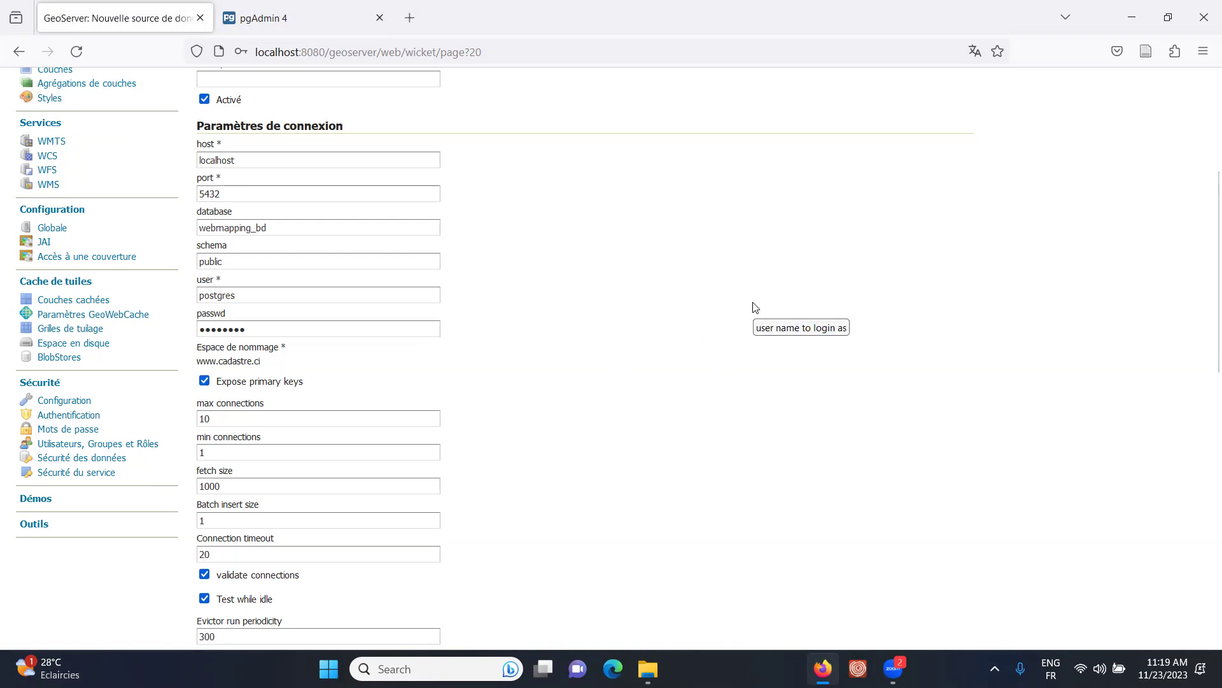
scroll(757, 307, down, 10)
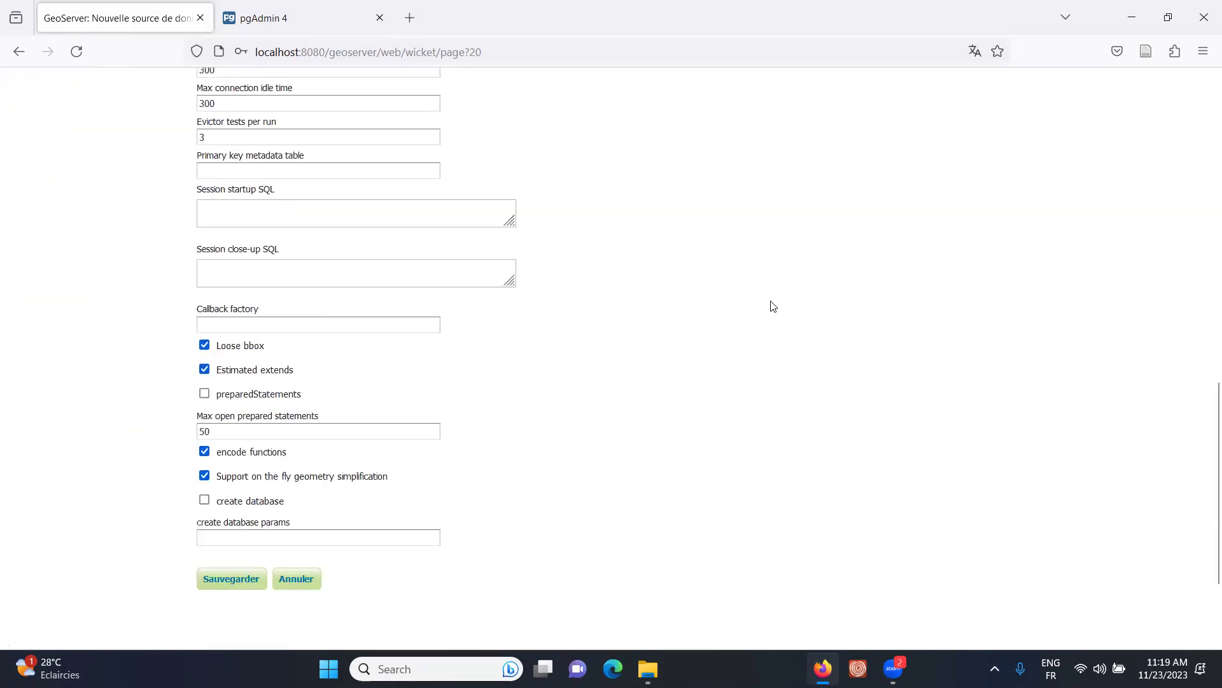
click(228, 435)
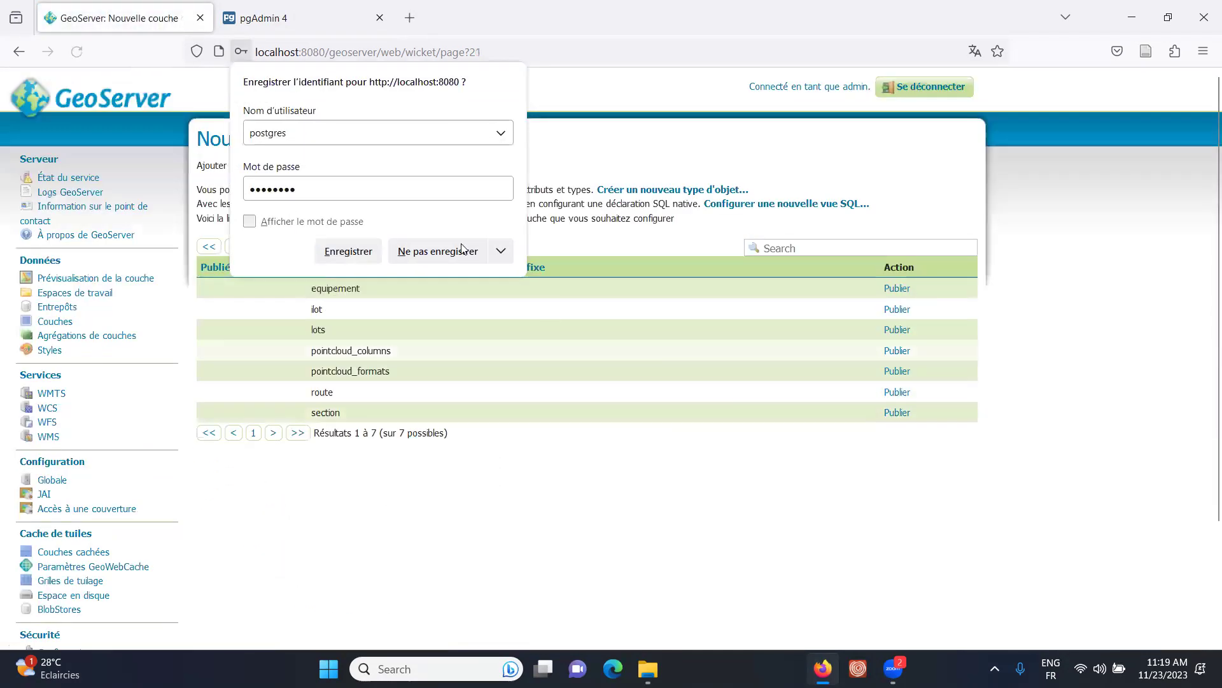
- Let Firefox remember the database login, leaving the seven WEBMAPPING_DB tables listed
click(348, 251)
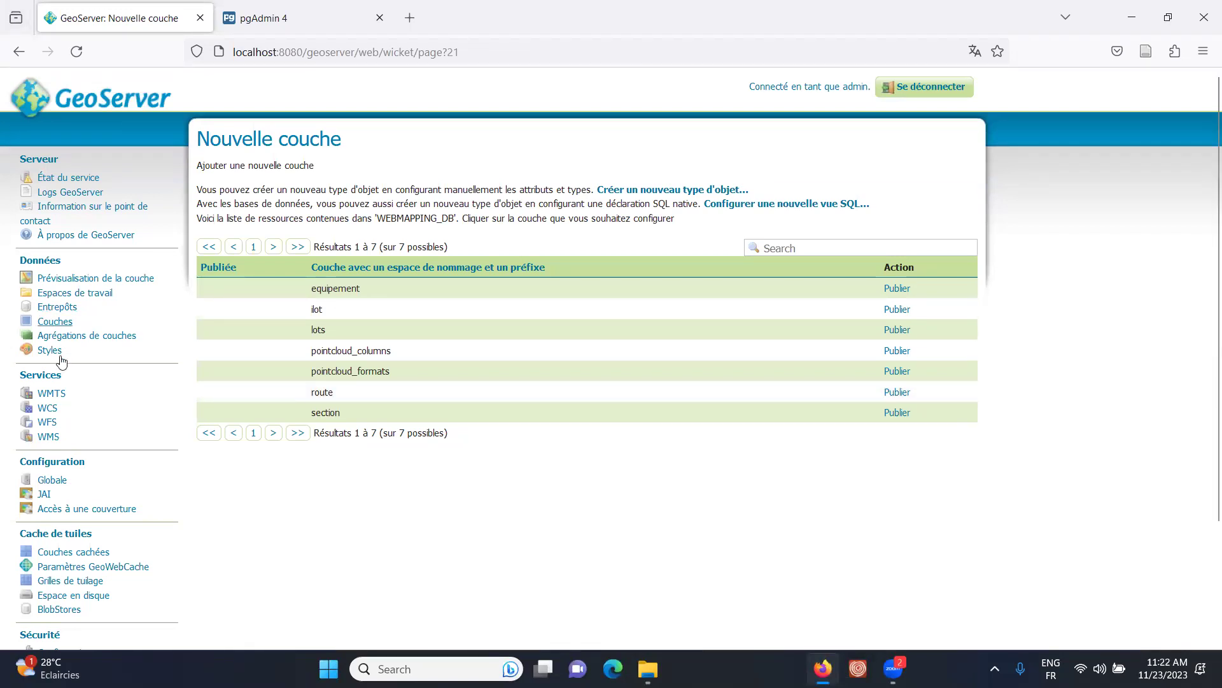
- Start another PostGIS store in CADASTRE named dddddddd
click(65, 308)
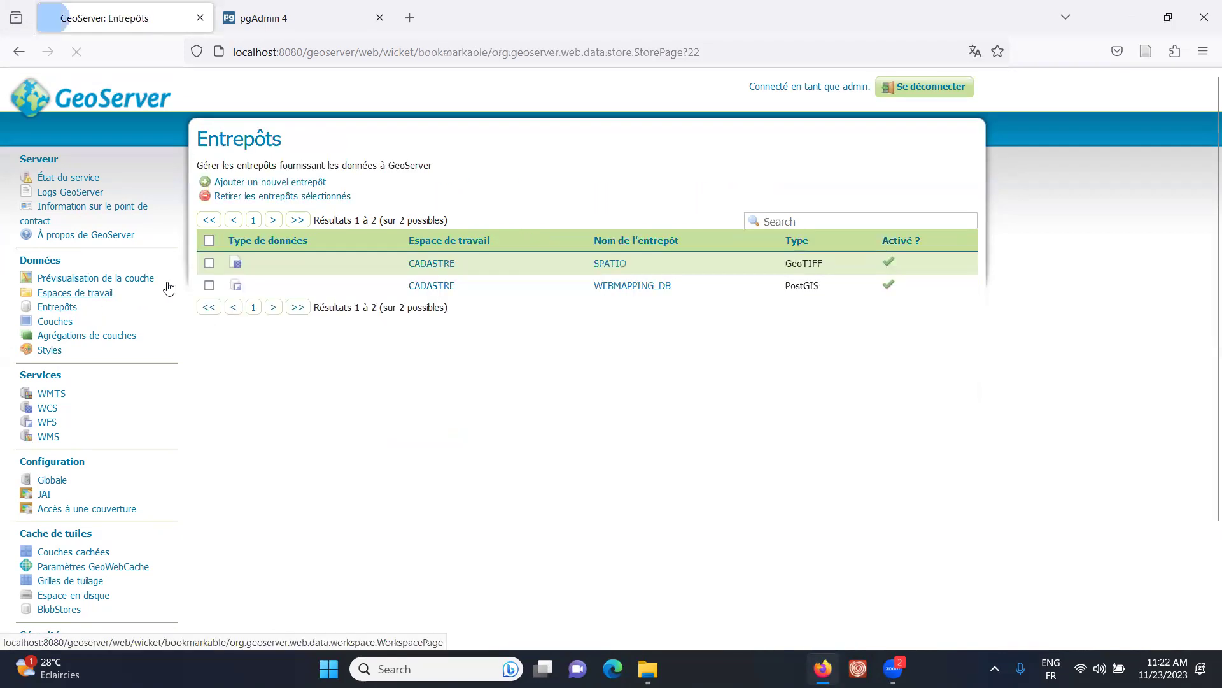
click(255, 185)
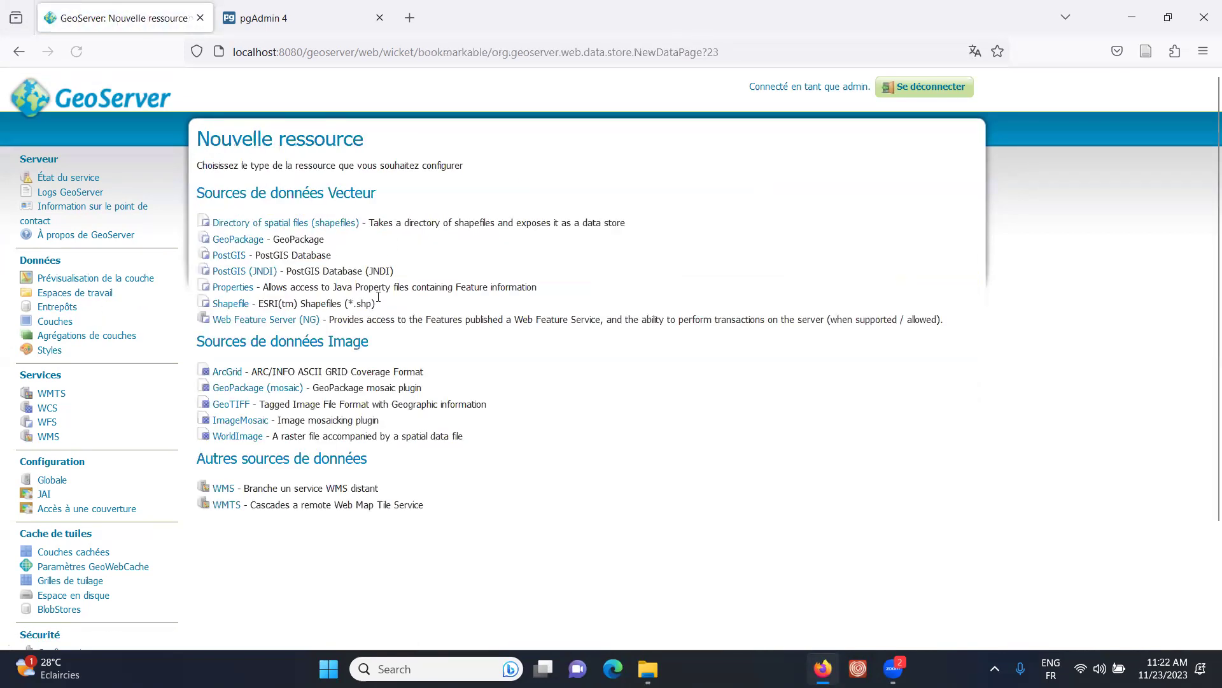
click(223, 256)
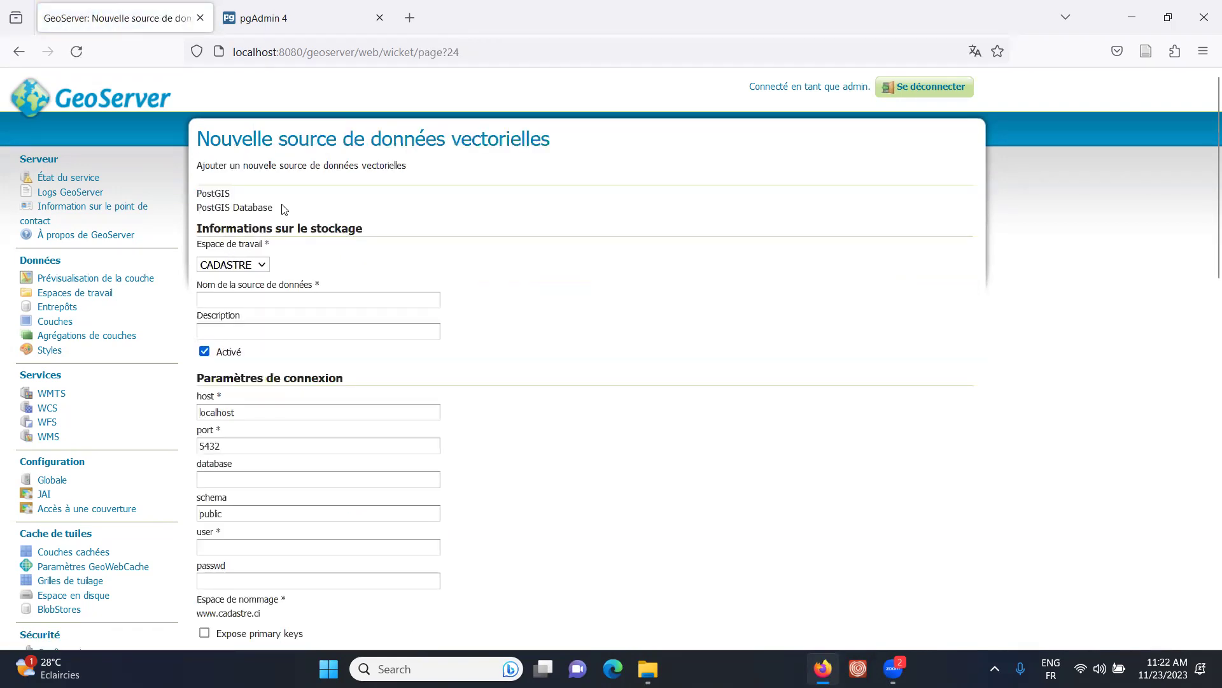
click(290, 299)
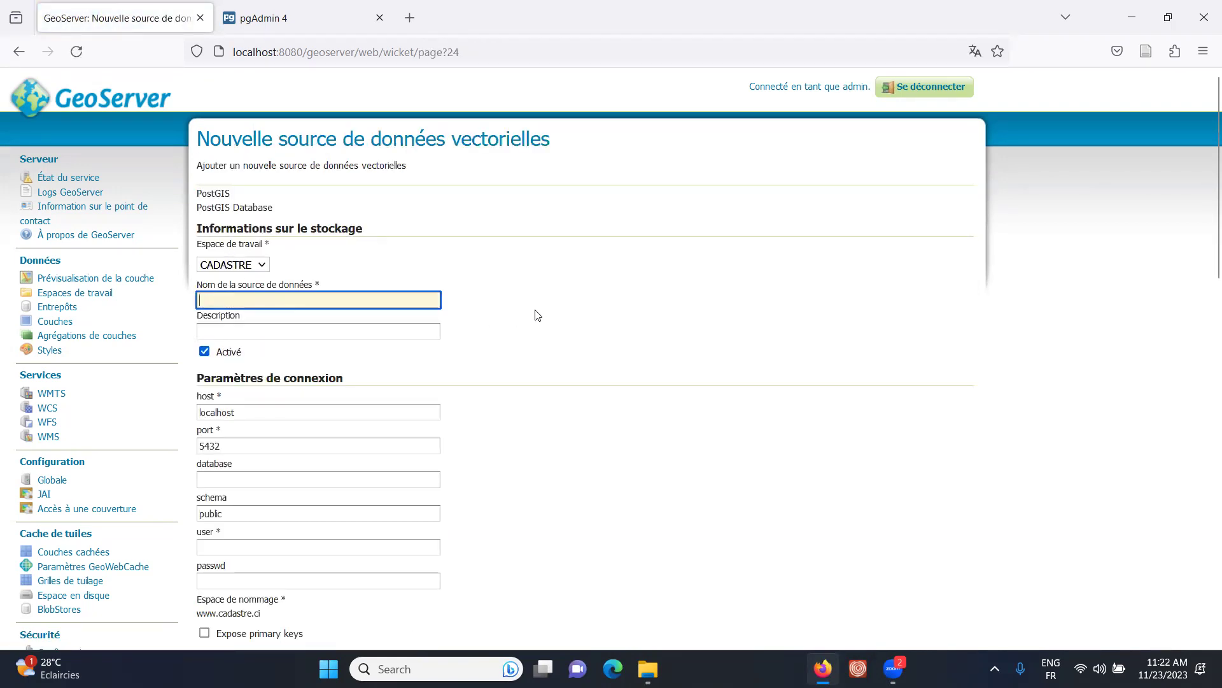
text(dddddddd)
- Go through the host, port 5432 and database fields, then switch away from the form
click(214, 330)
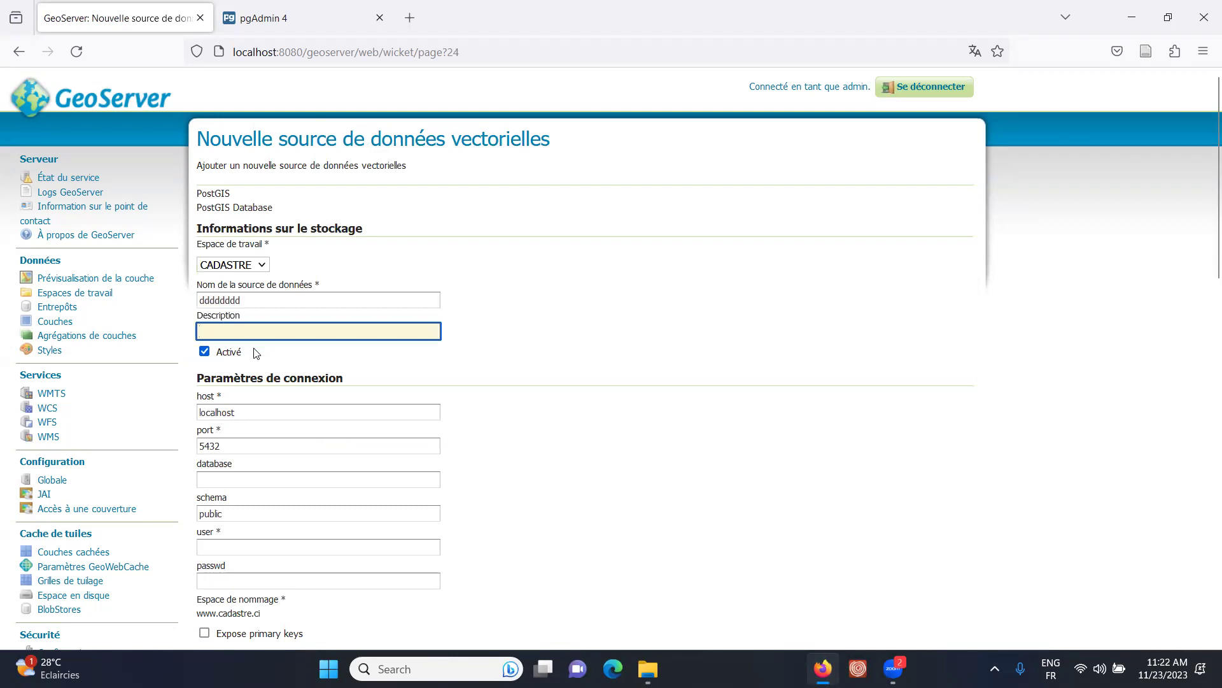
scroll(261, 349, down, 1)
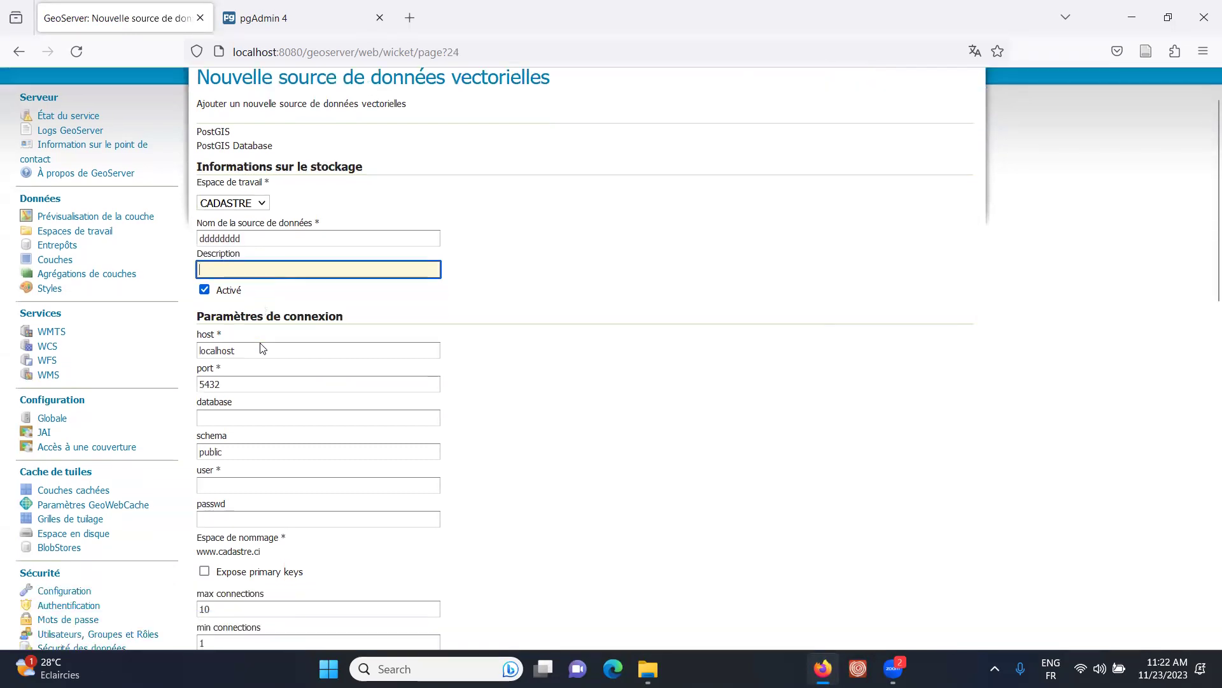
scroll(261, 348, down, 2)
click(221, 244)
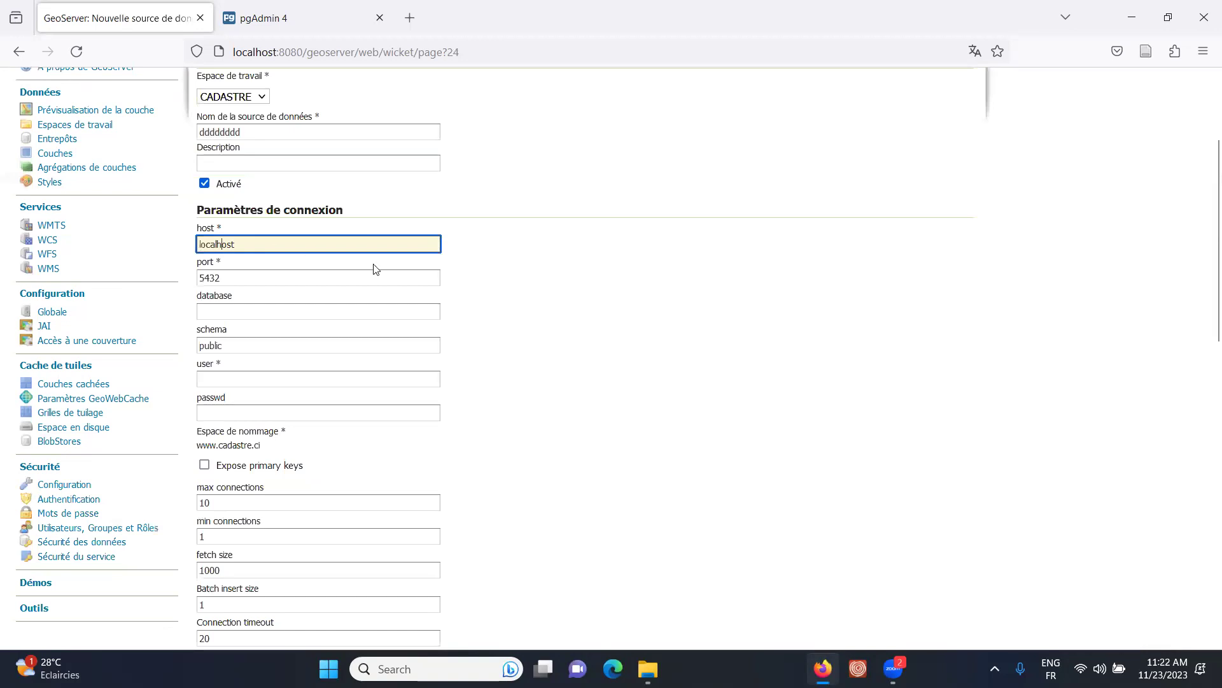
double_click(220, 276)
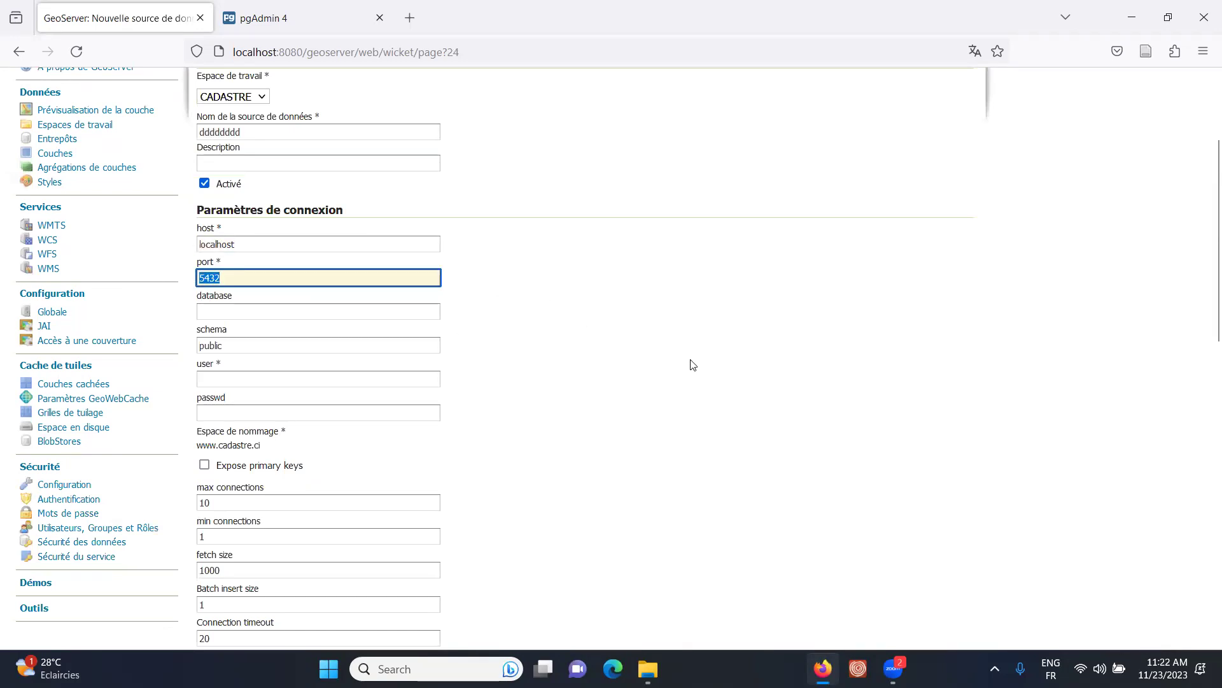
click(214, 310)
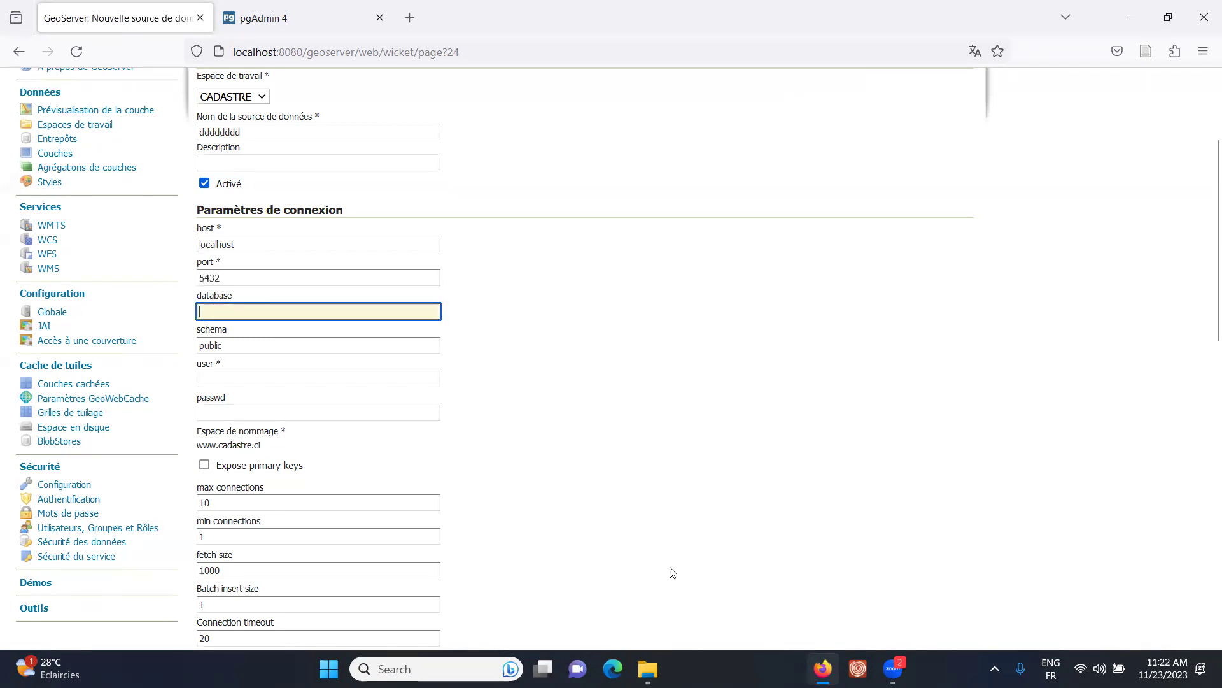
click(822, 668)
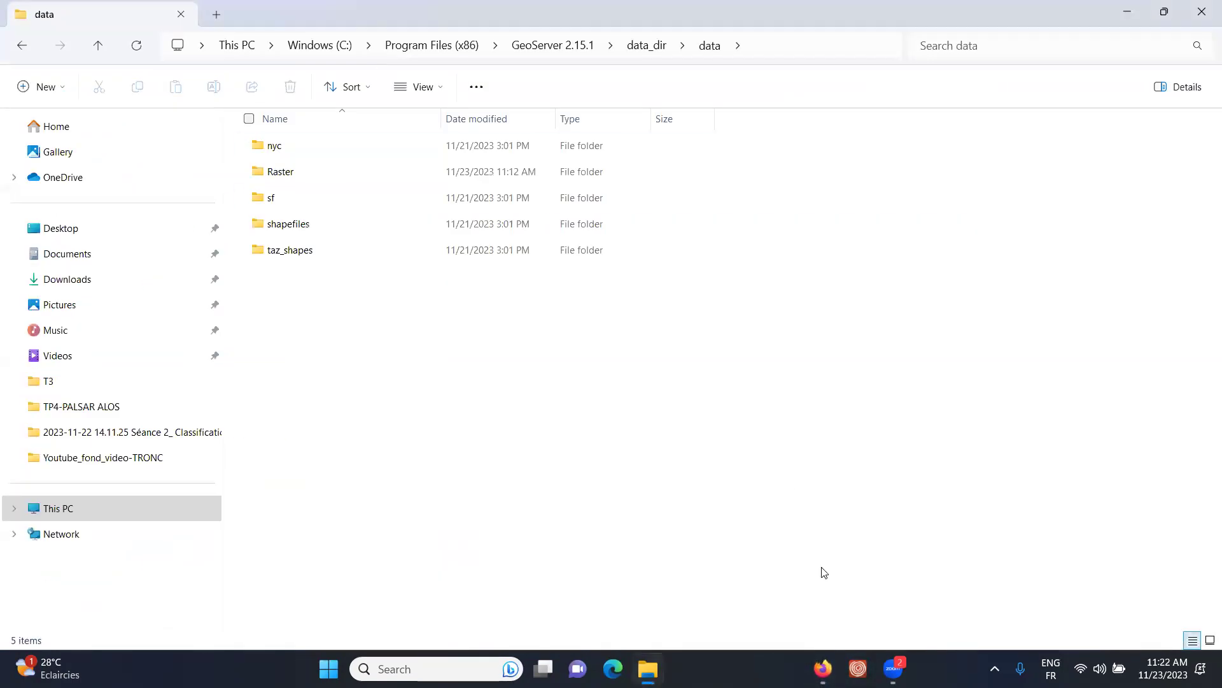
- Copy the database name webmapping_bd from pgAdmin's SQL script and return to GeoServer
click(822, 669)
click(287, 16)
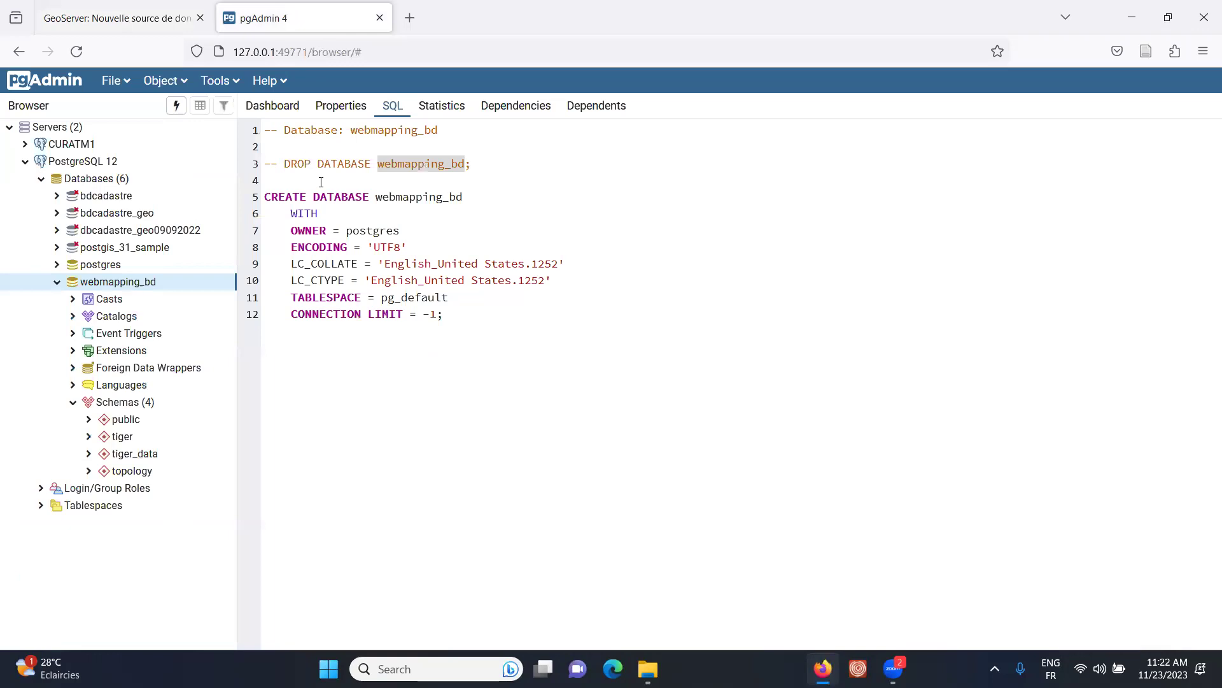
drag(378, 164, 464, 163)
right_click(456, 165)
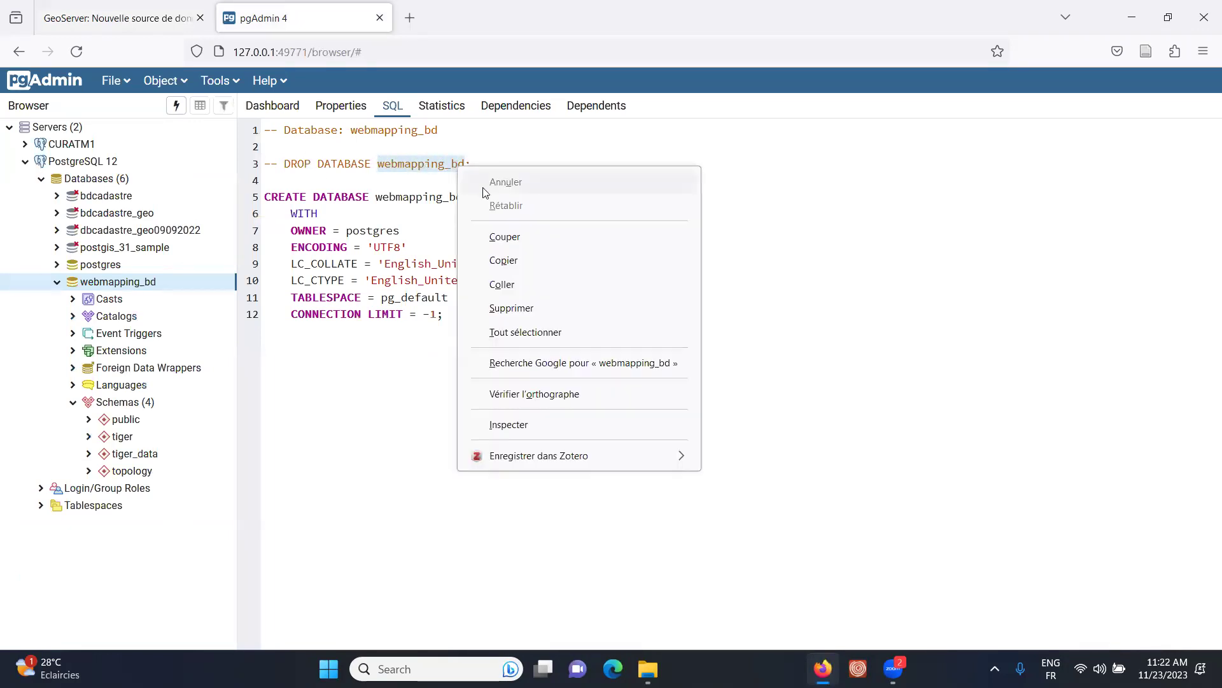
click(510, 260)
click(154, 21)
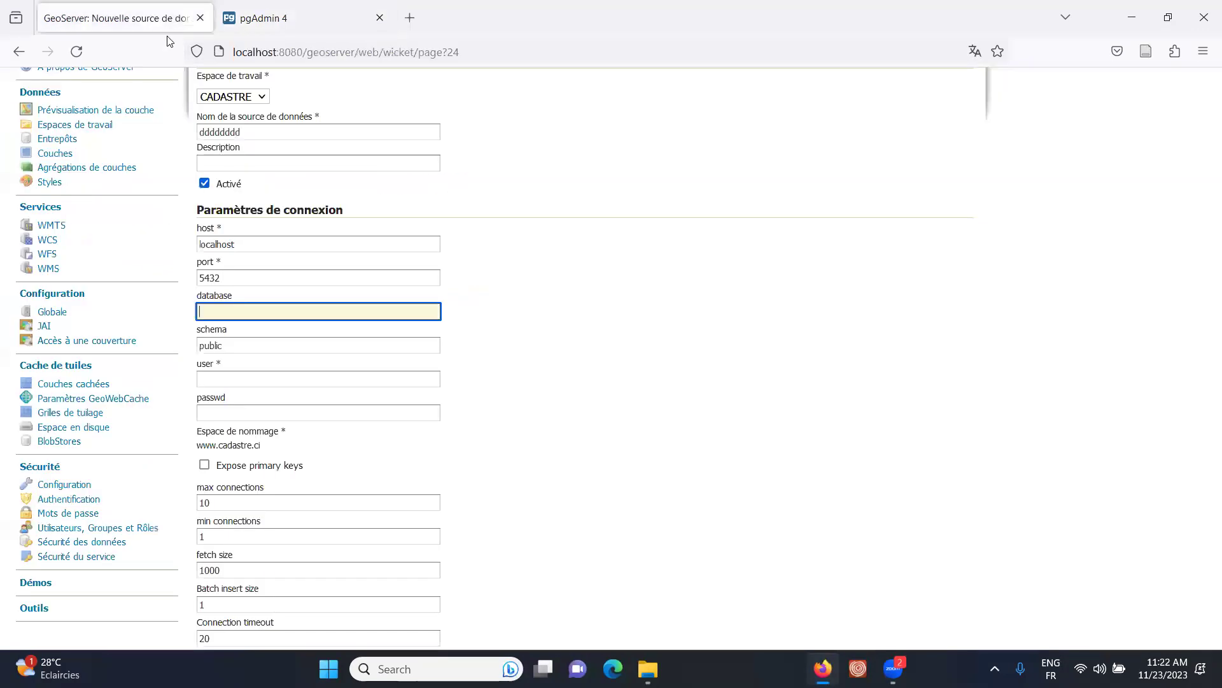
- Point the store at database webmapping_bd, schema public, as user postgres with the account password
key(ctrl+v)
click(758, 266)
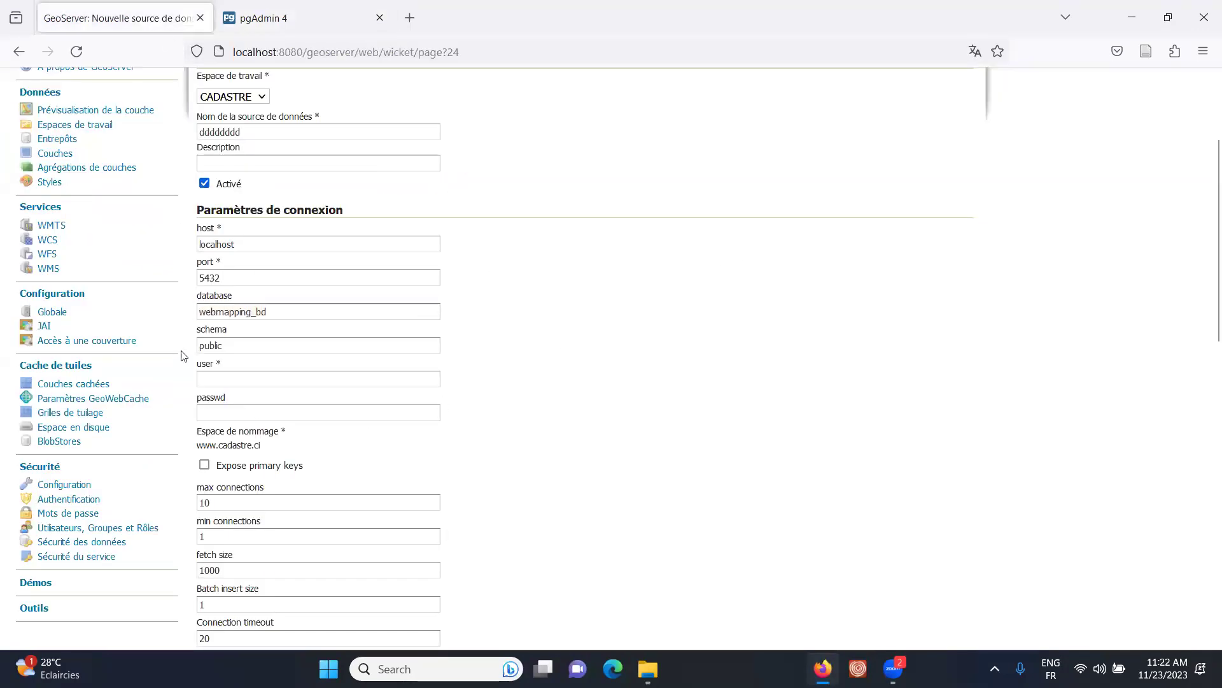
click(214, 345)
click(241, 377)
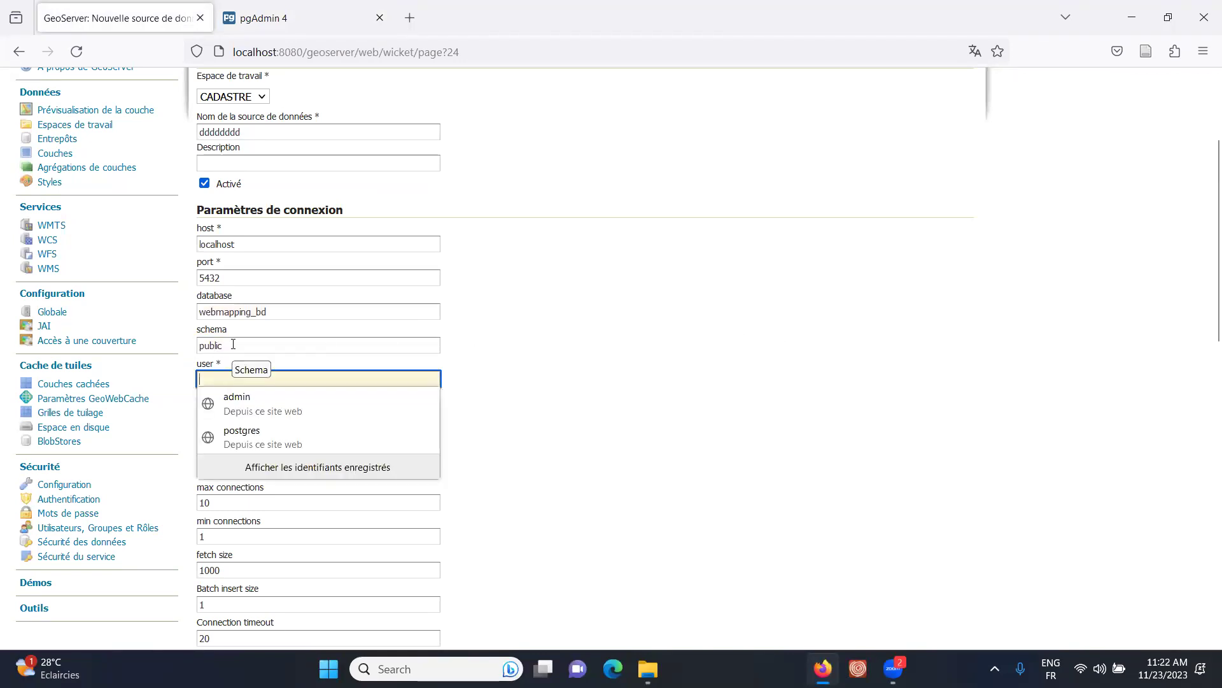
text(postgres)
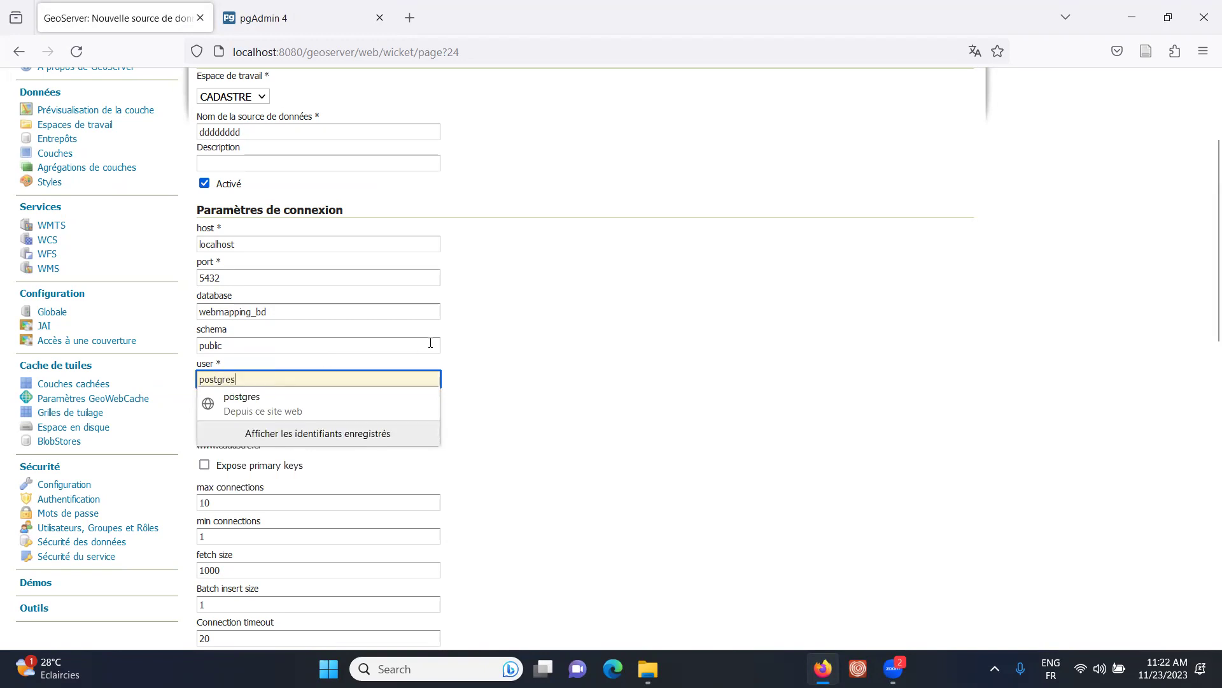
click(508, 372)
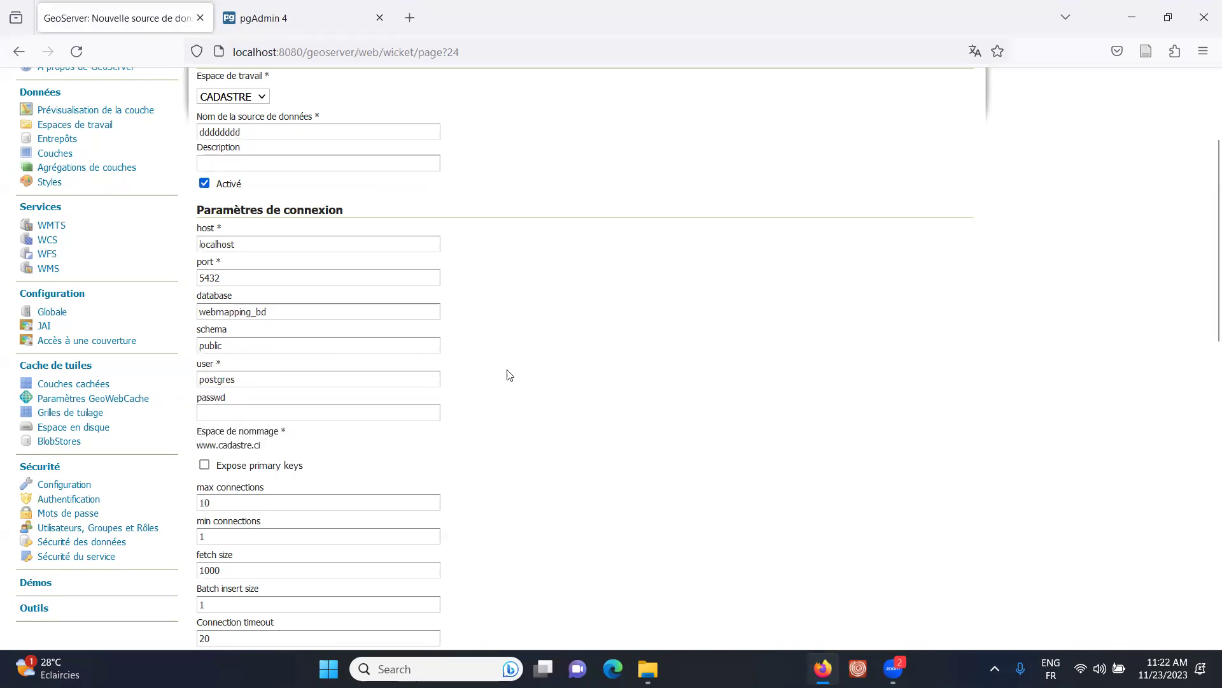
click(233, 416)
text(po)
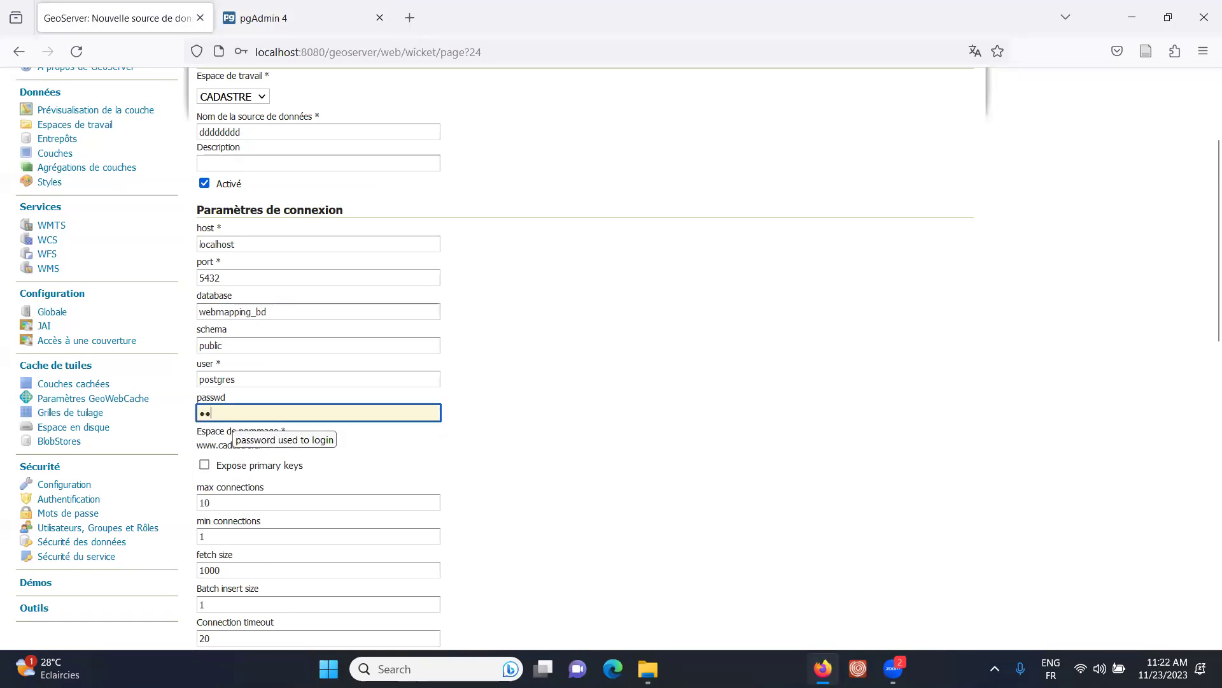
text(stgres)
click(728, 362)
- Turn on Expose primary keys and save the new PostGIS store
scroll(729, 361, down, 4)
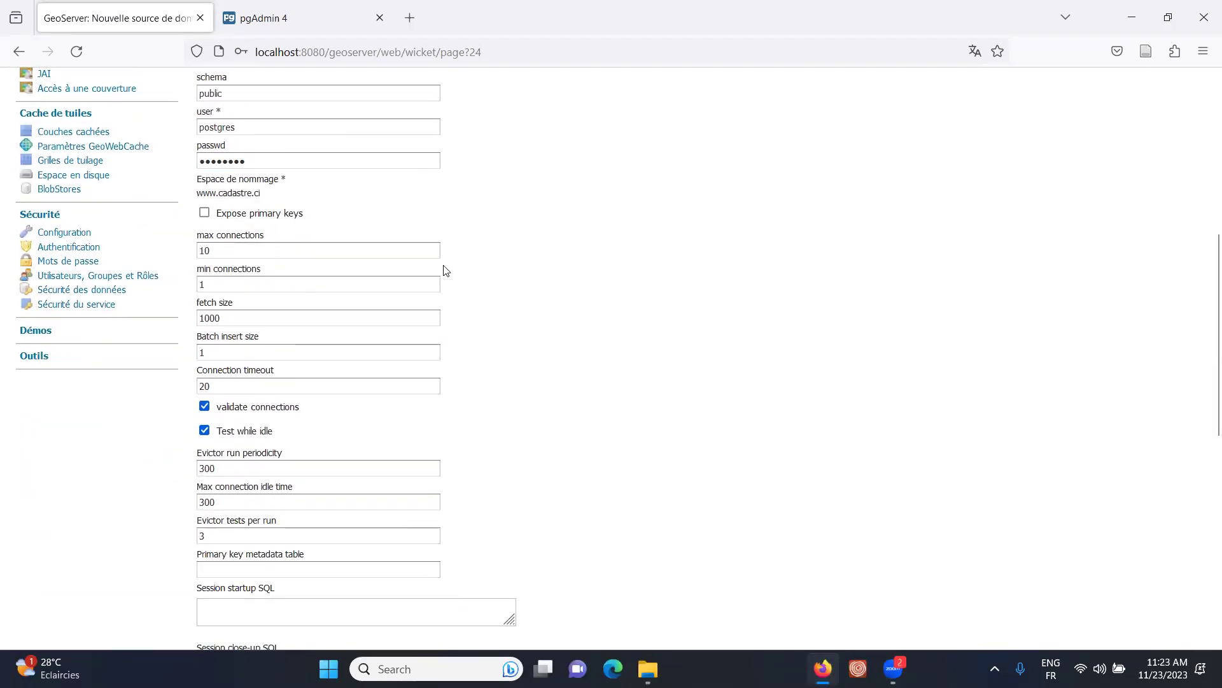
click(205, 215)
scroll(783, 261, down, 5)
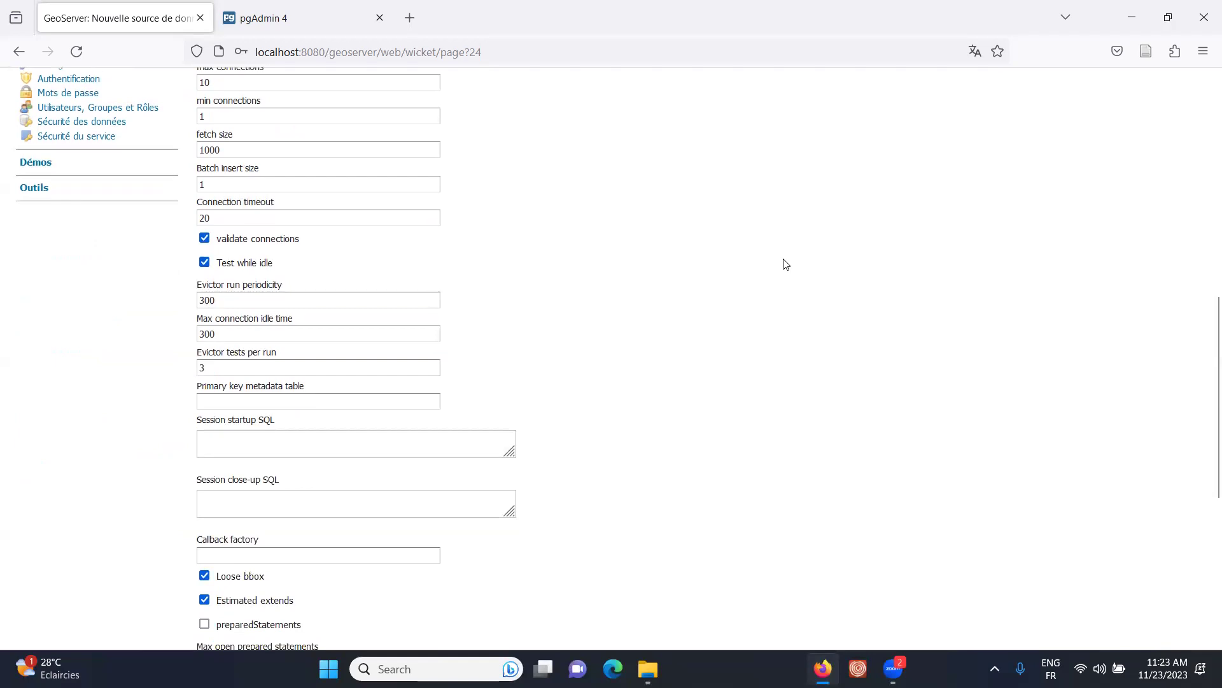
scroll(668, 442, down, 5)
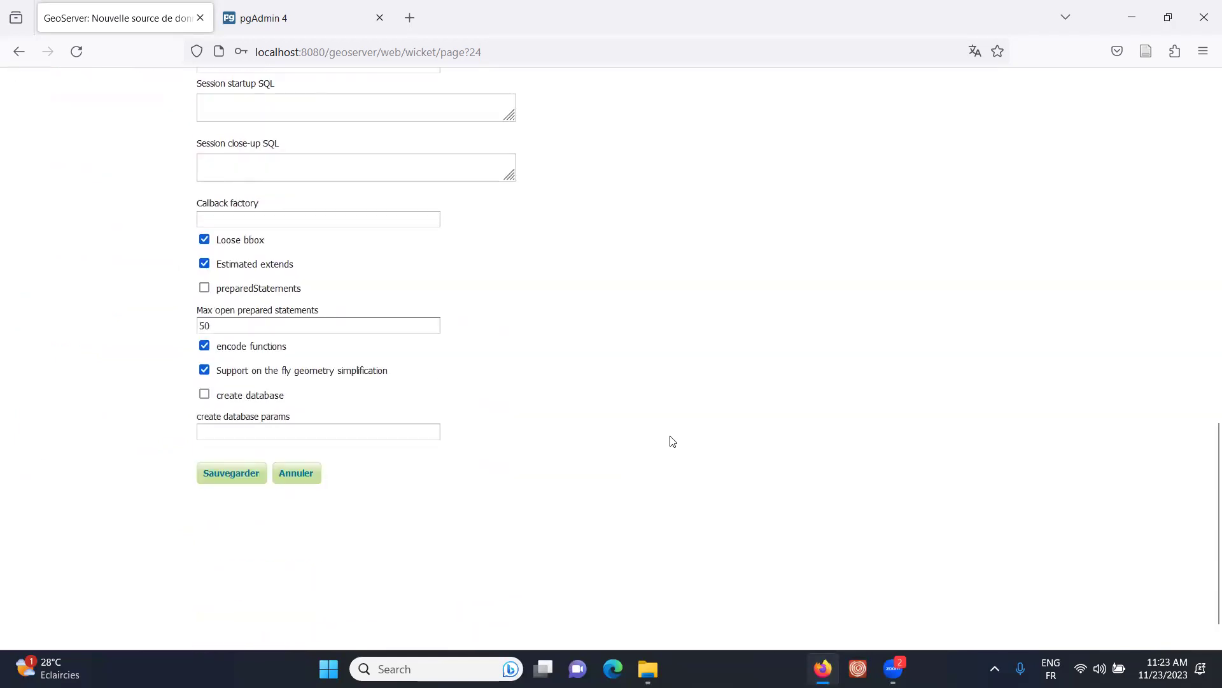
scroll(673, 438, up, 5)
scroll(674, 435, up, 4)
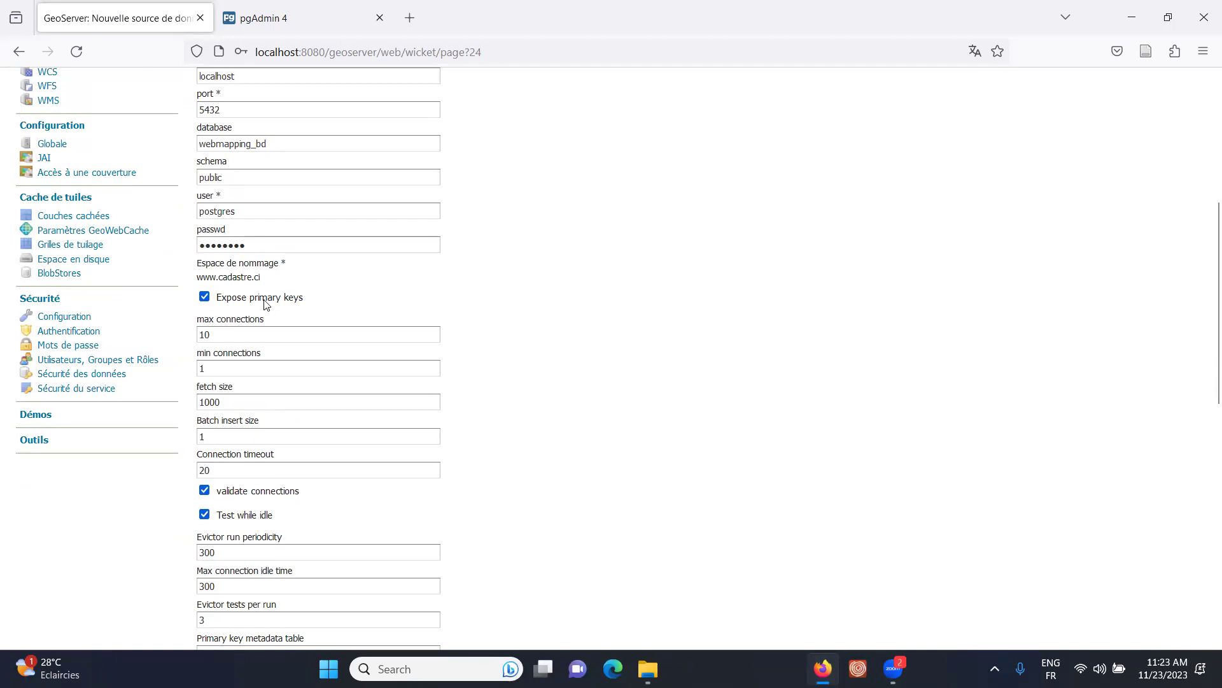
scroll(639, 453, down, 10)
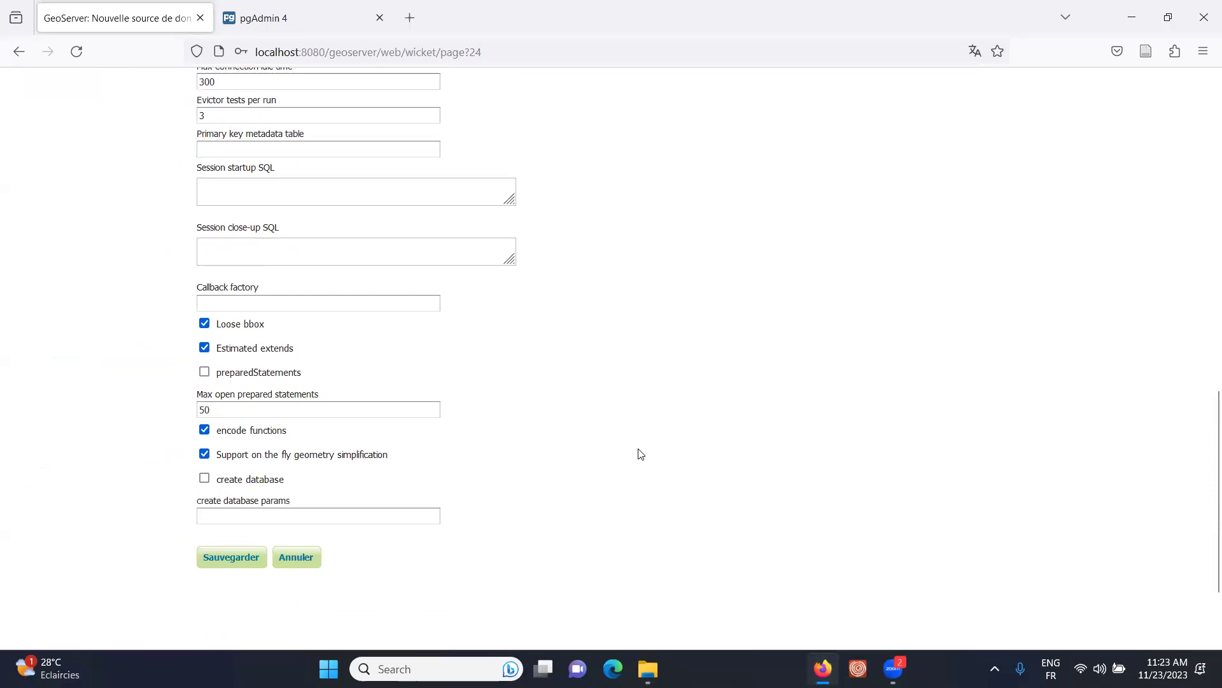
click(236, 429)
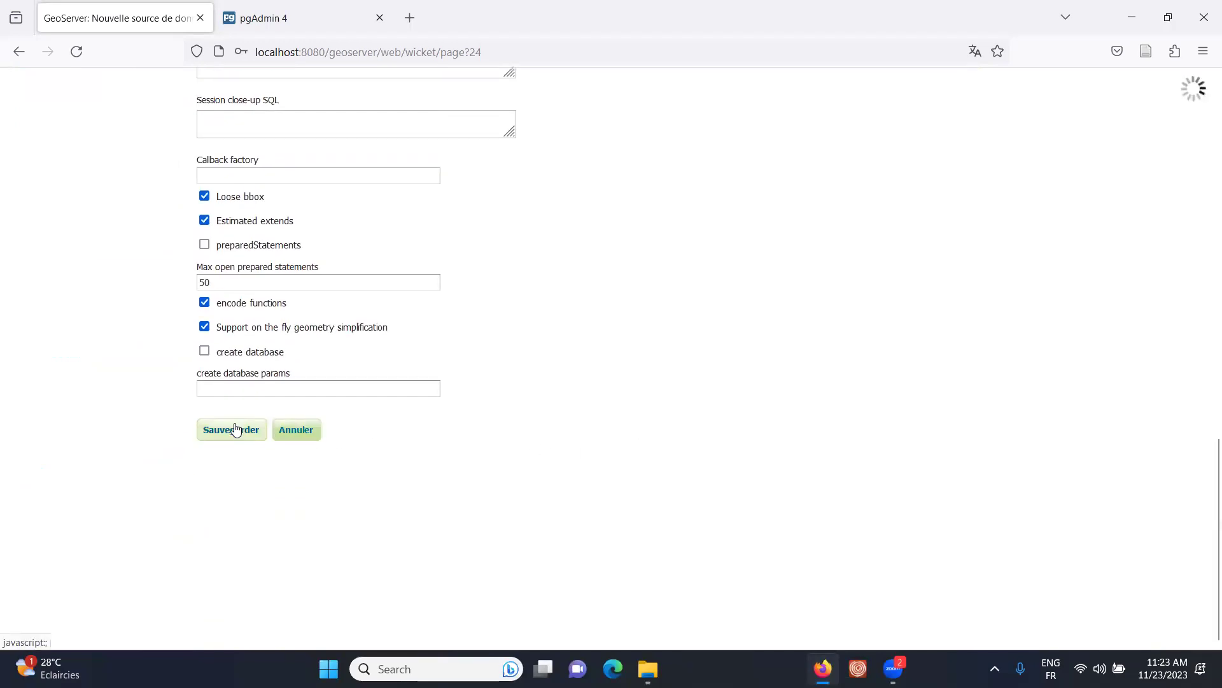